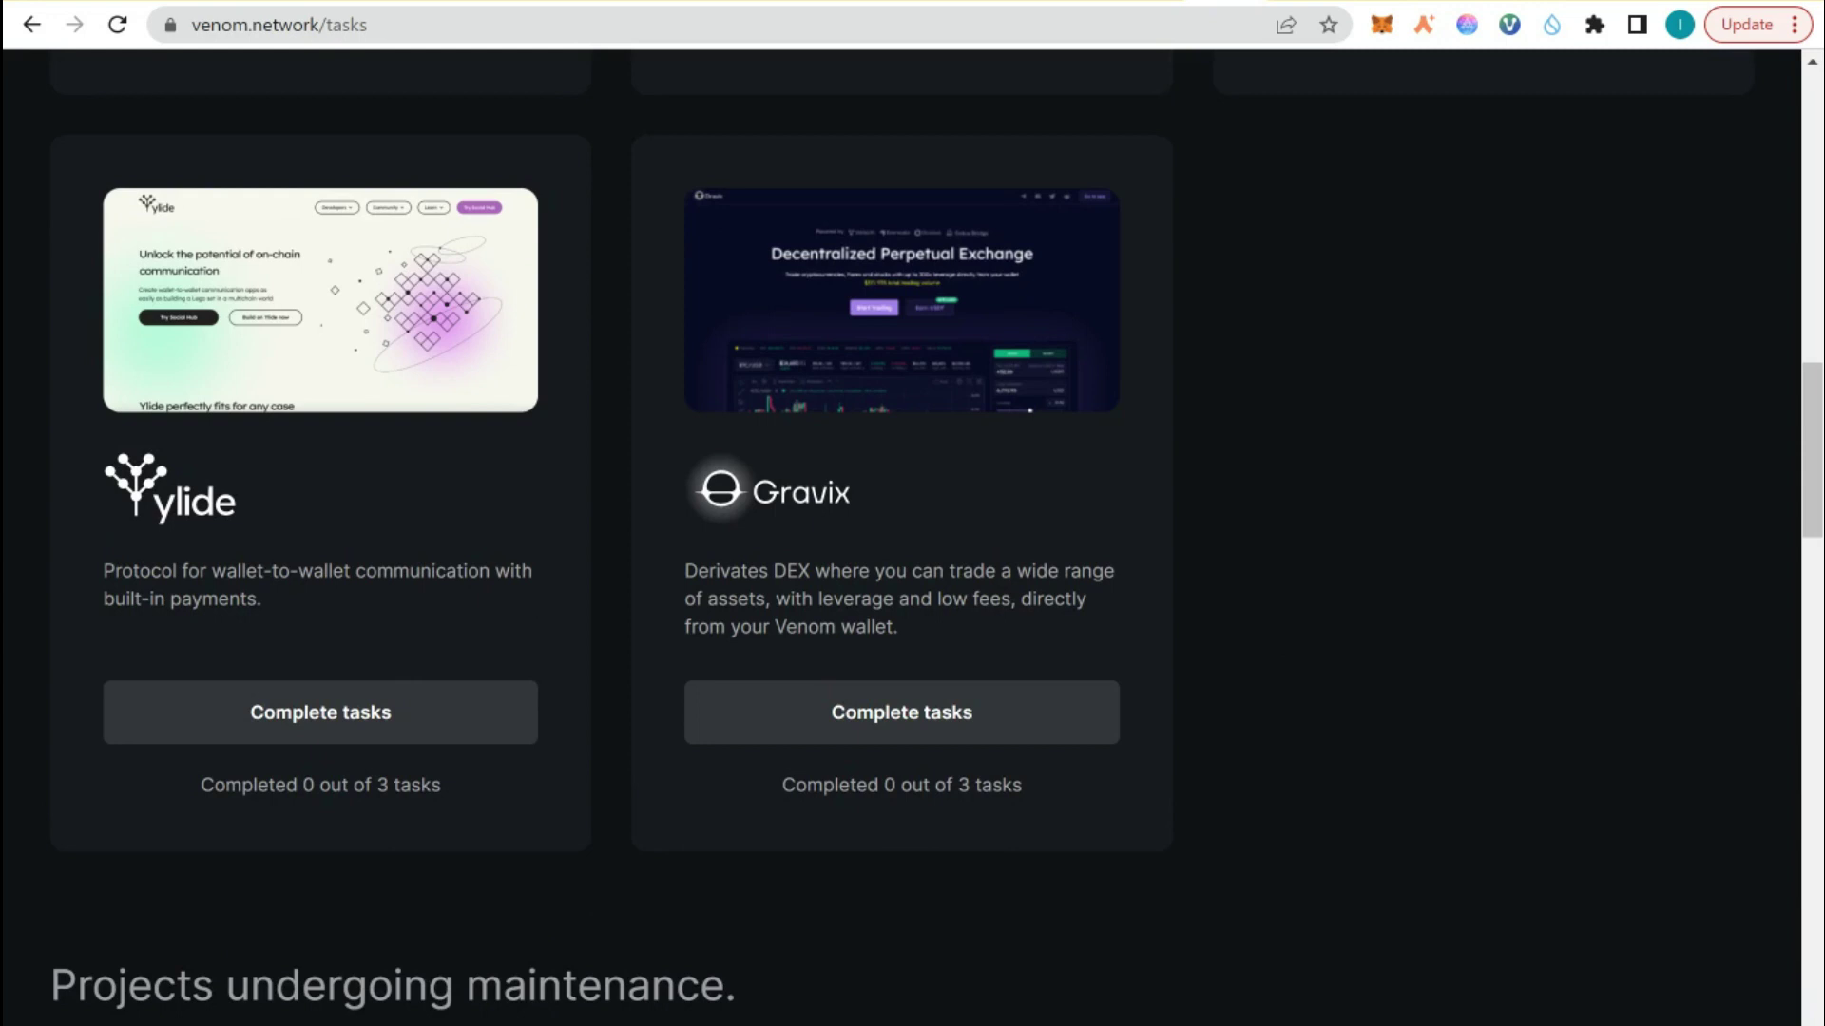
Check the Account 1 testnet balance in Venom Wallet.
click(1510, 26)
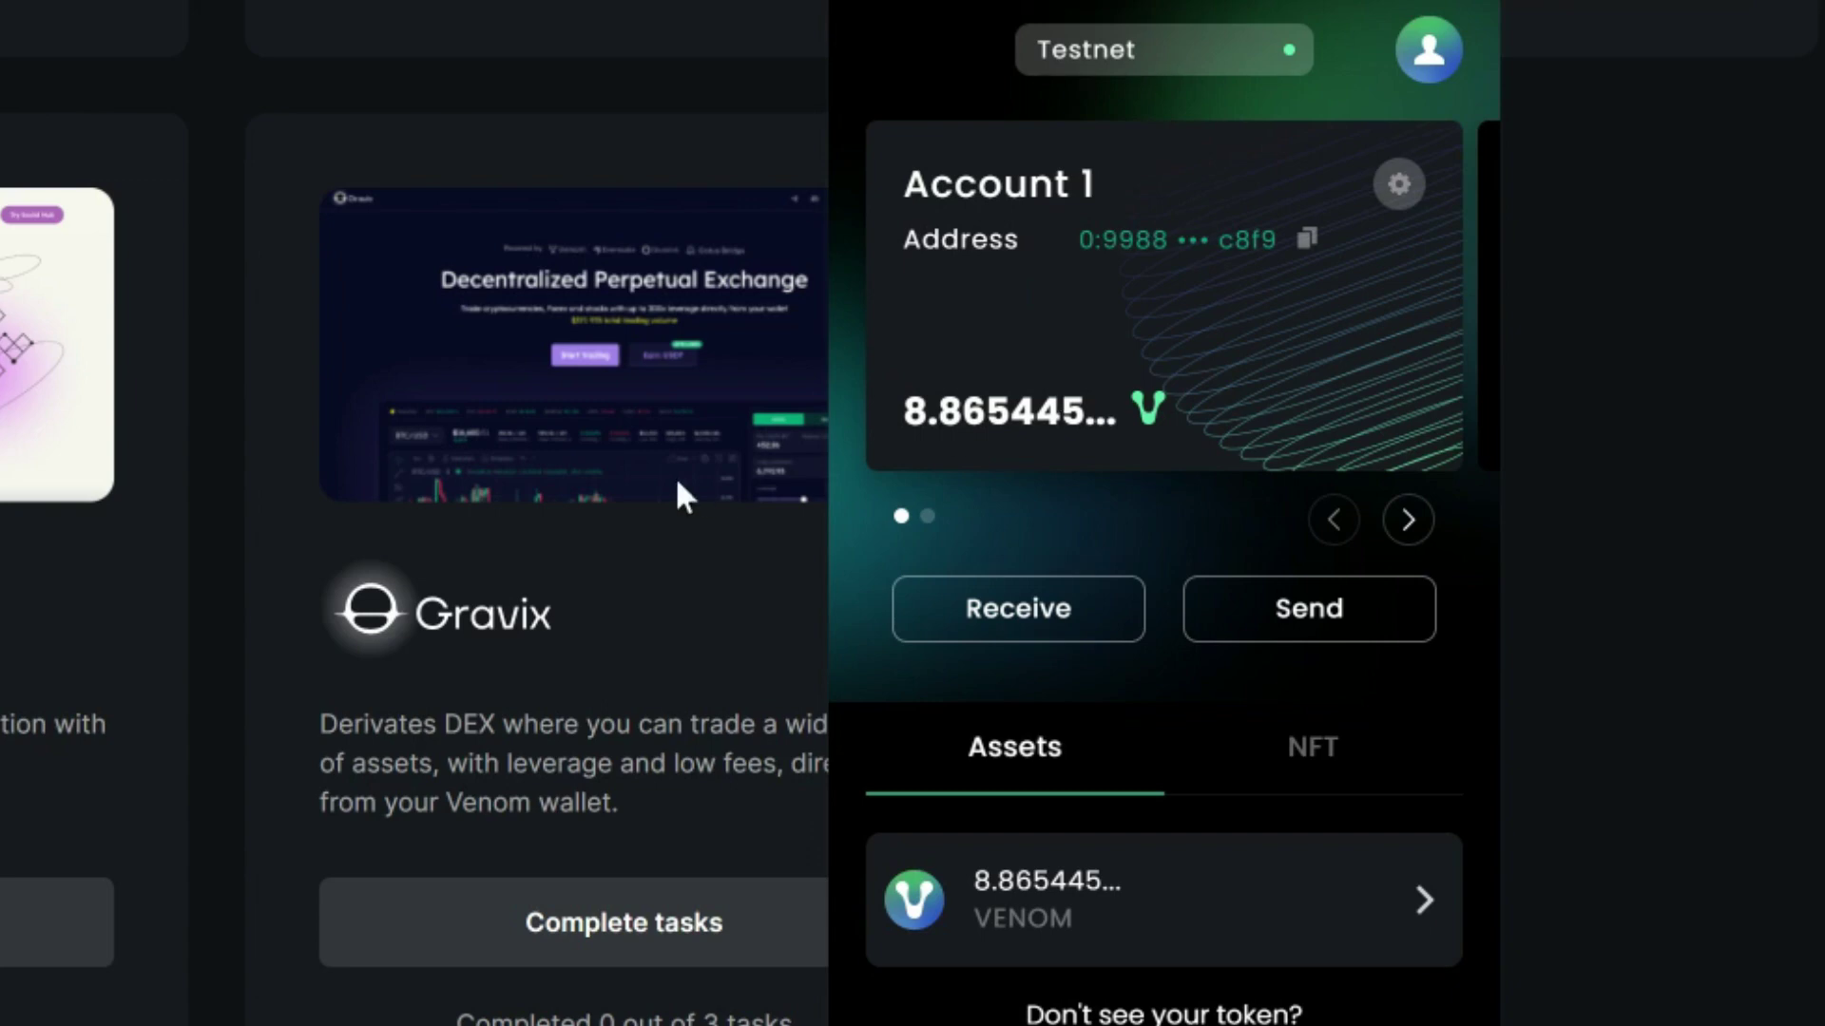
Open the Gravix card's Complete tasks page on venom.network.
click(589, 941)
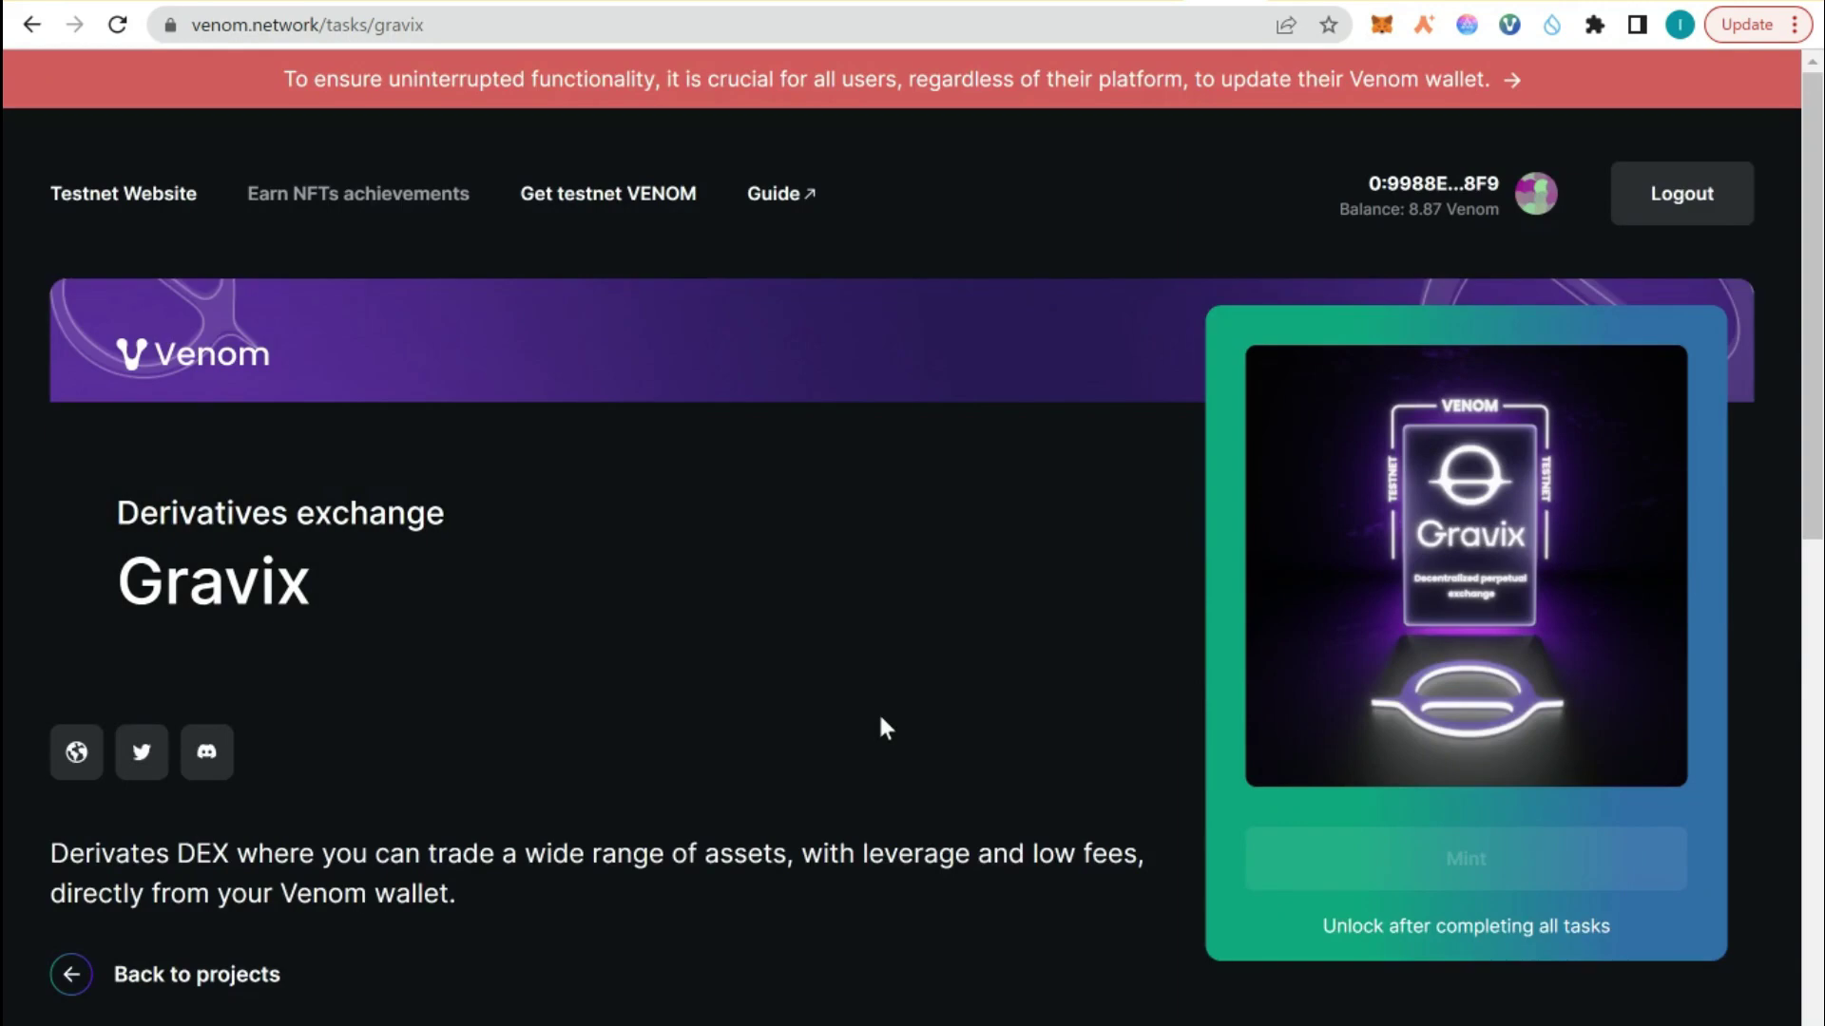
Review the wallet account details and bring the three Gravix task cards into view.
scroll(878, 728, down, 2)
scroll(1284, 147, up, 2)
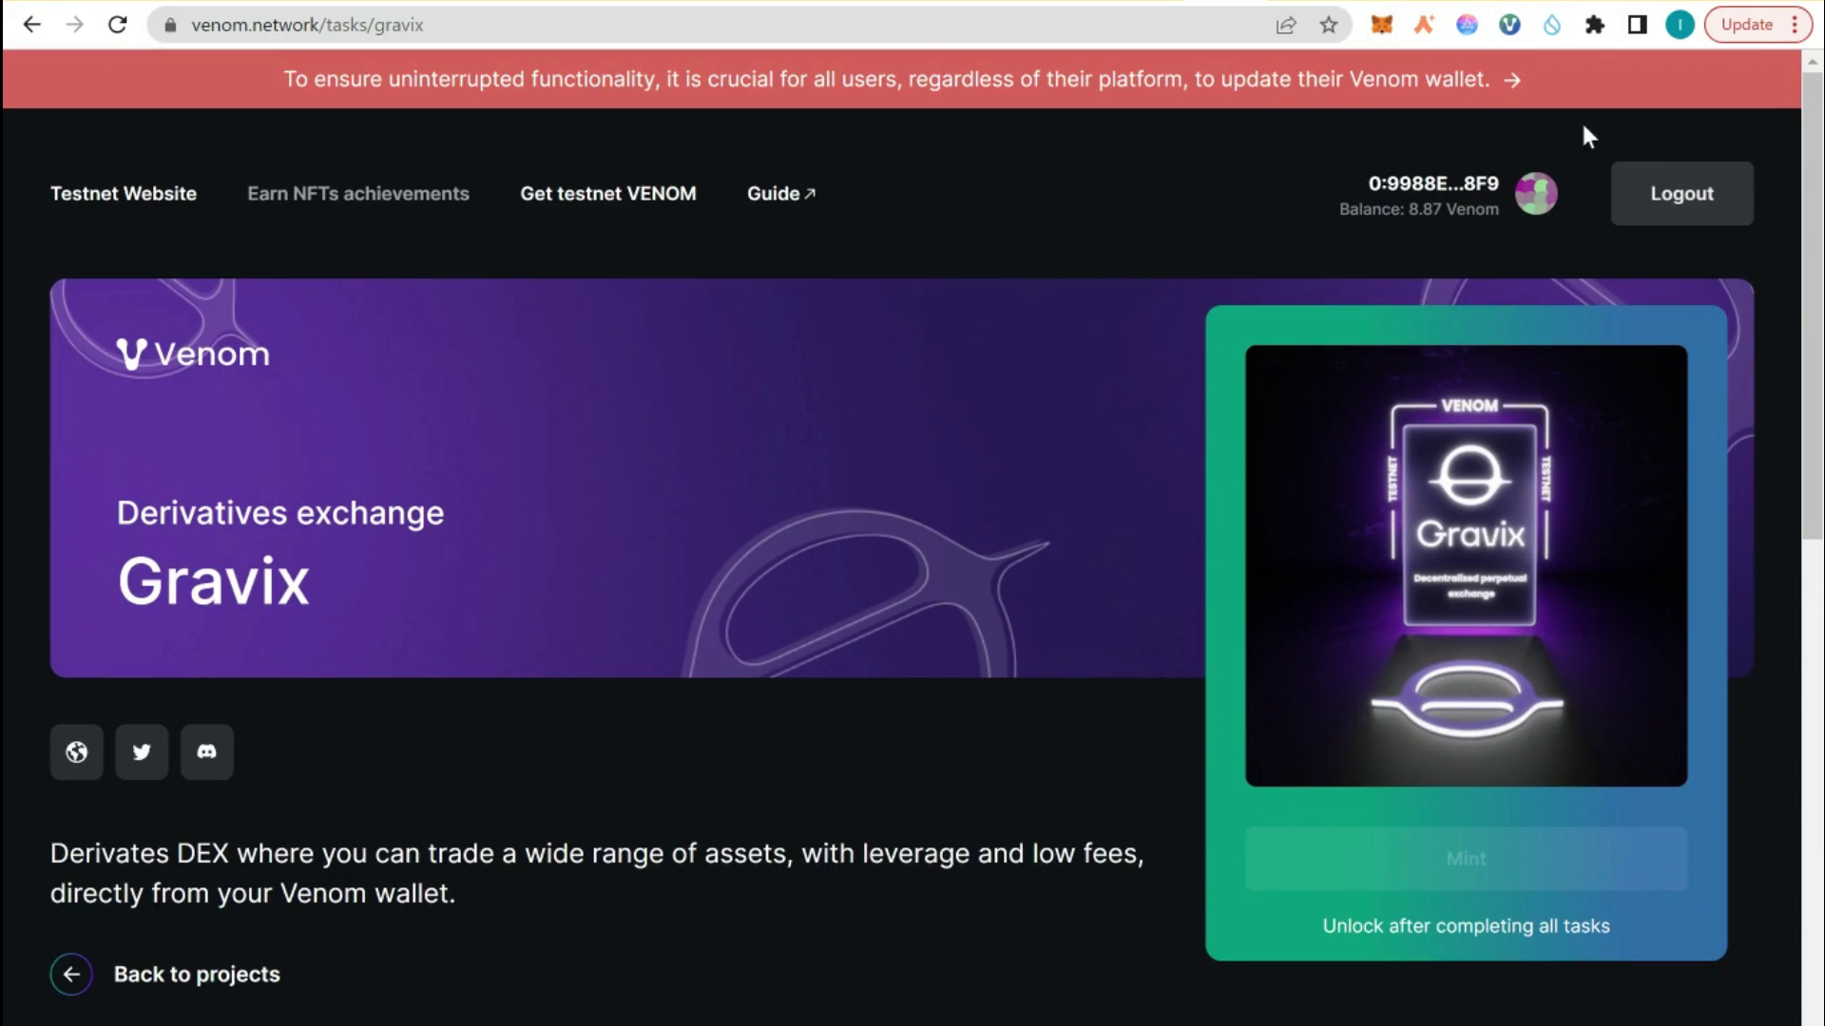
click(1518, 34)
scroll(1635, 256, down, 8)
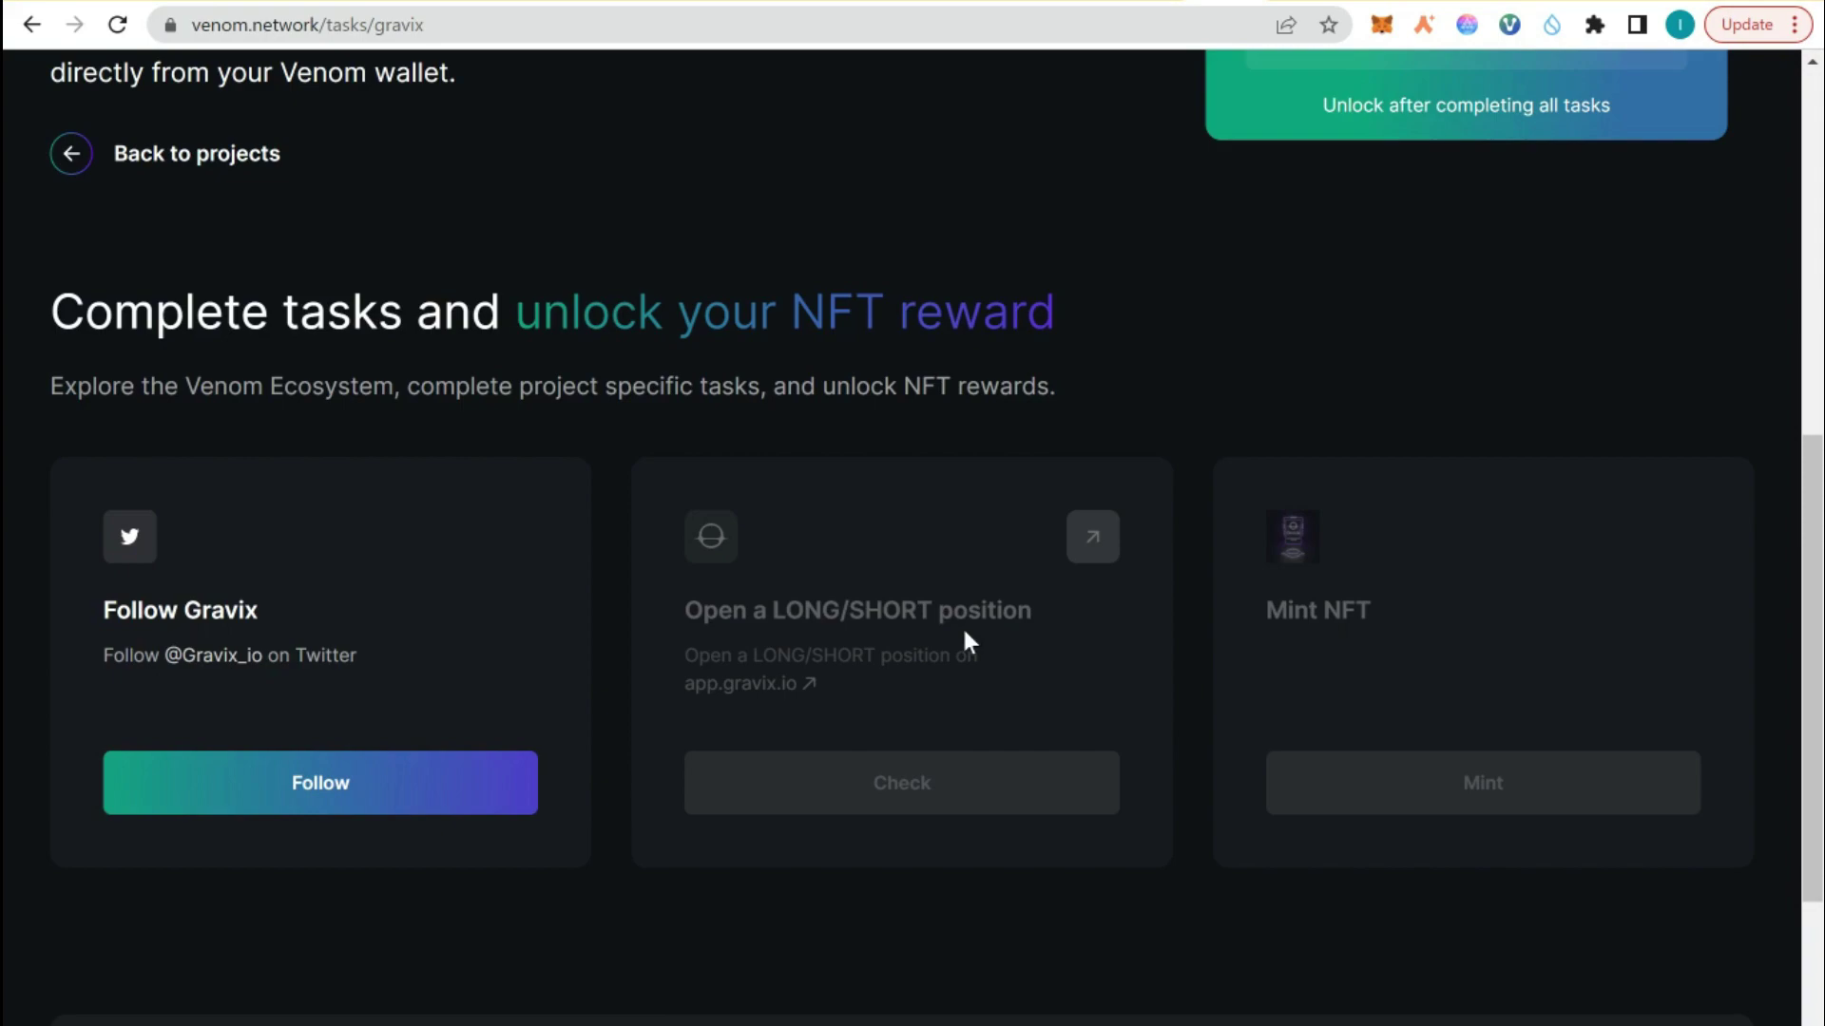
Follow the Gravix account on Twitter, then run the campaign's Check on that task.
click(392, 787)
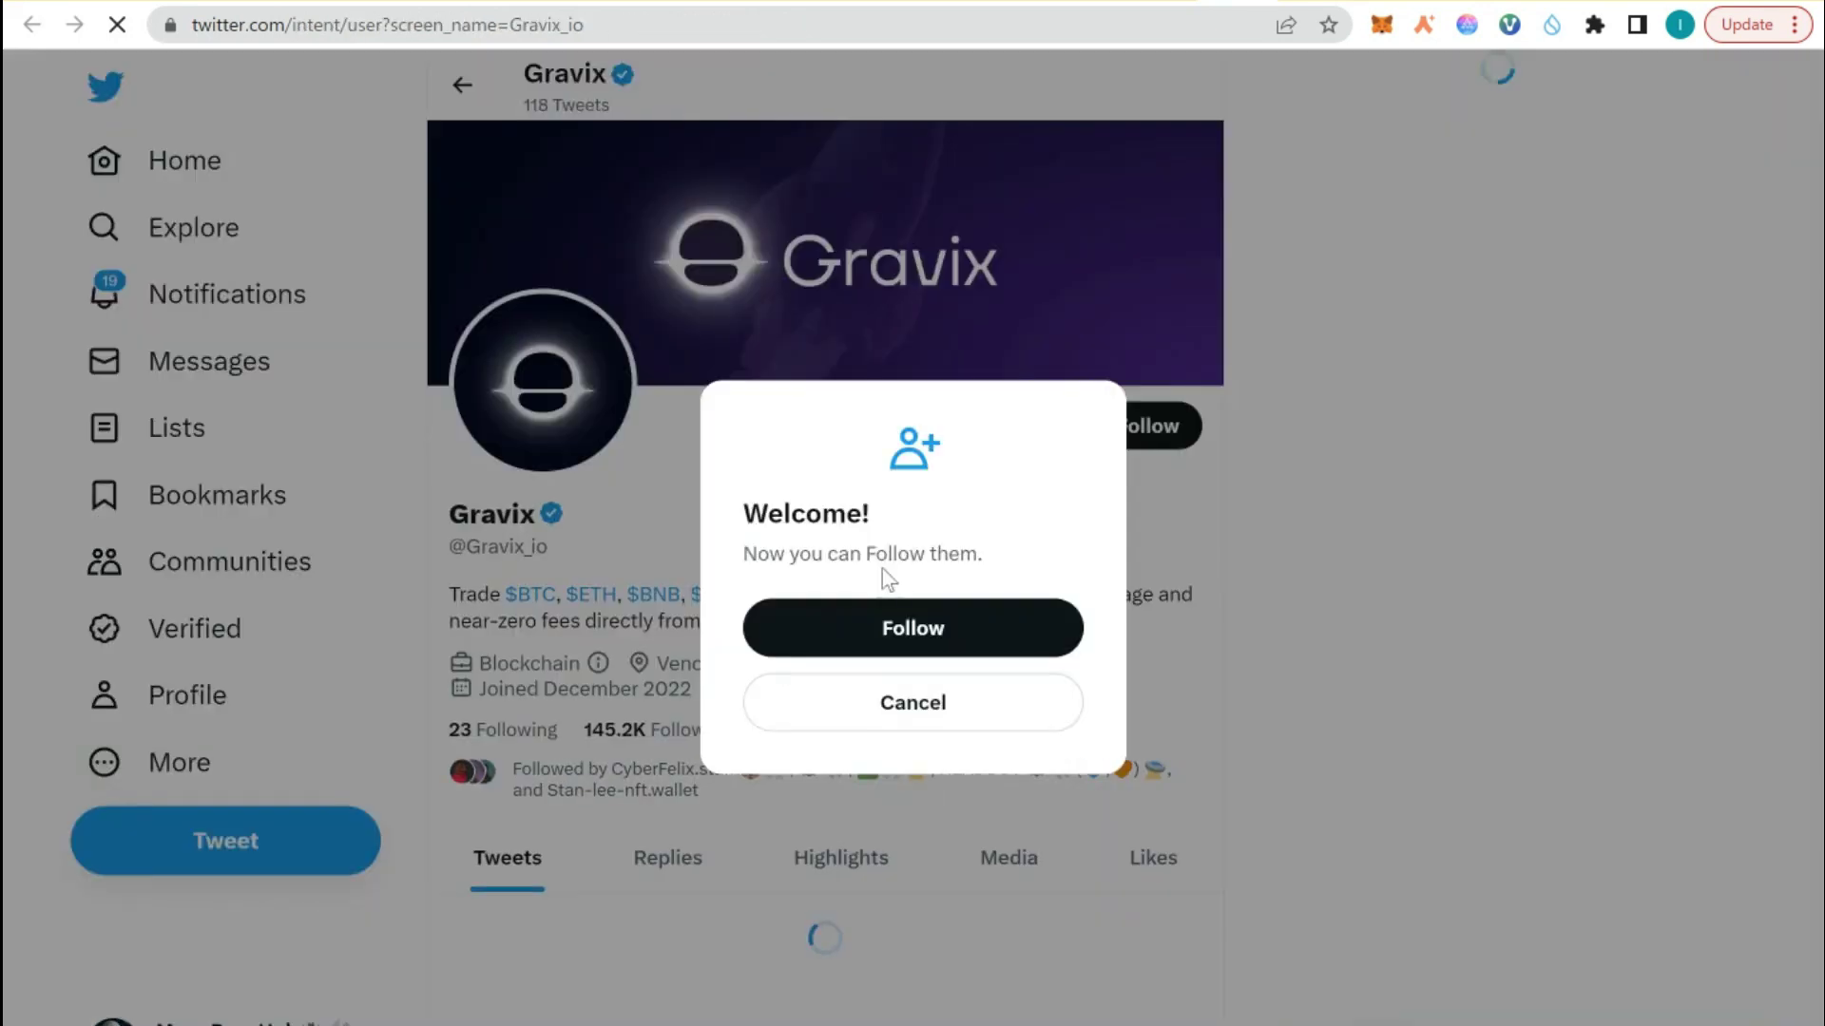
click(904, 631)
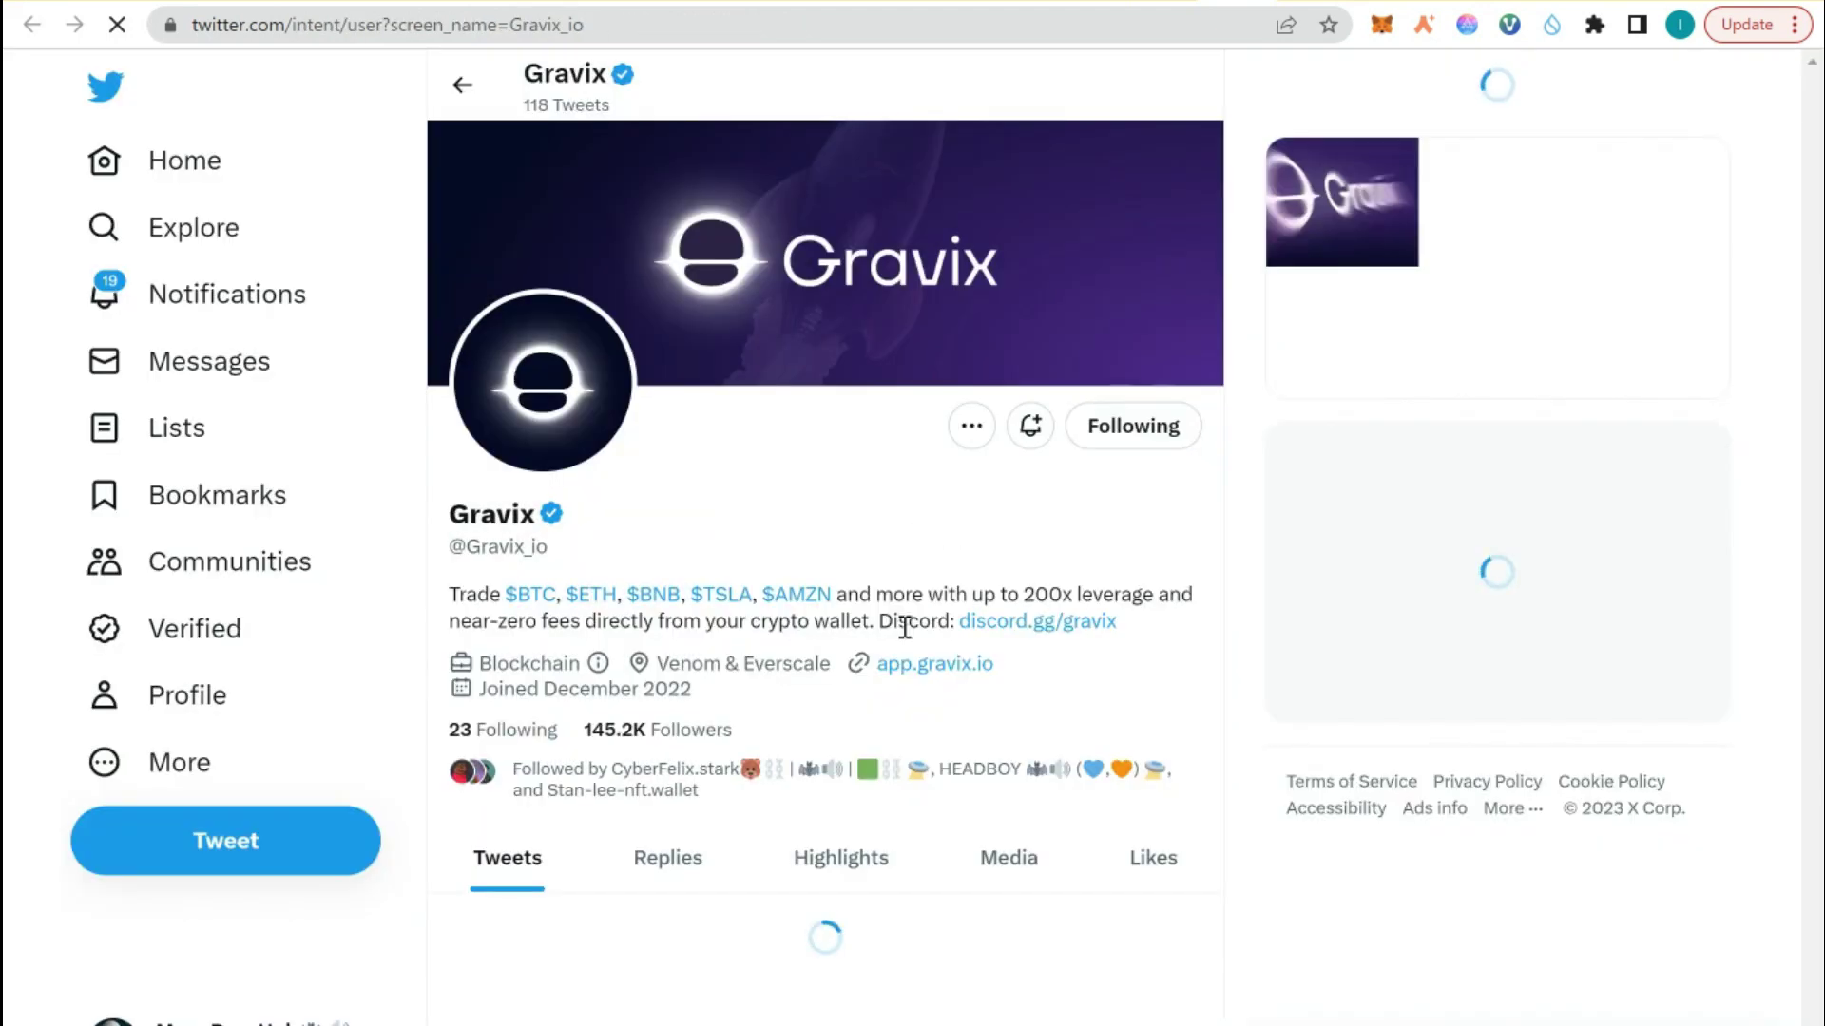
key(ctrl+w)
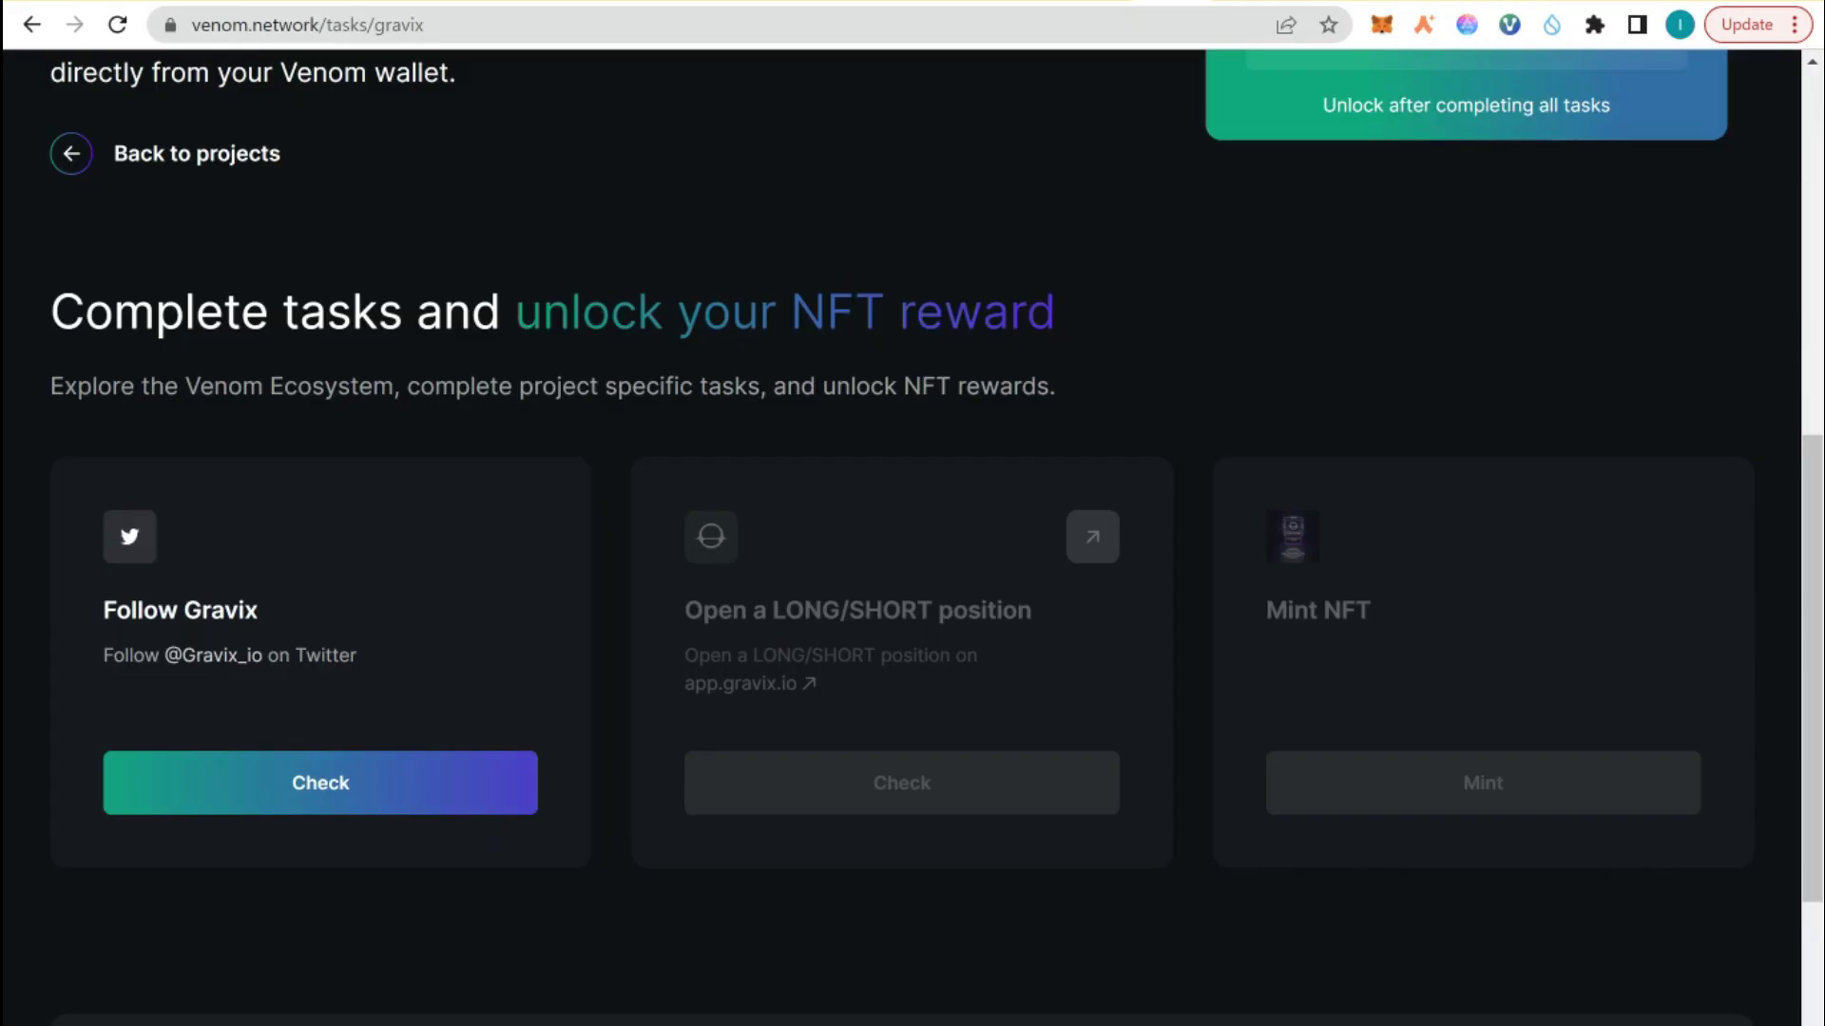
click(314, 811)
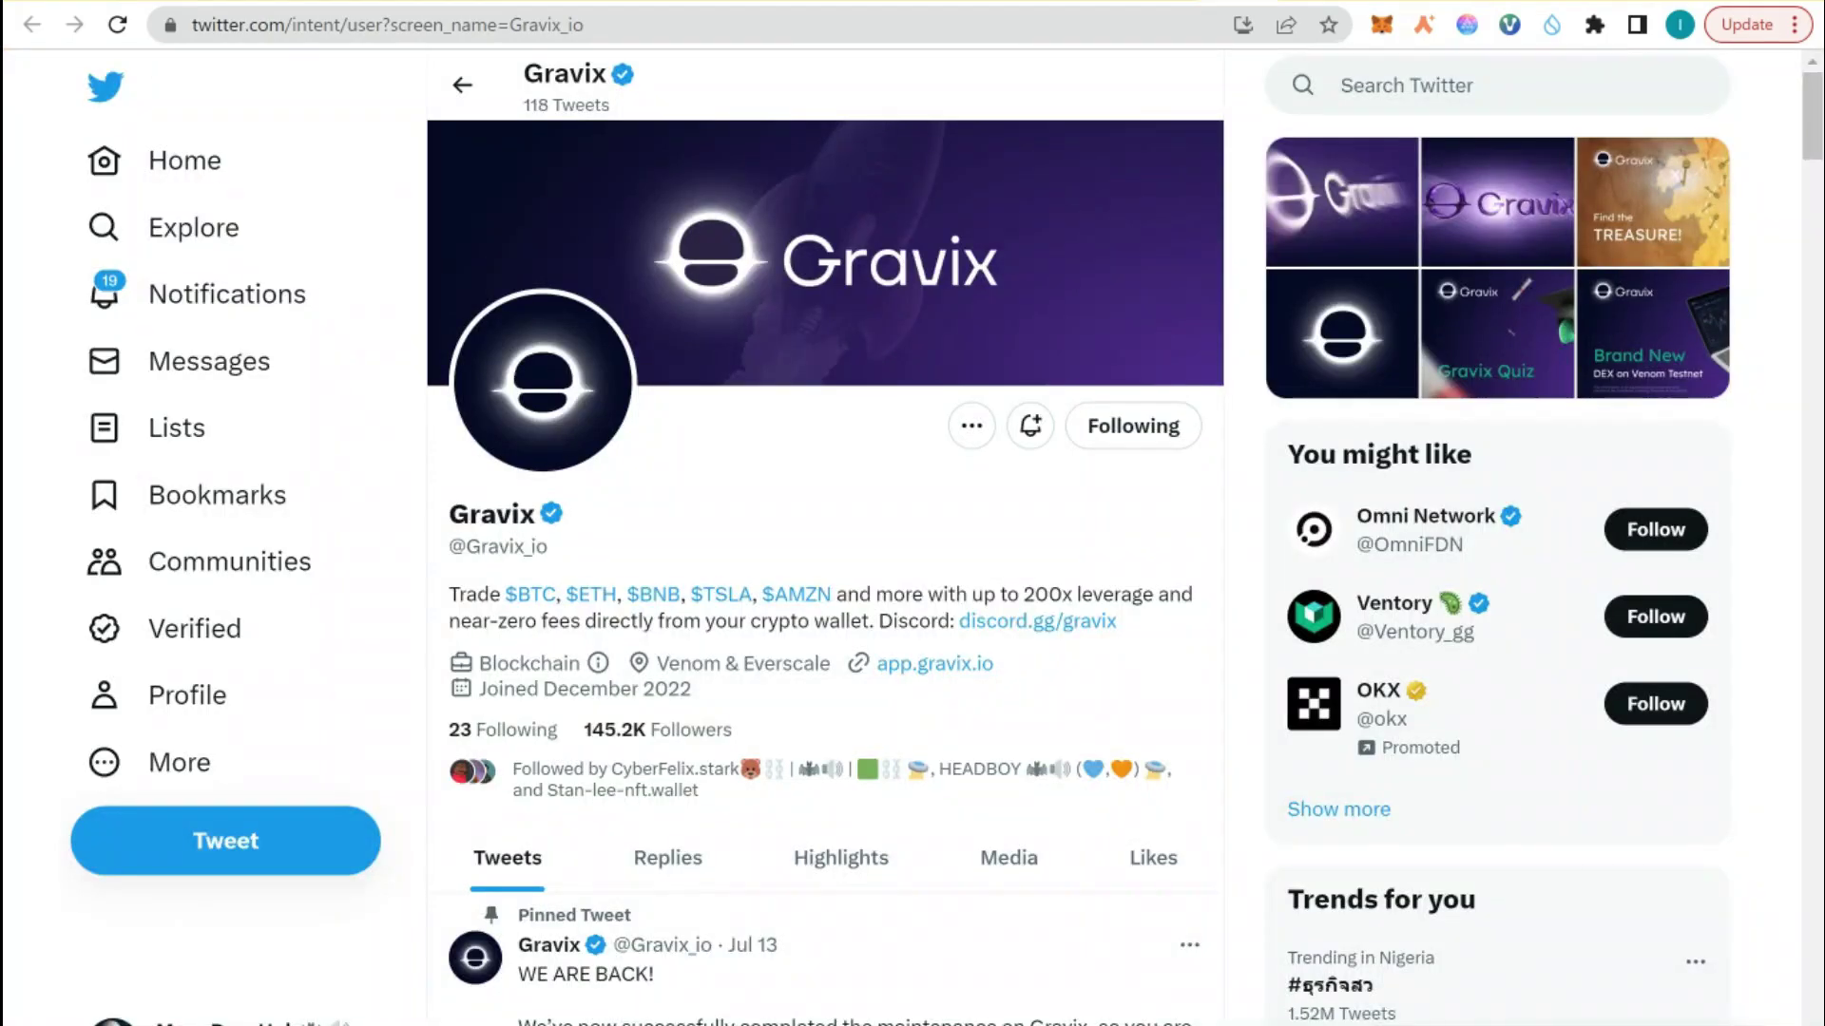
Turn on Gravix post notifications and pass the hCaptcha by selecting all chicken images.
click(1028, 428)
click(971, 691)
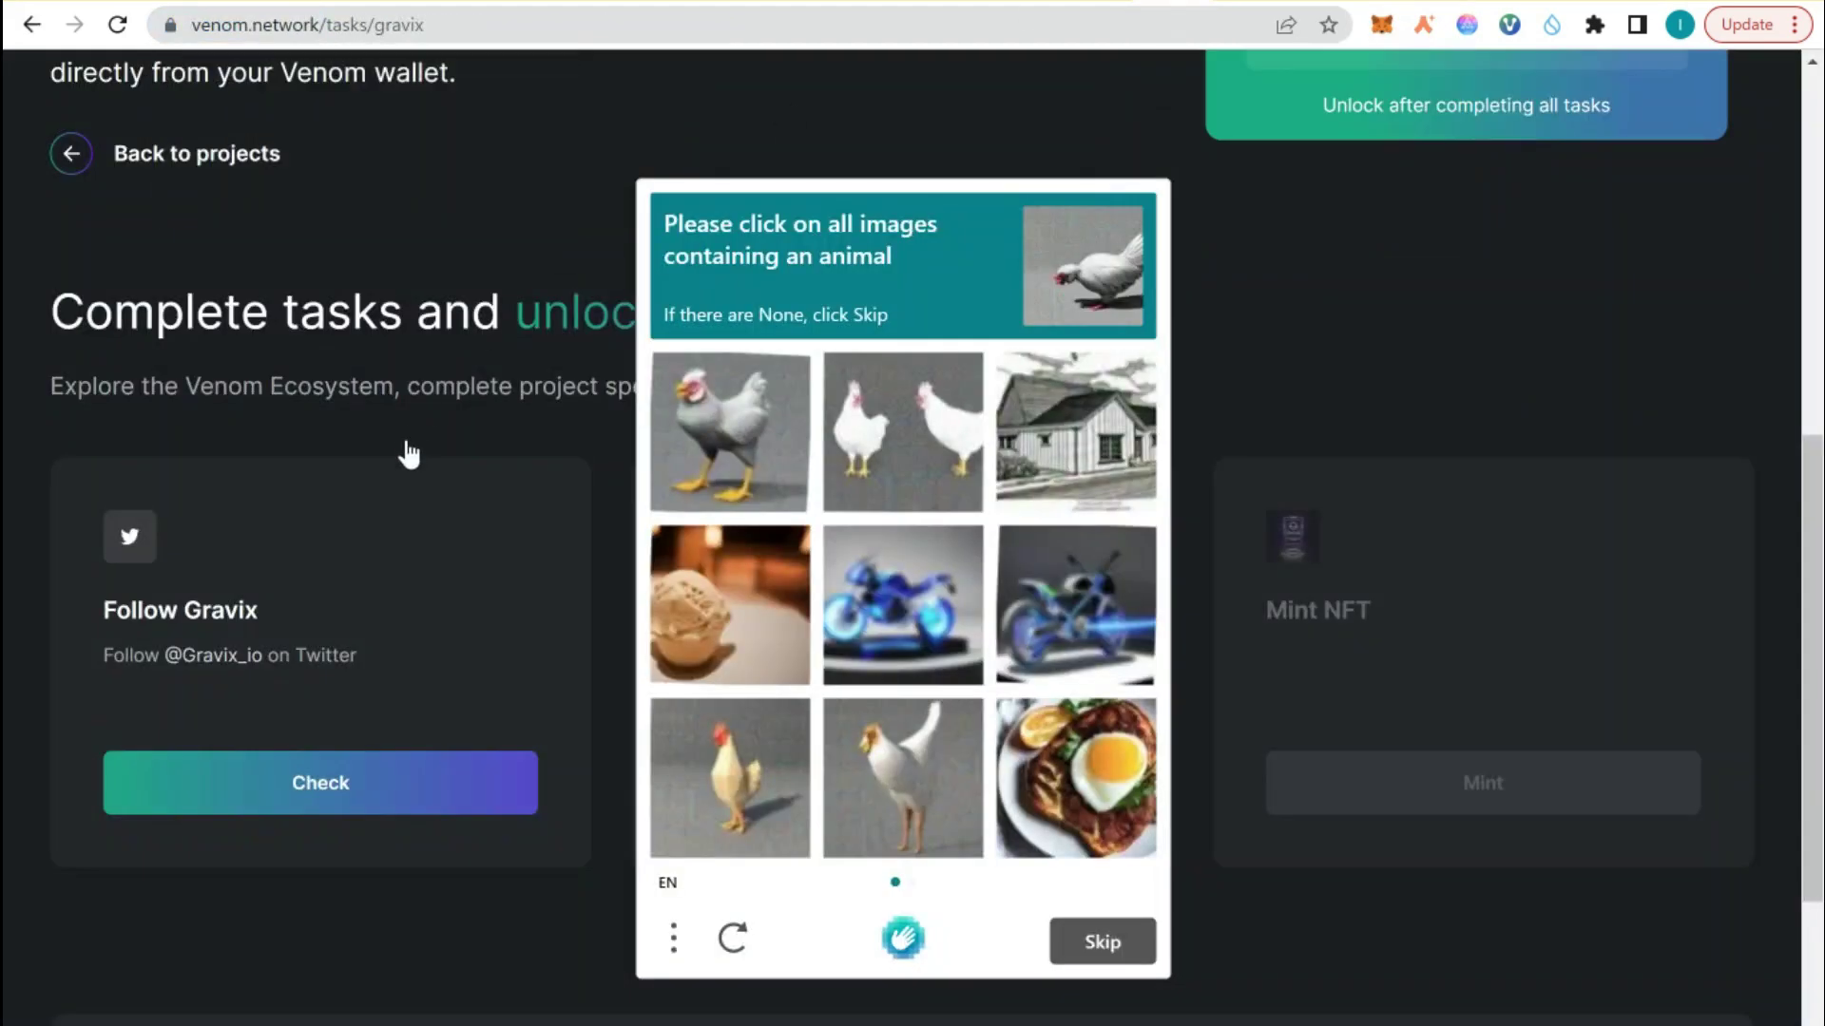
click(722, 459)
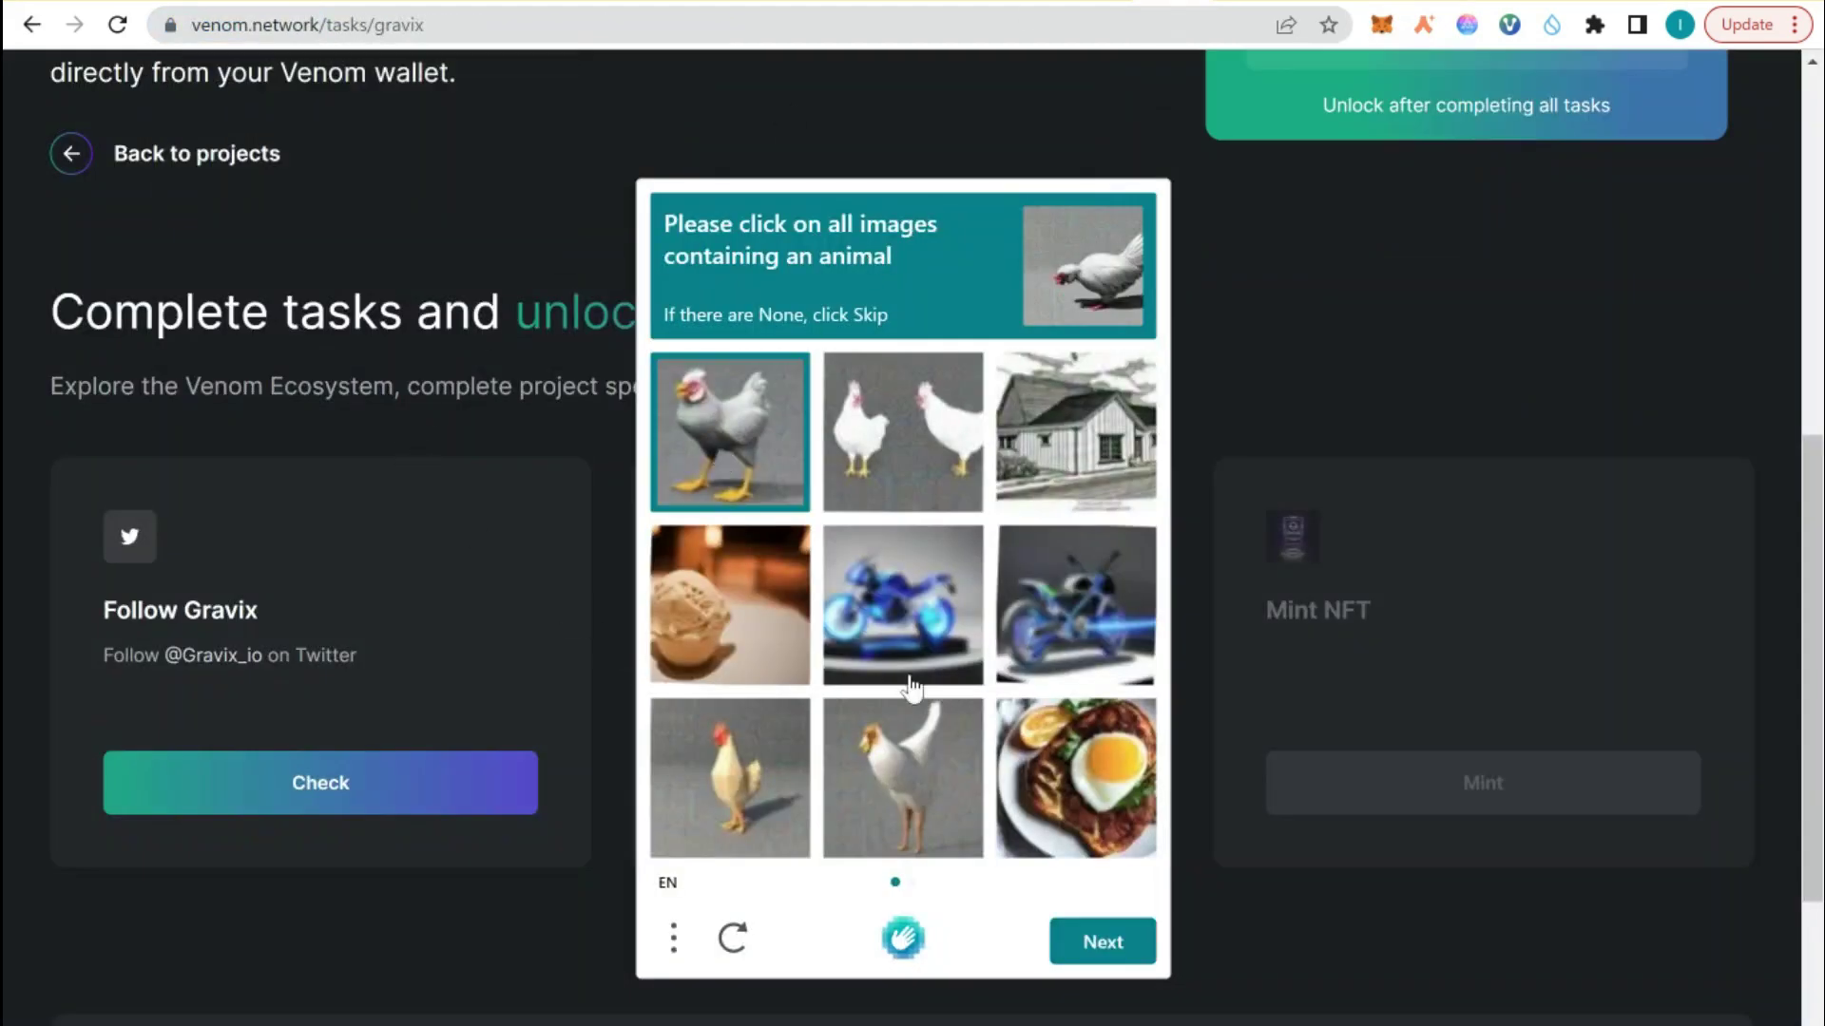
click(929, 762)
click(783, 785)
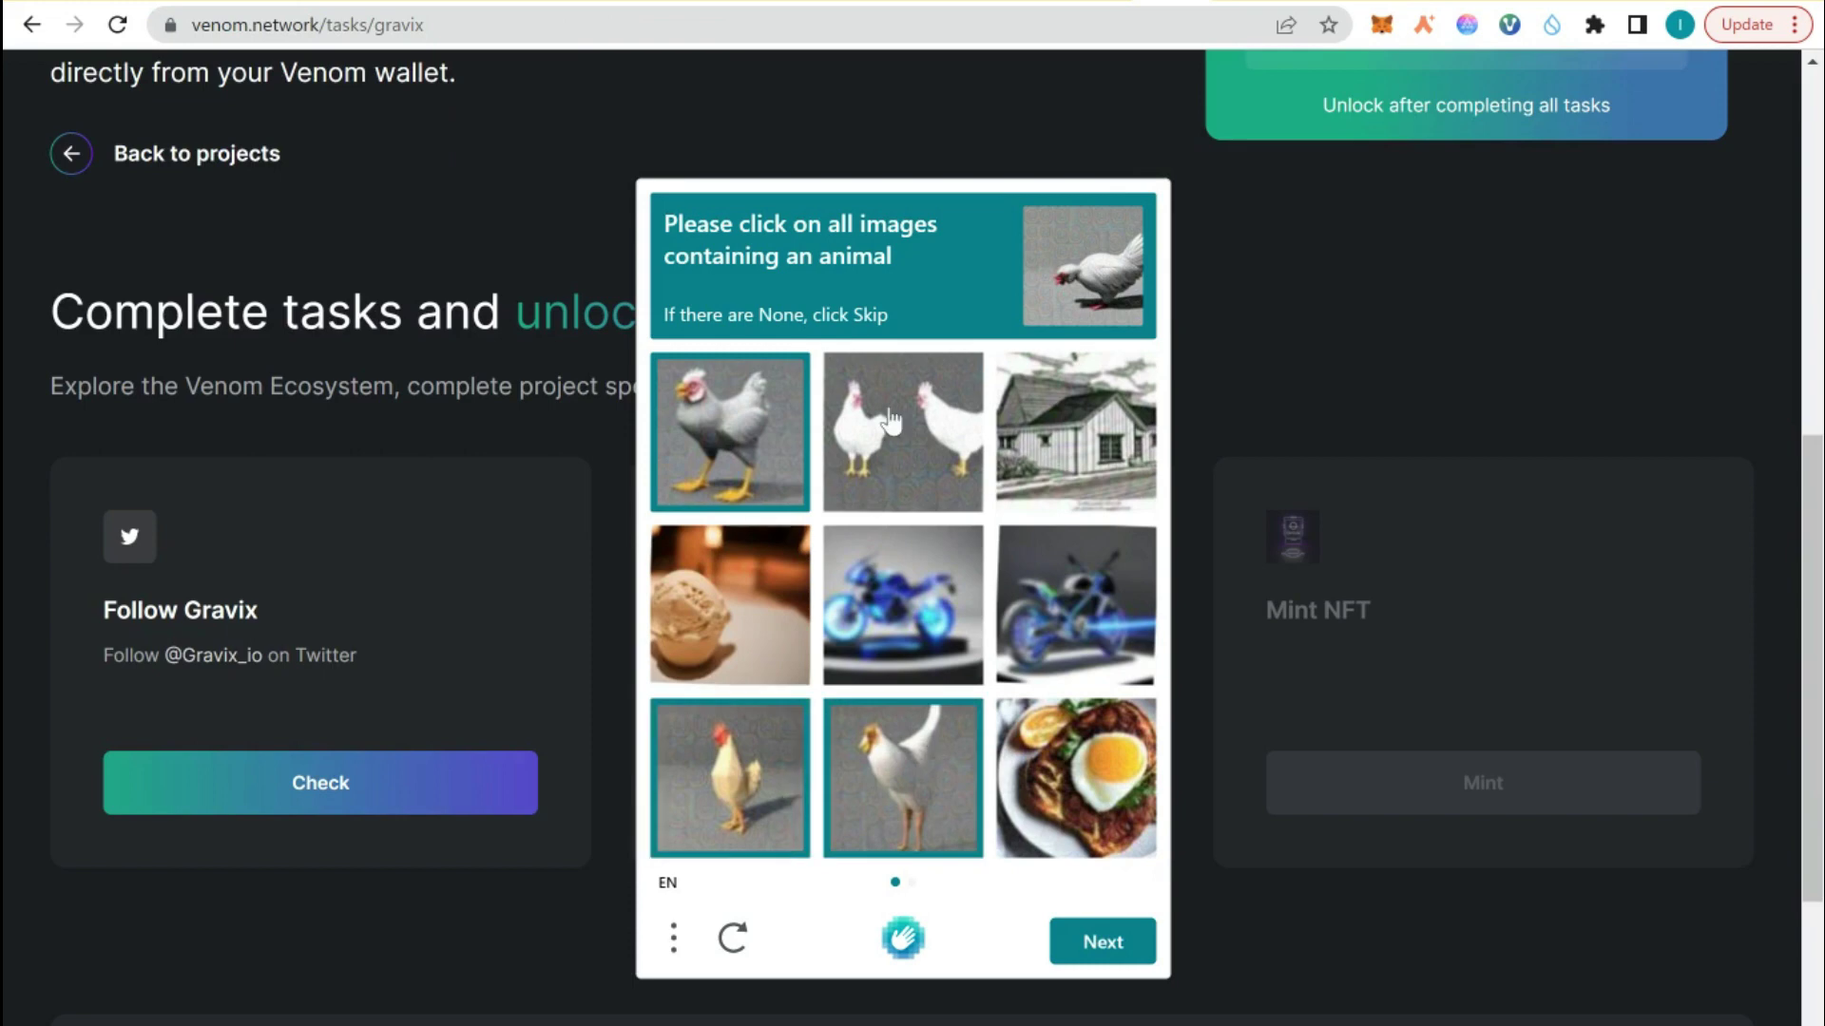
click(891, 423)
click(1074, 953)
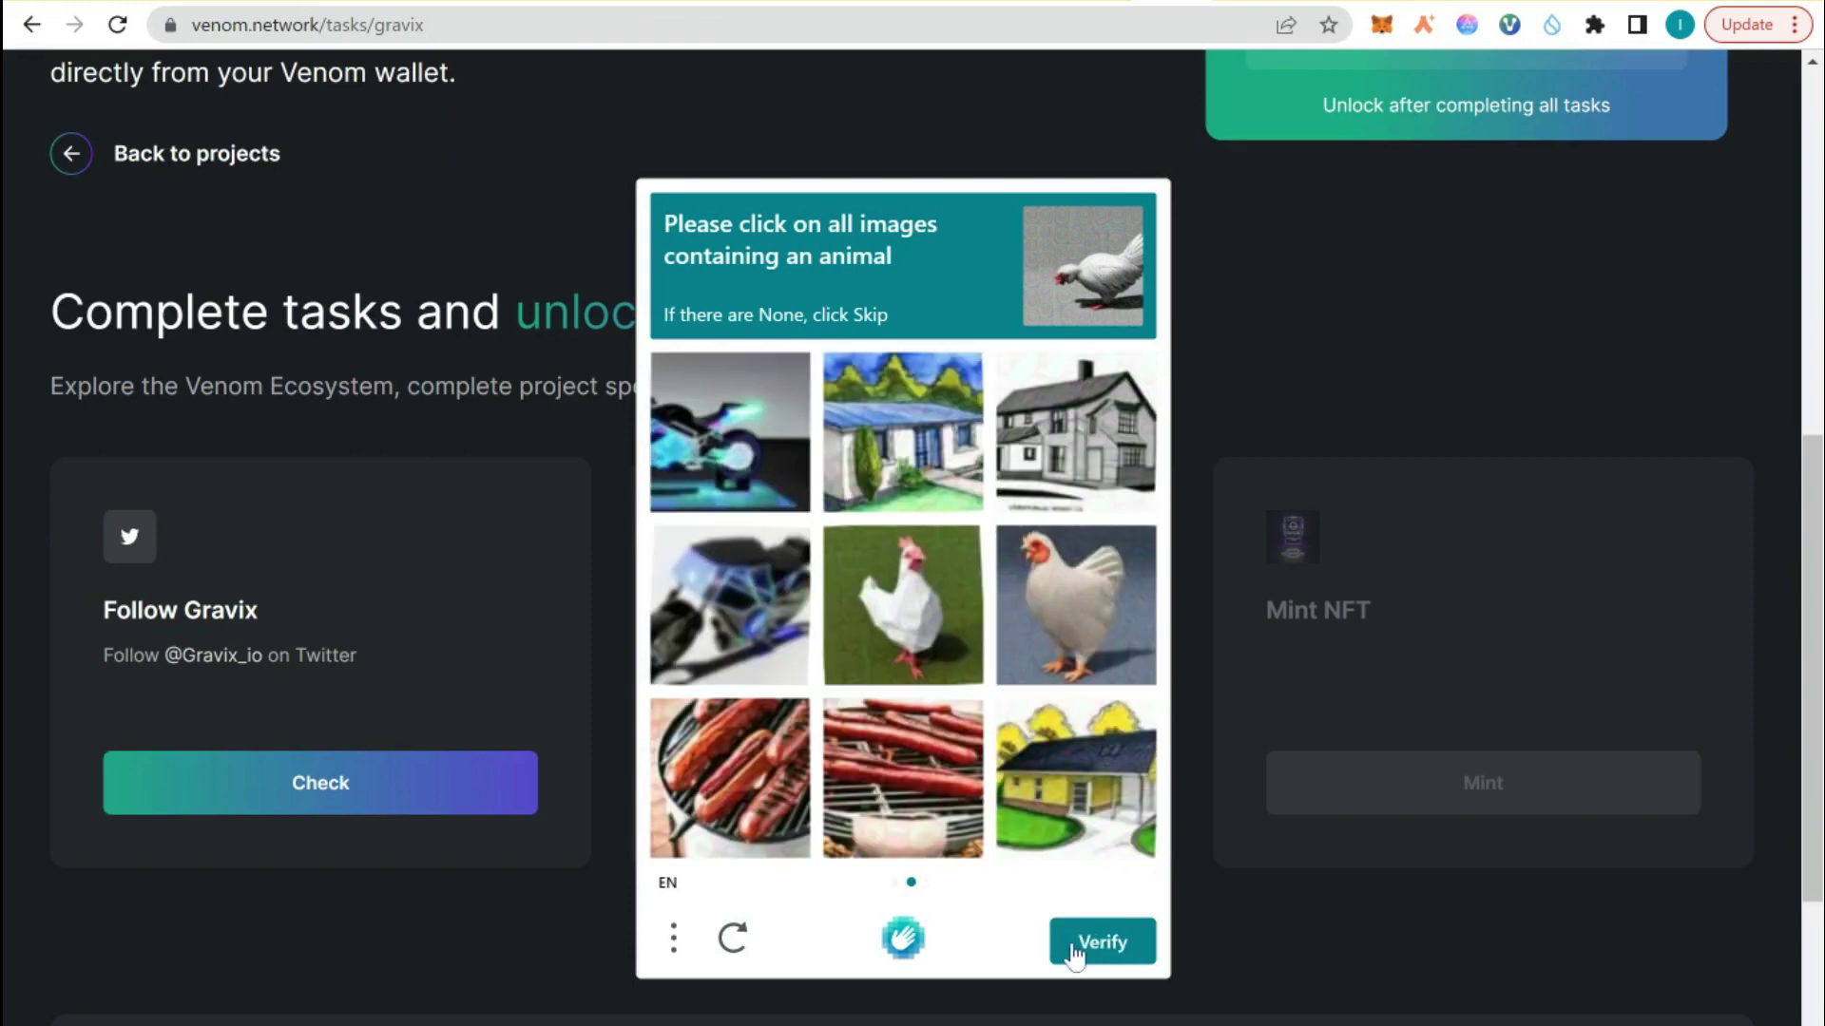
click(1093, 946)
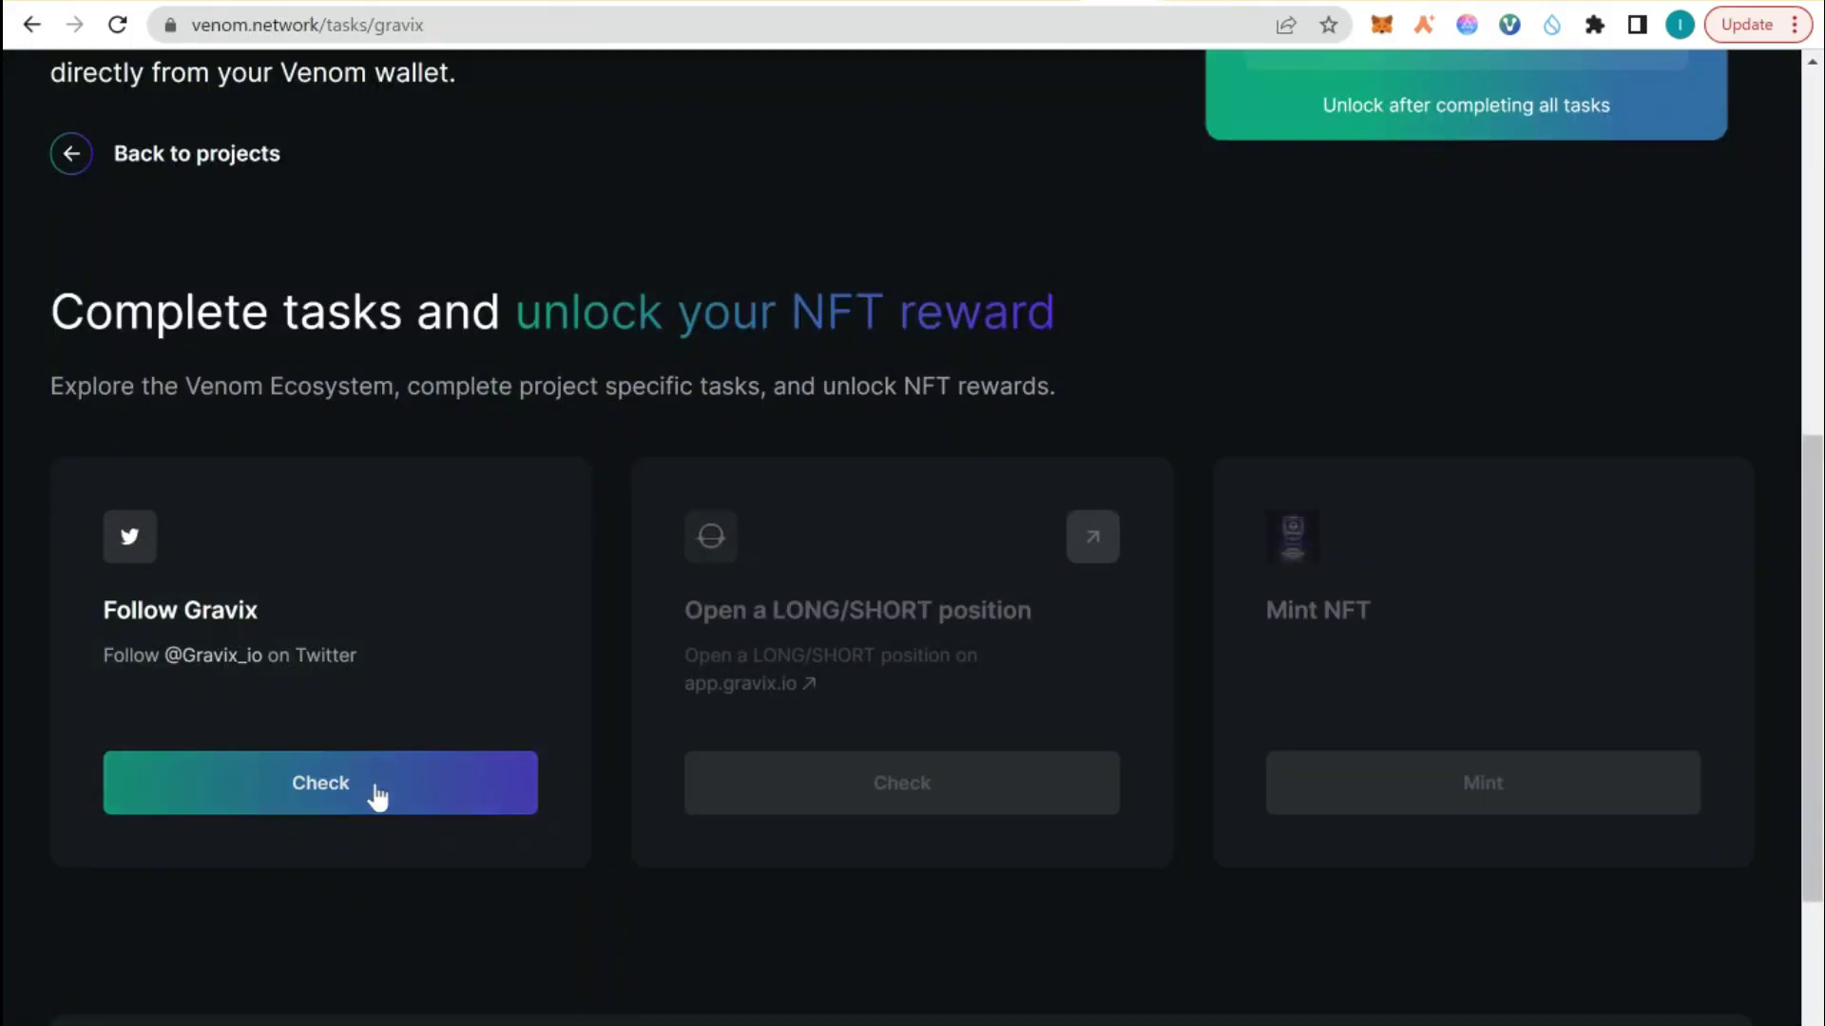
Recheck Follow Gravix so it is marked Done.
click(376, 791)
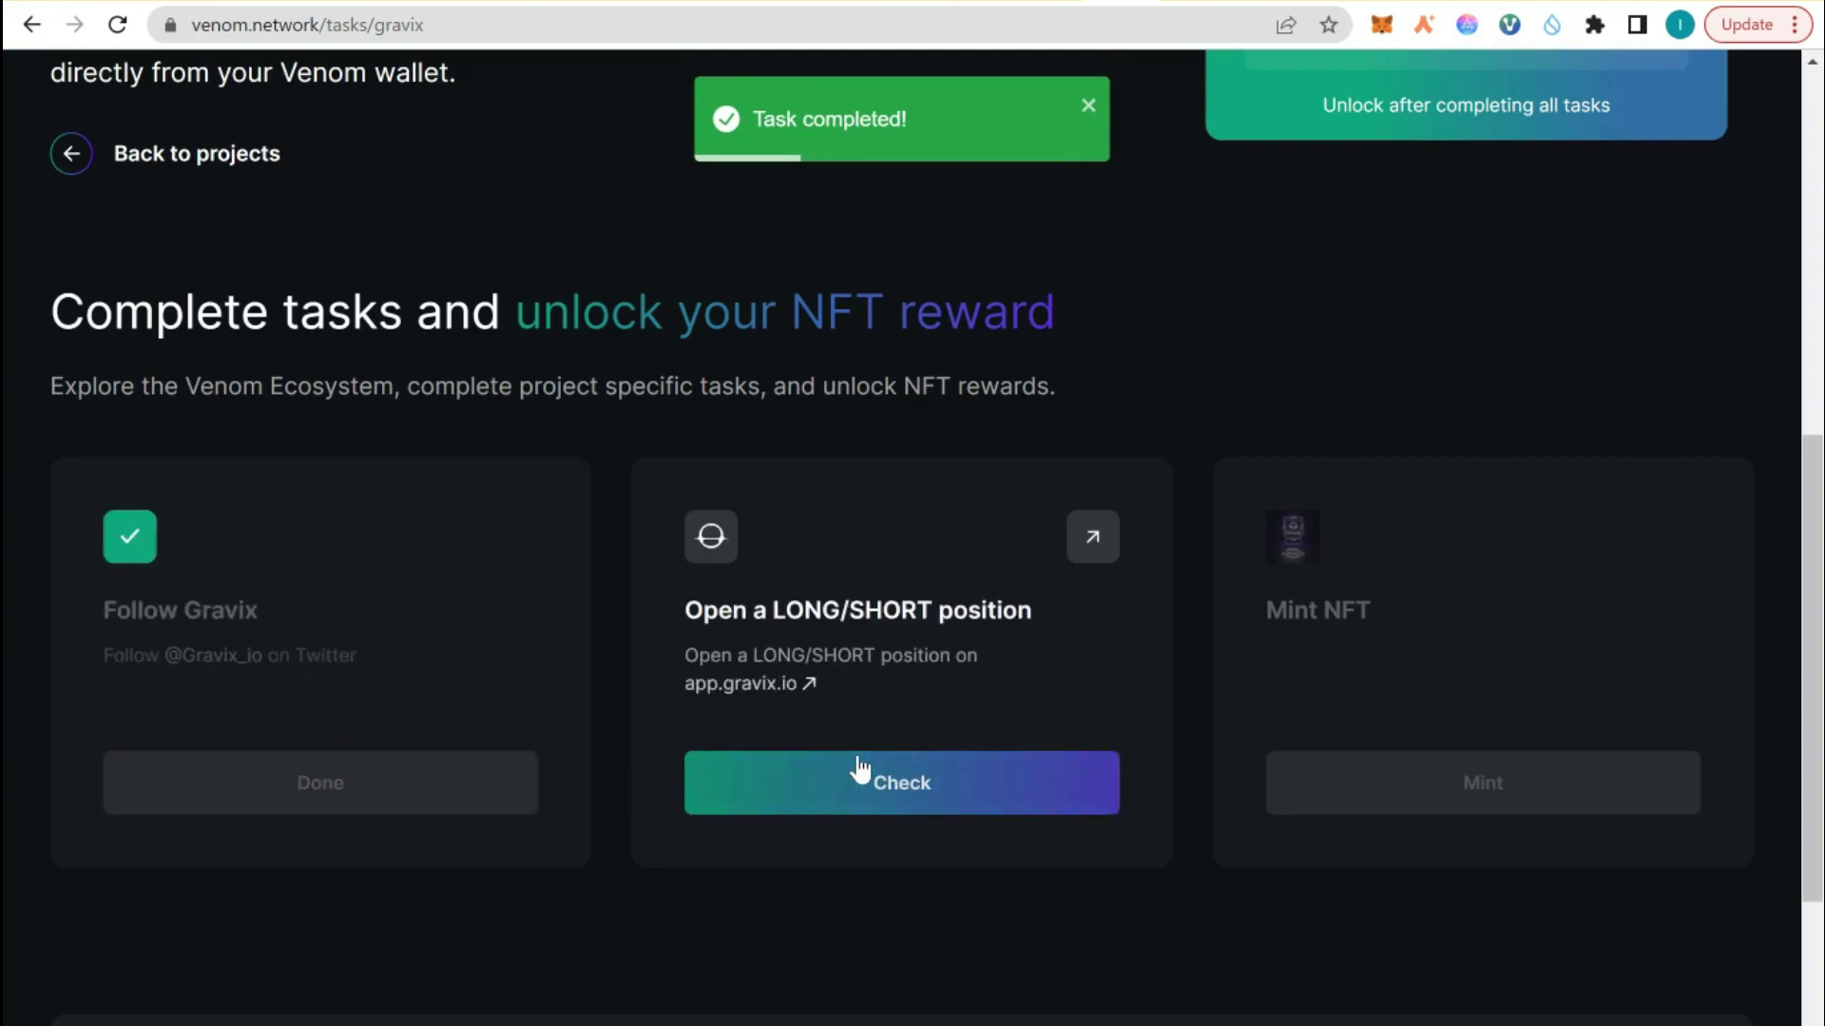
Request verification of the LONG/SHORT position task.
click(922, 793)
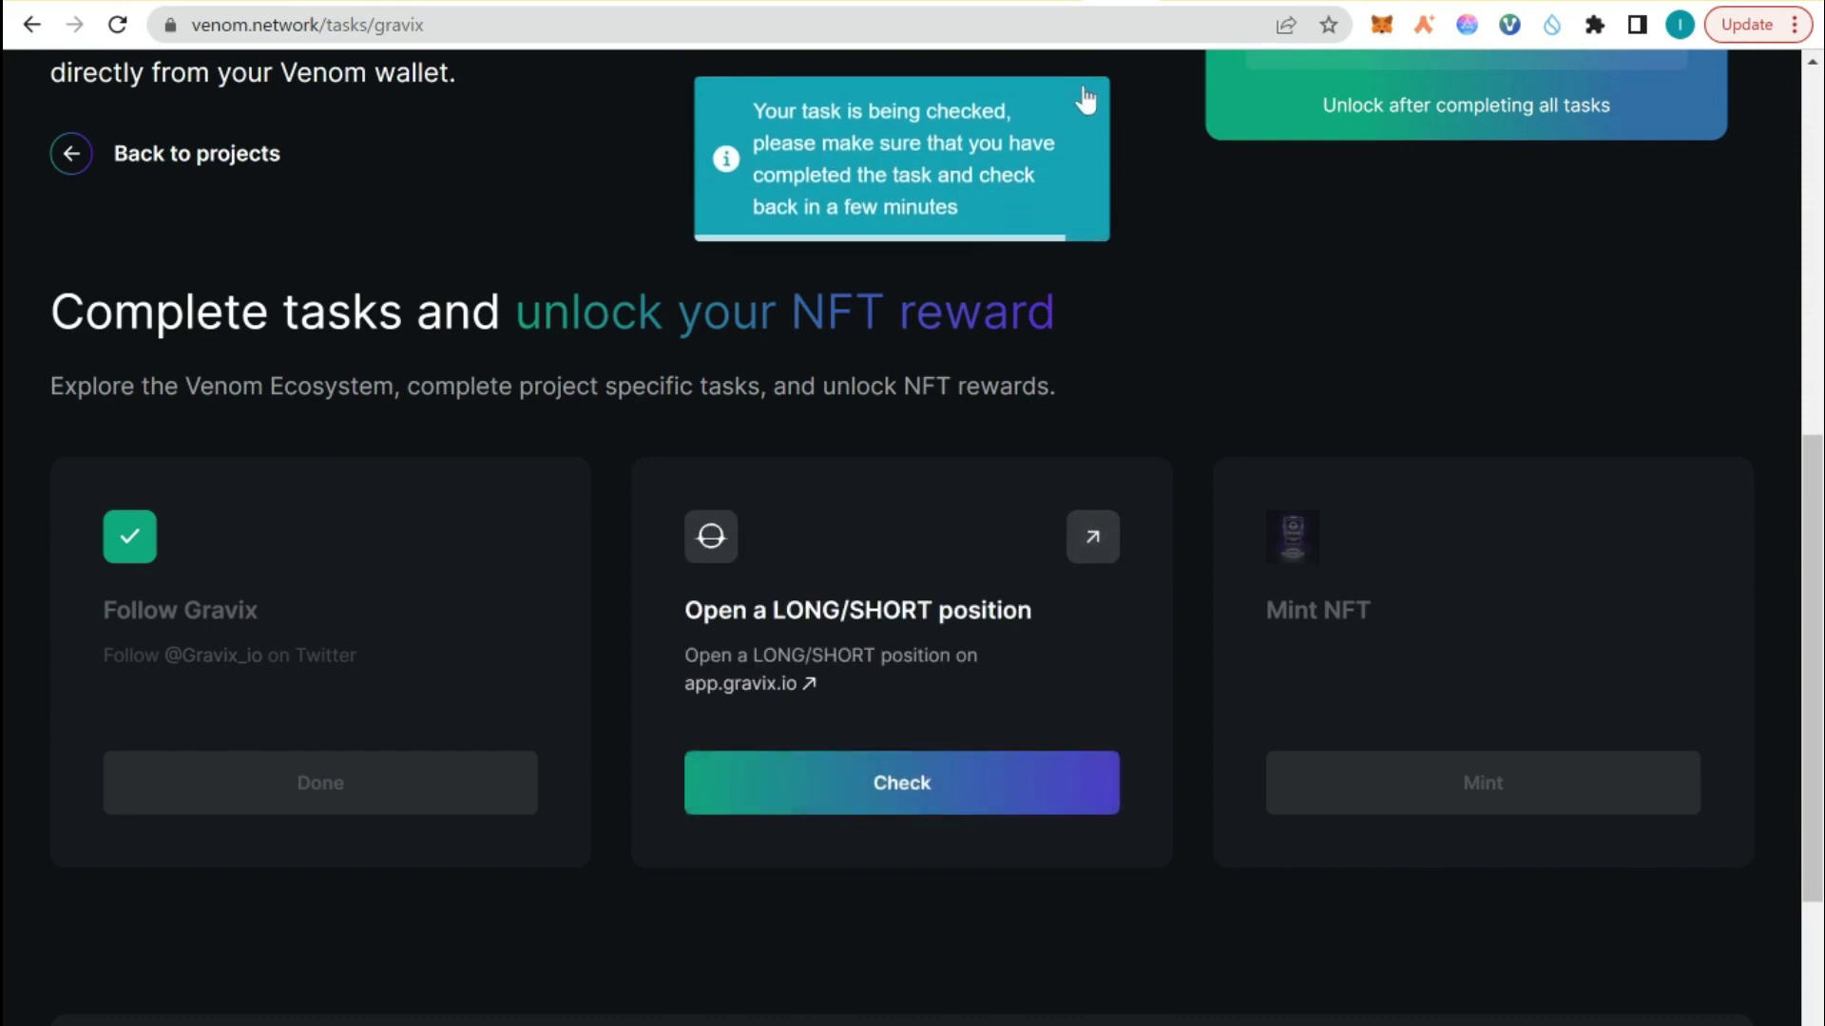
Open app.gravix.io from the LONG/SHORT position card's external link.
click(1099, 537)
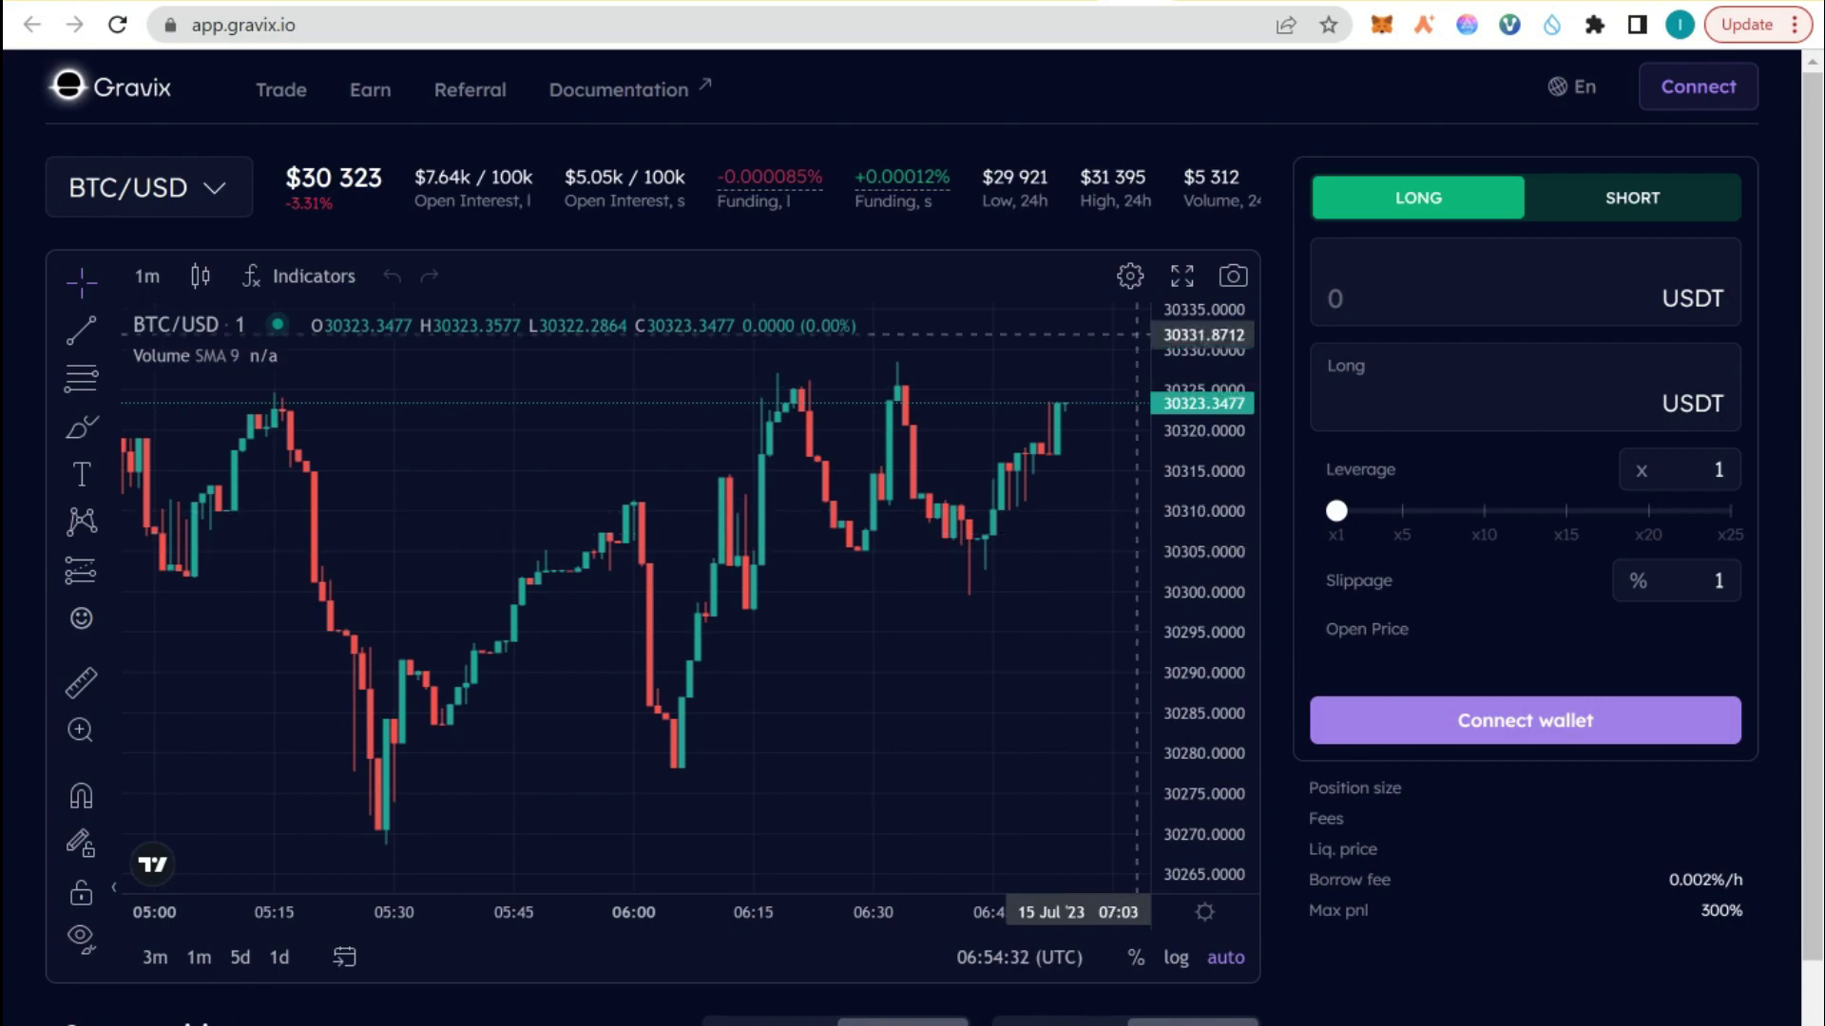
Load testnet.web3.world/swap in a new browser tab.
key(ctrl+t)
text(te)
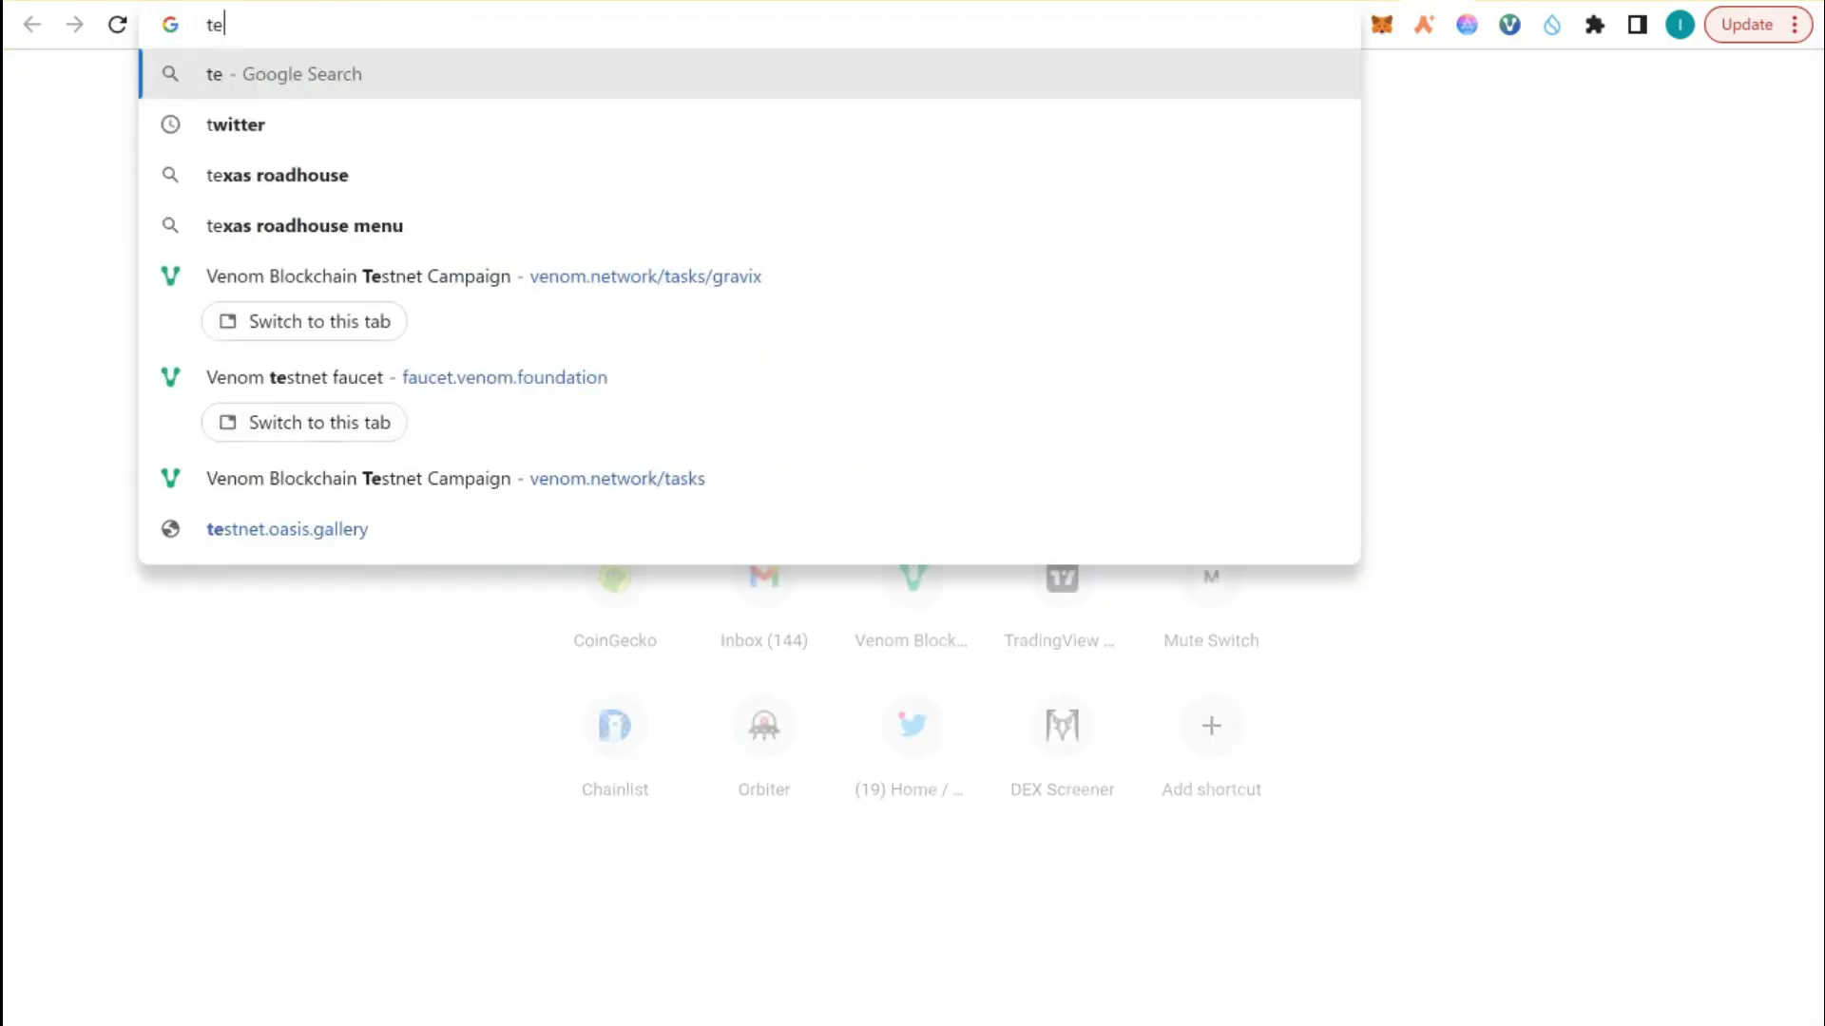
text(stnet)
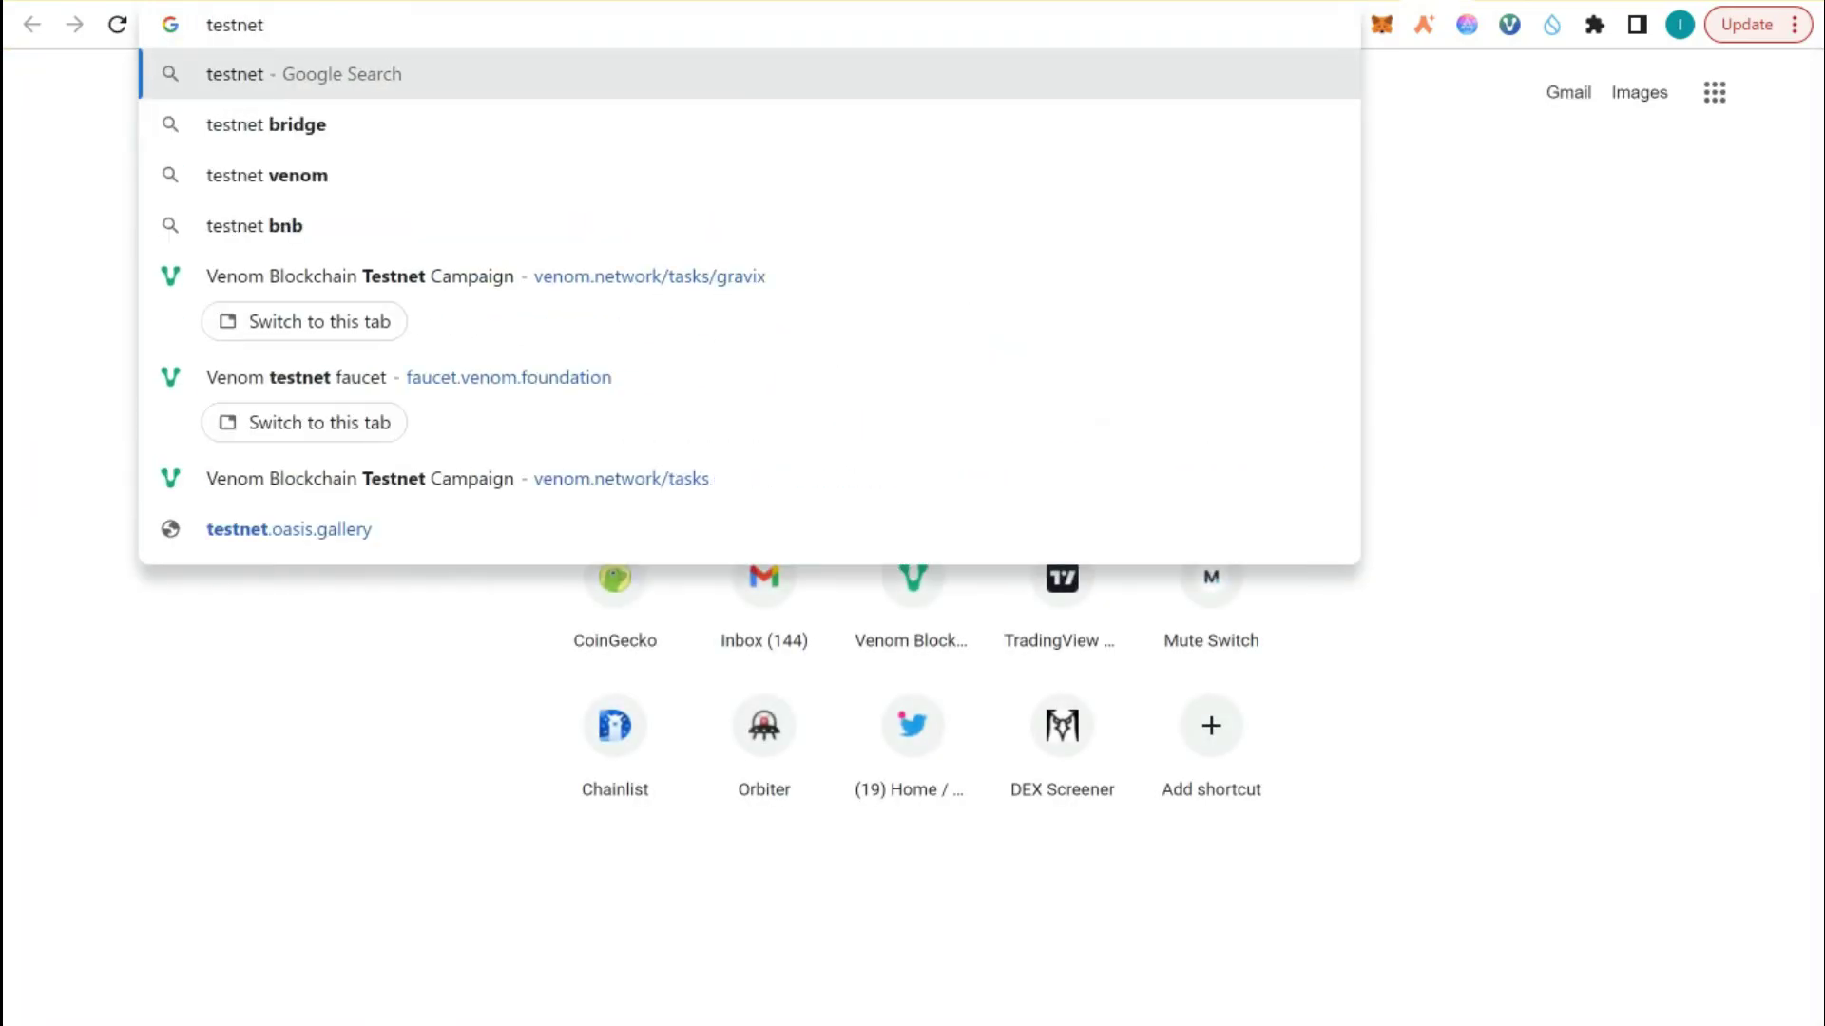
text(.)
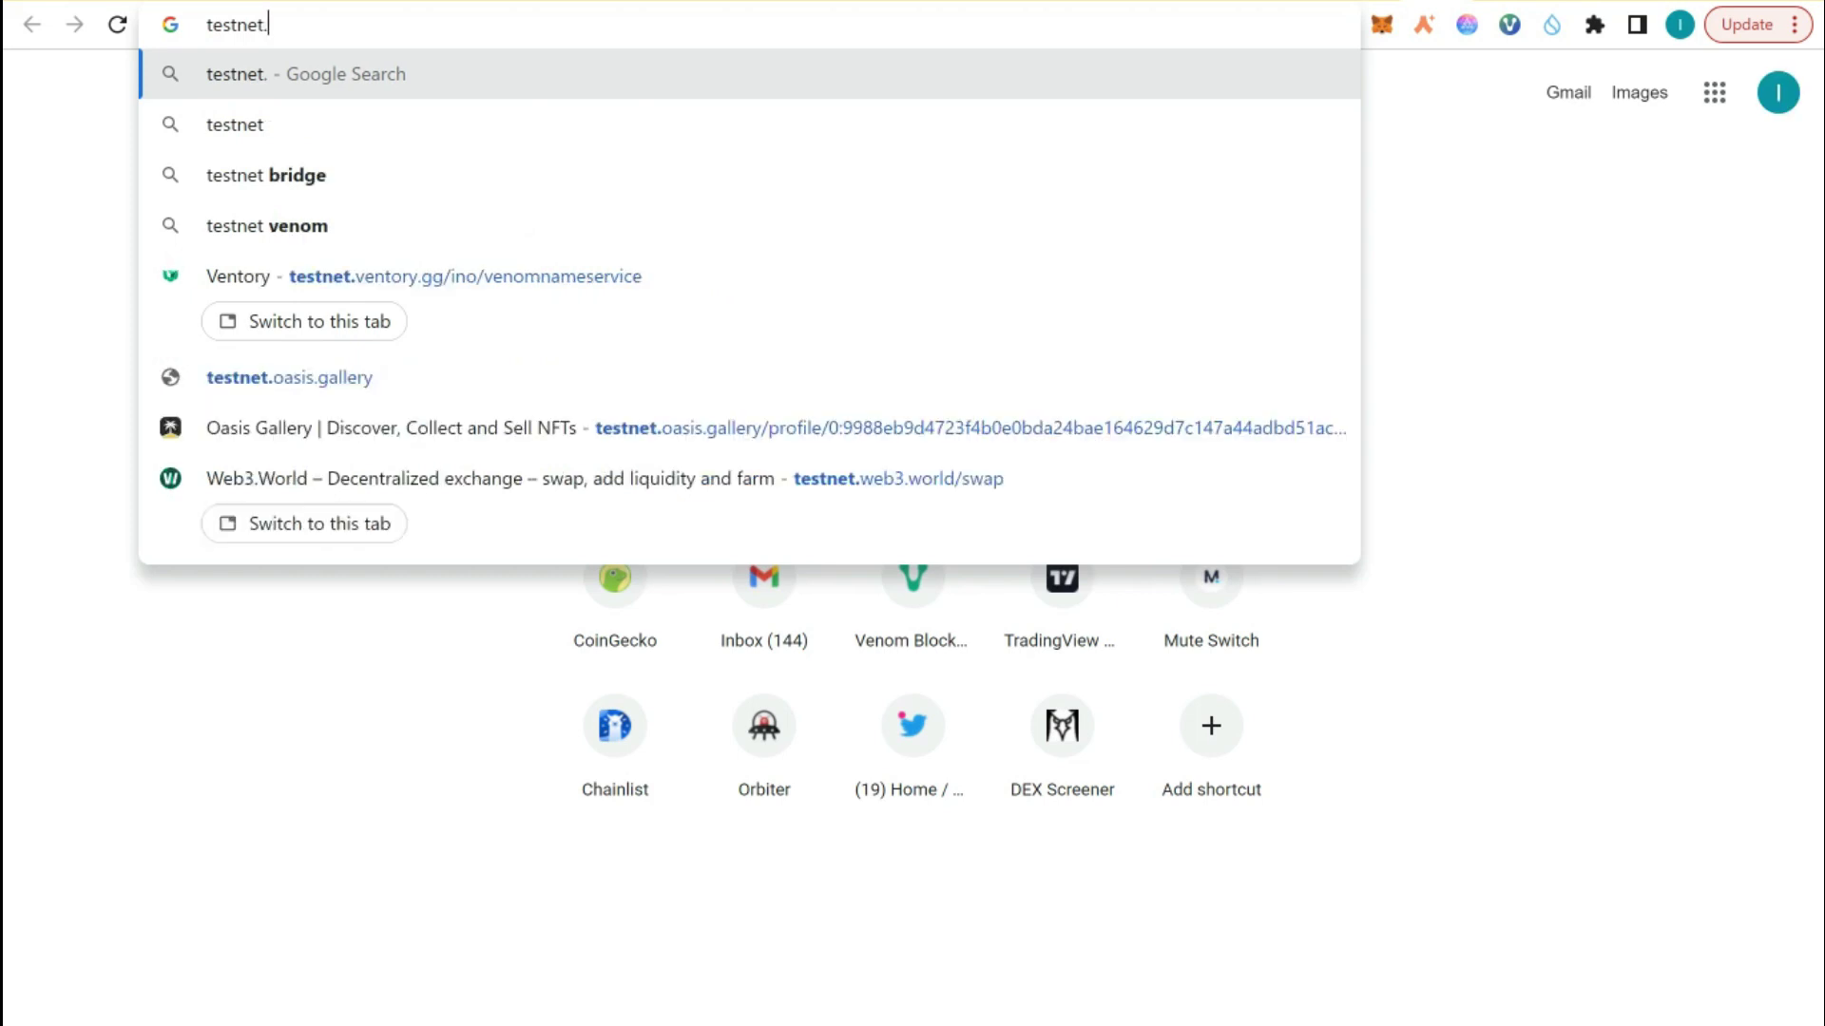
text(web3.world/swap)
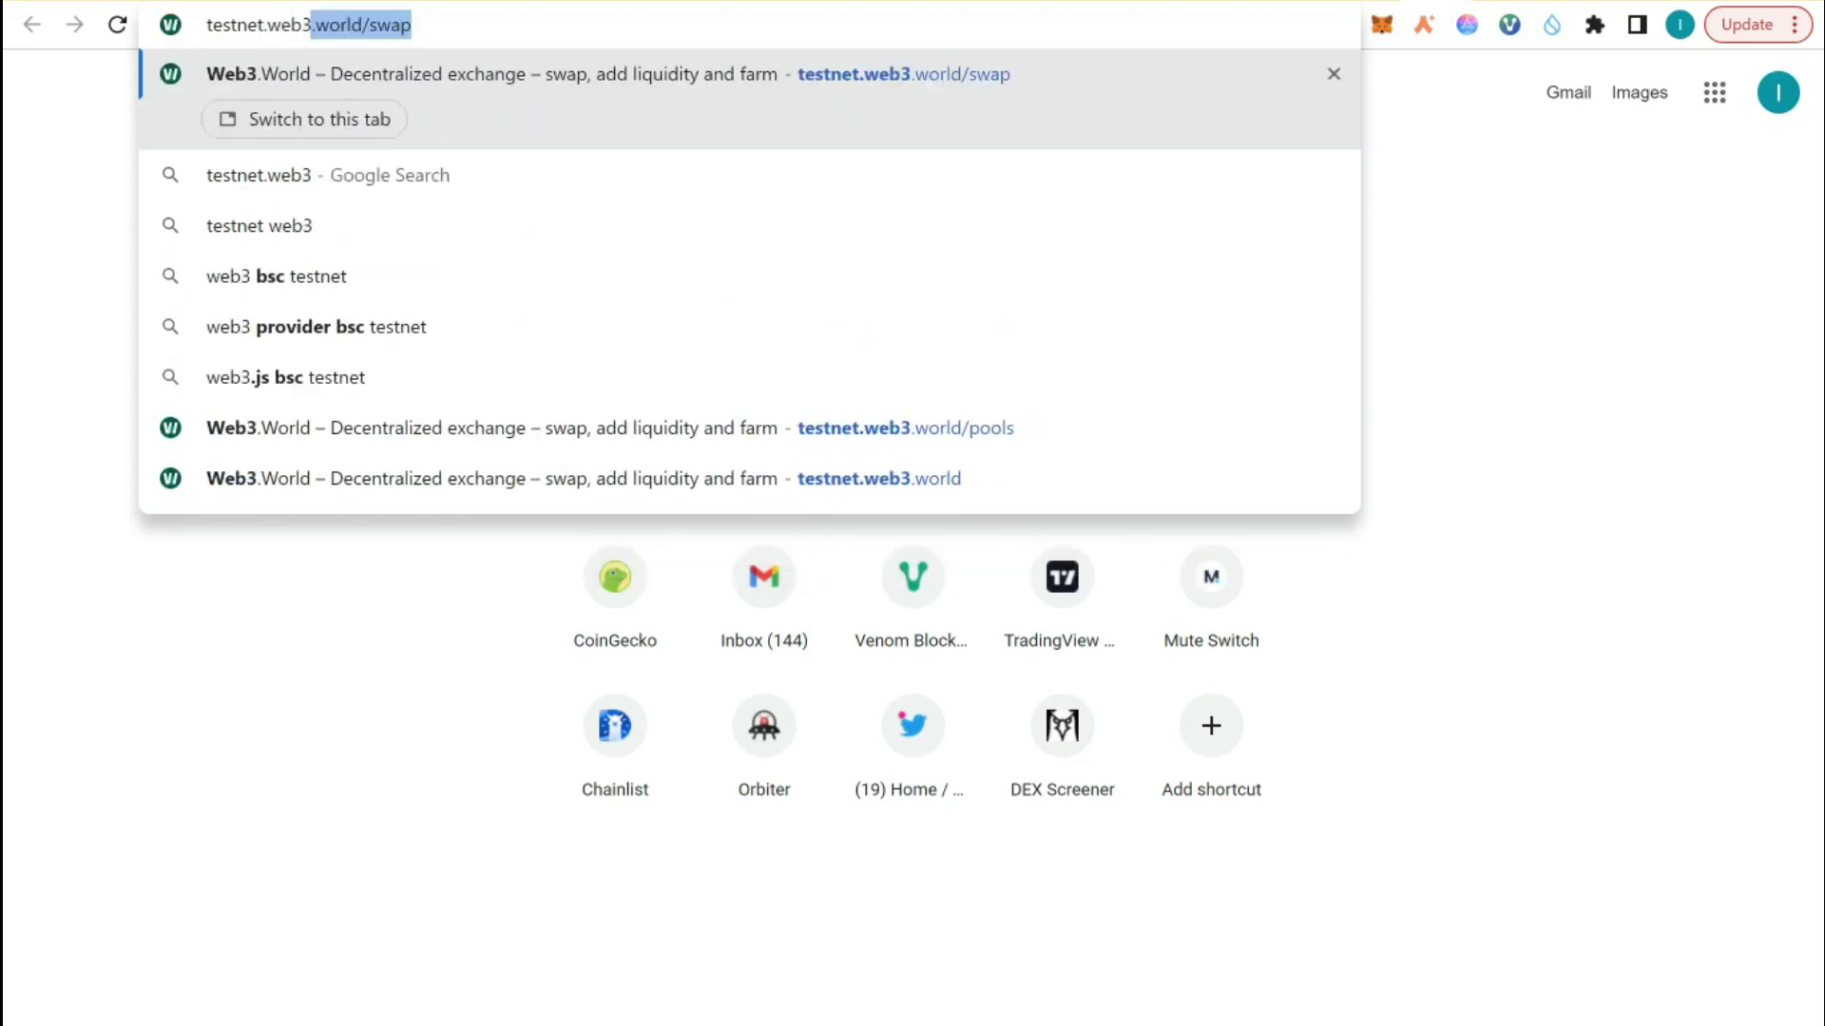
key(Return)
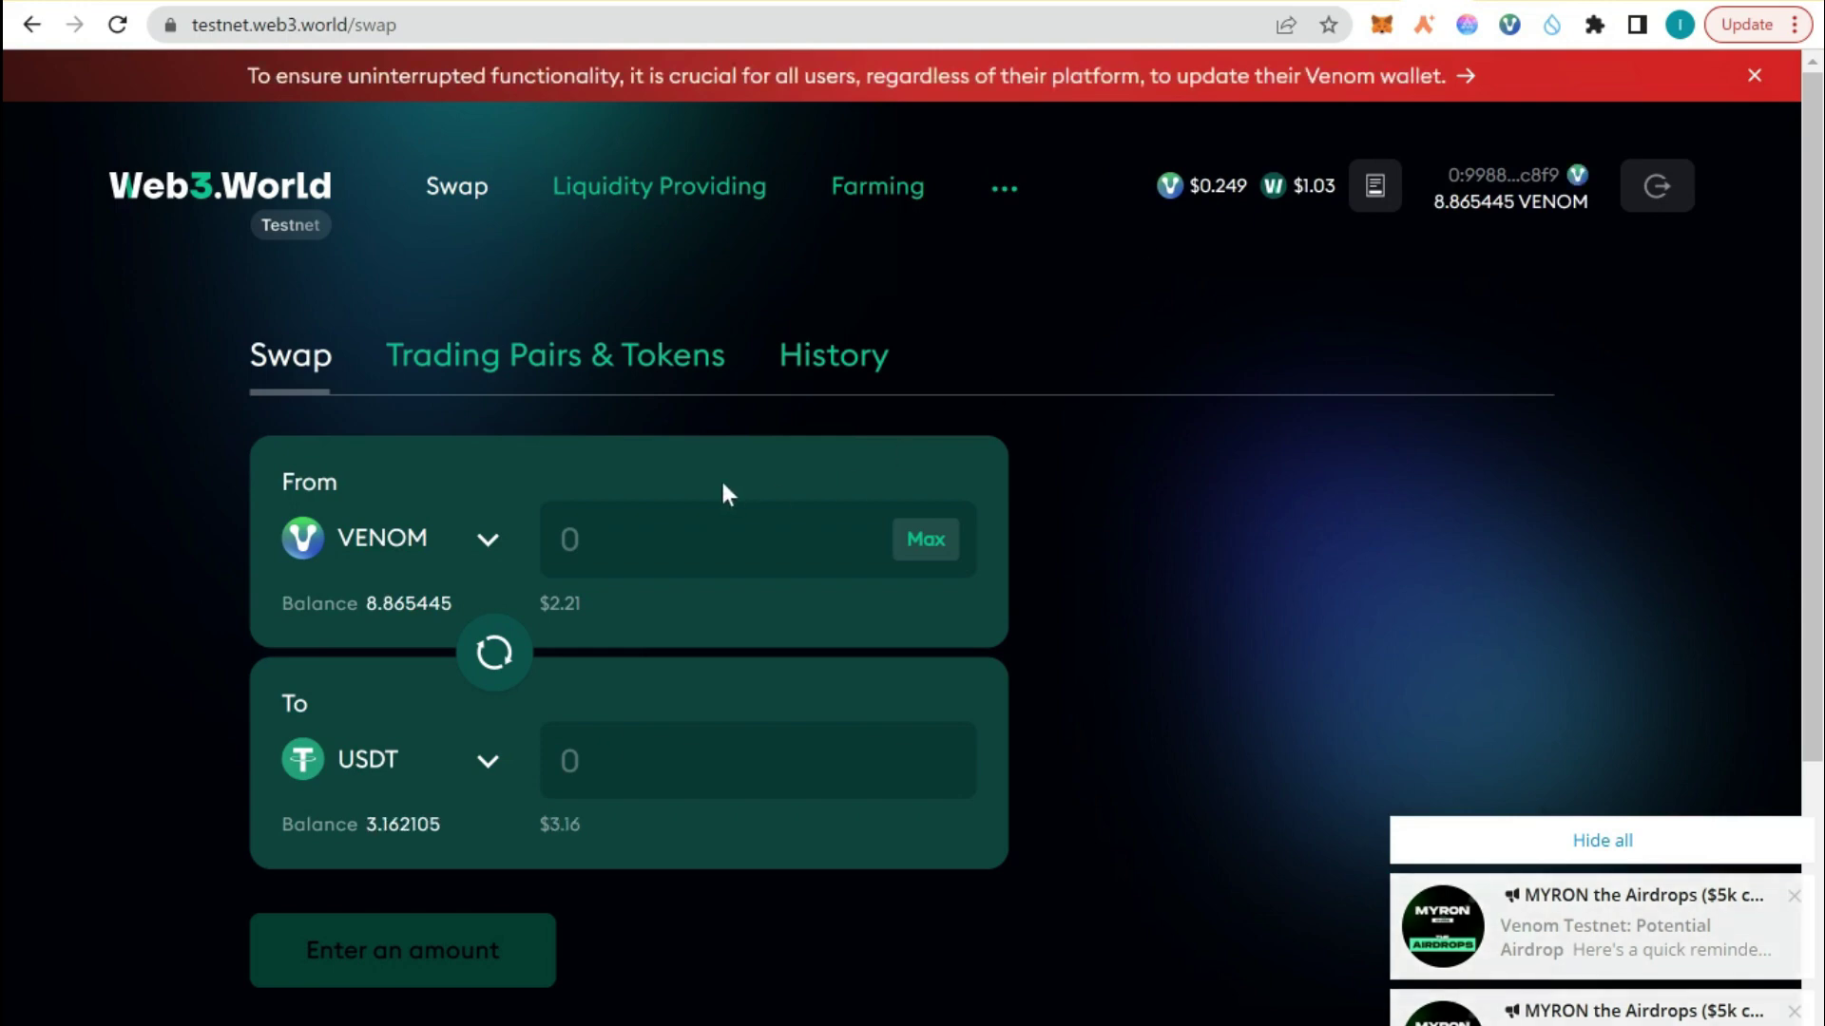
Enter 3 VENOM as the swap amount into USDT and submit the swap.
click(585, 540)
text(5)
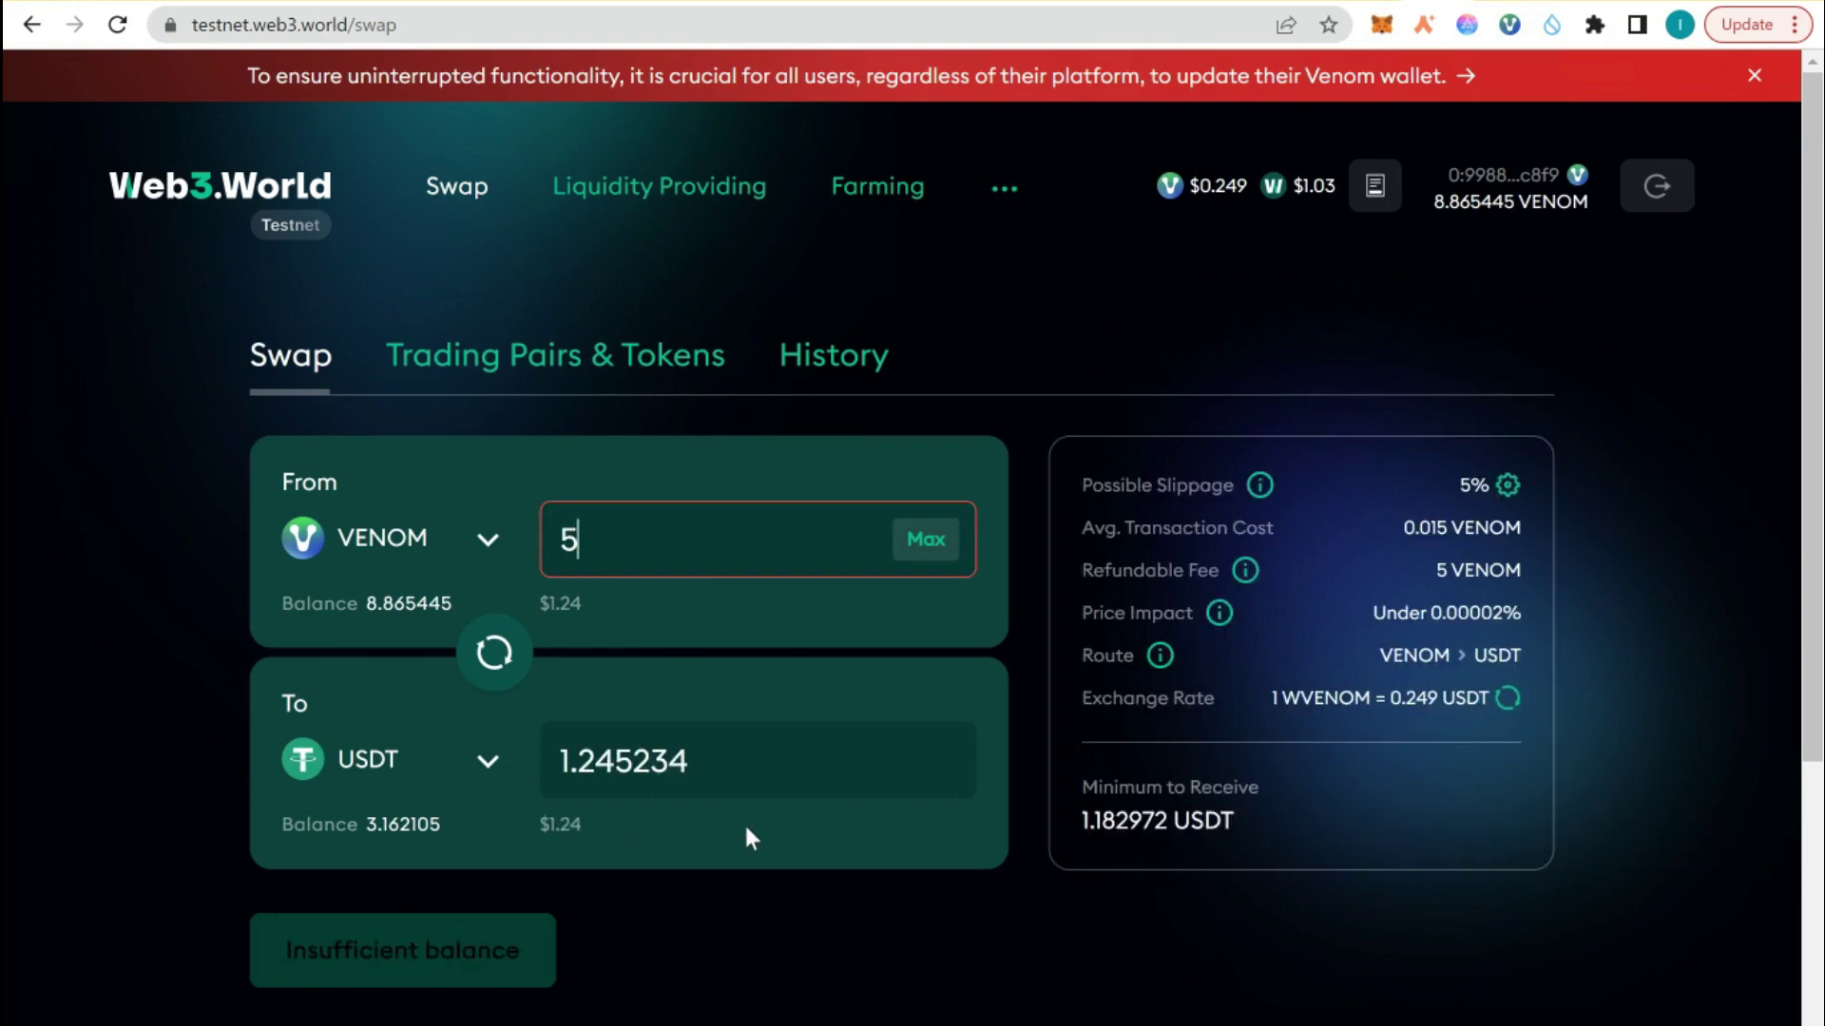
key(BackSpace)
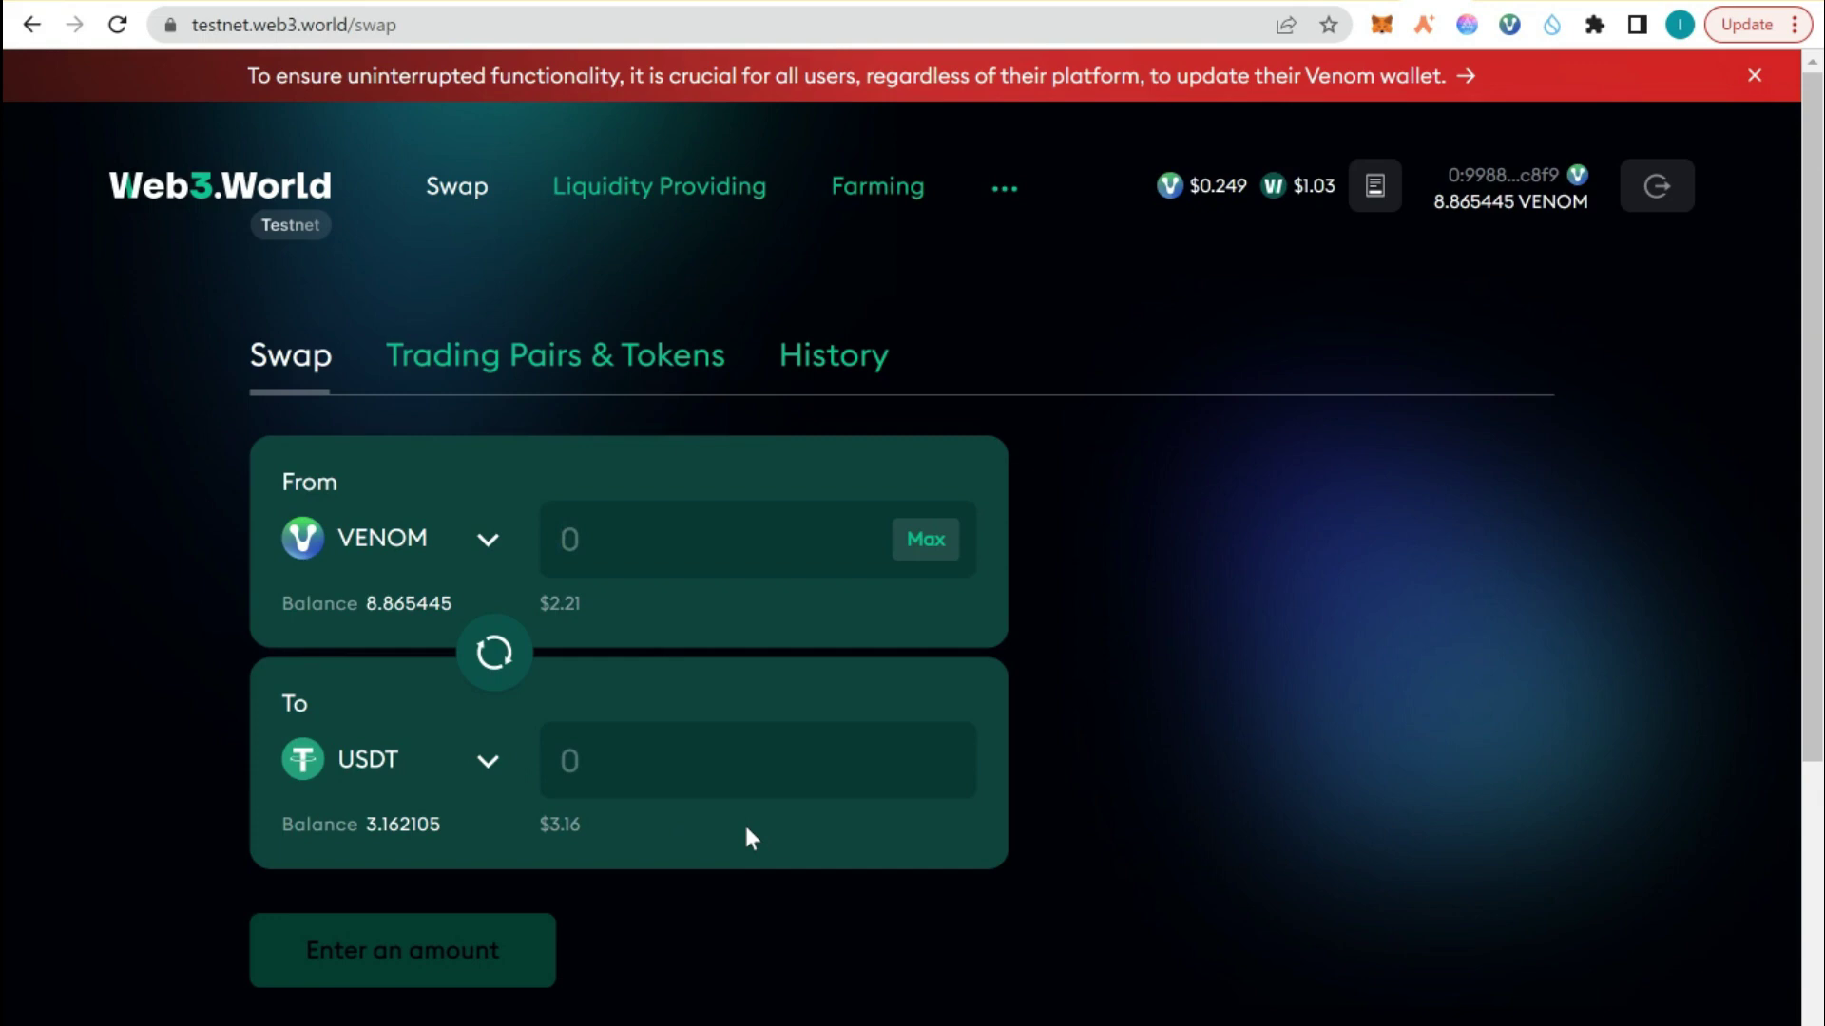
text(7)
key(BackSpace)
text(5)
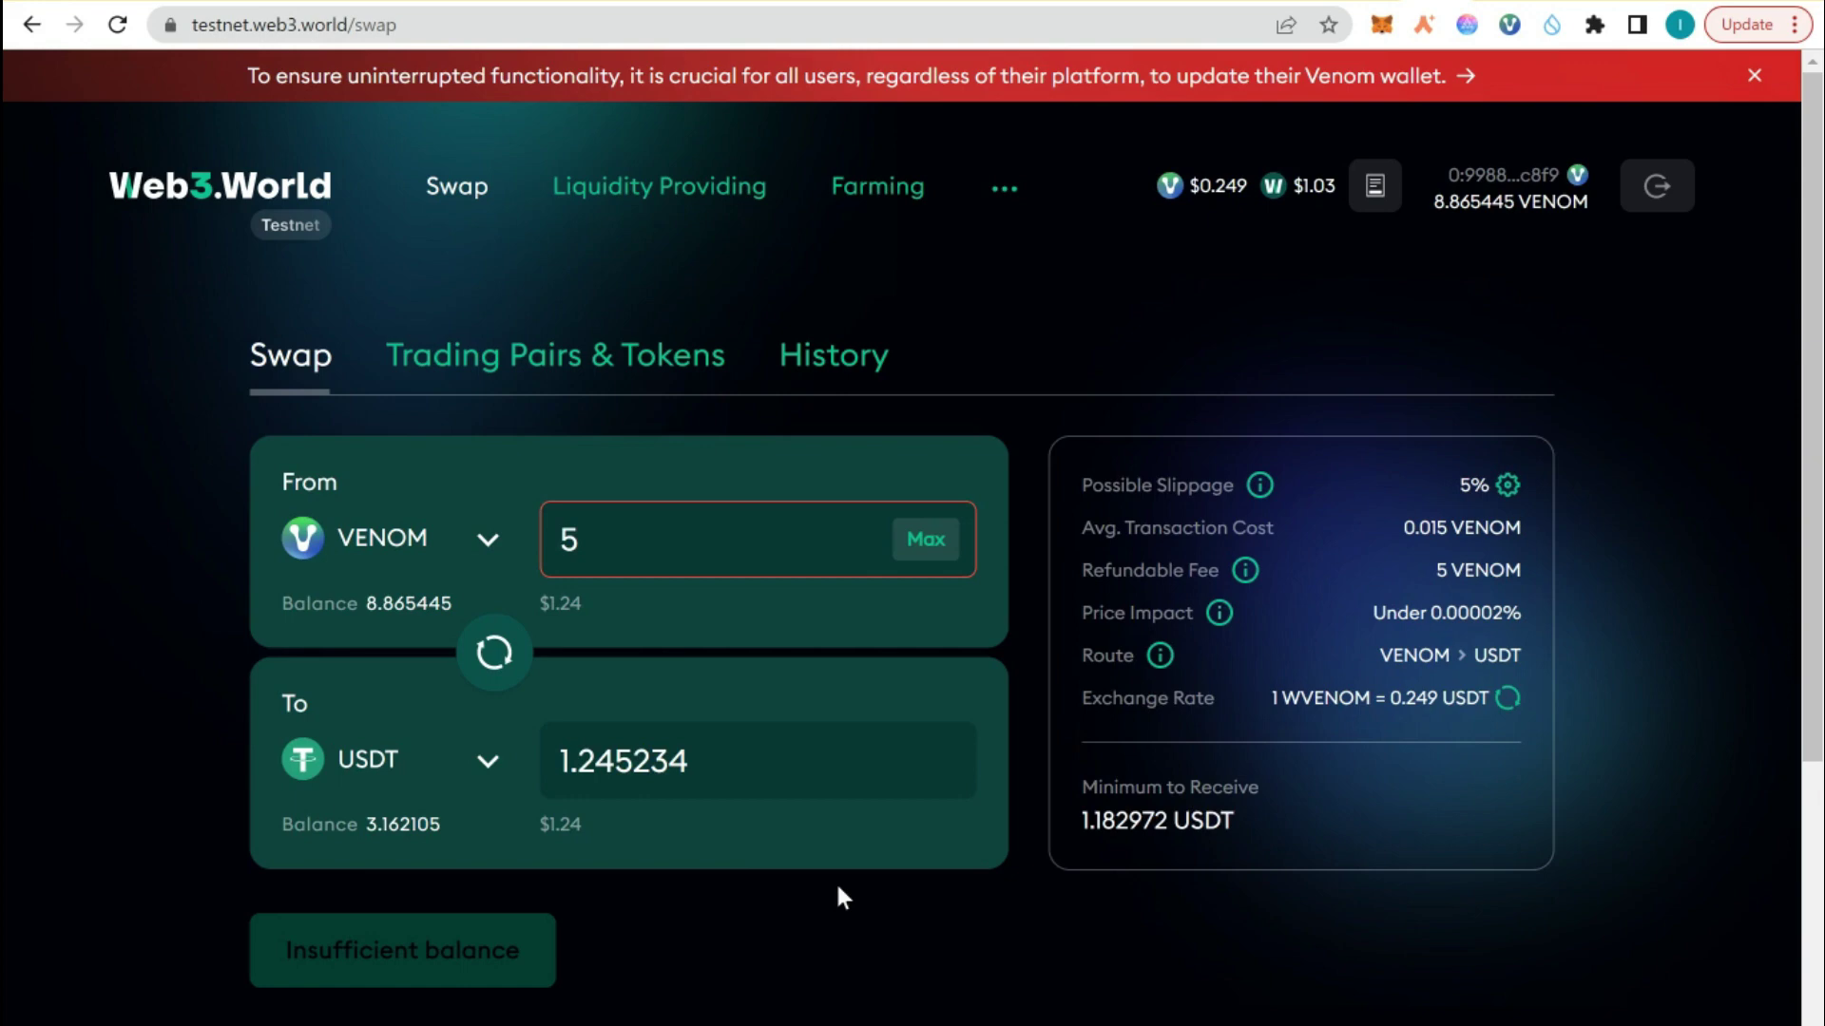
scroll(837, 888, down, 2)
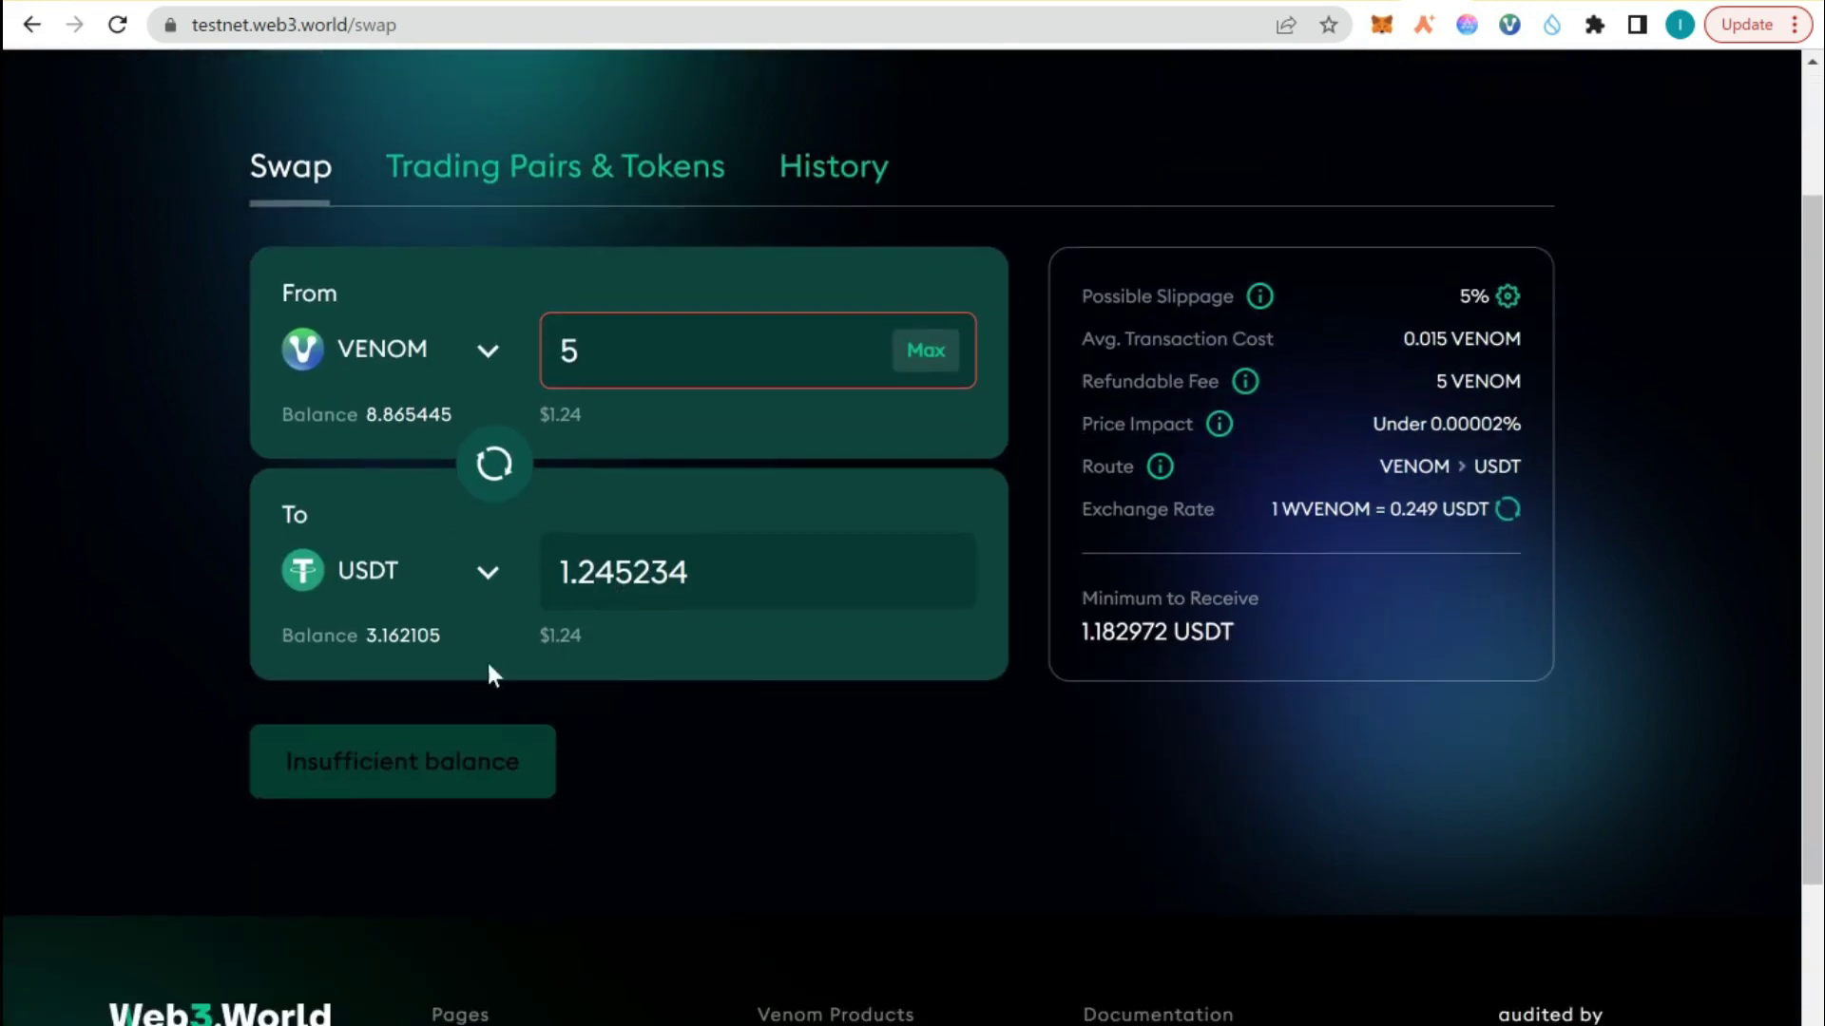
click(934, 361)
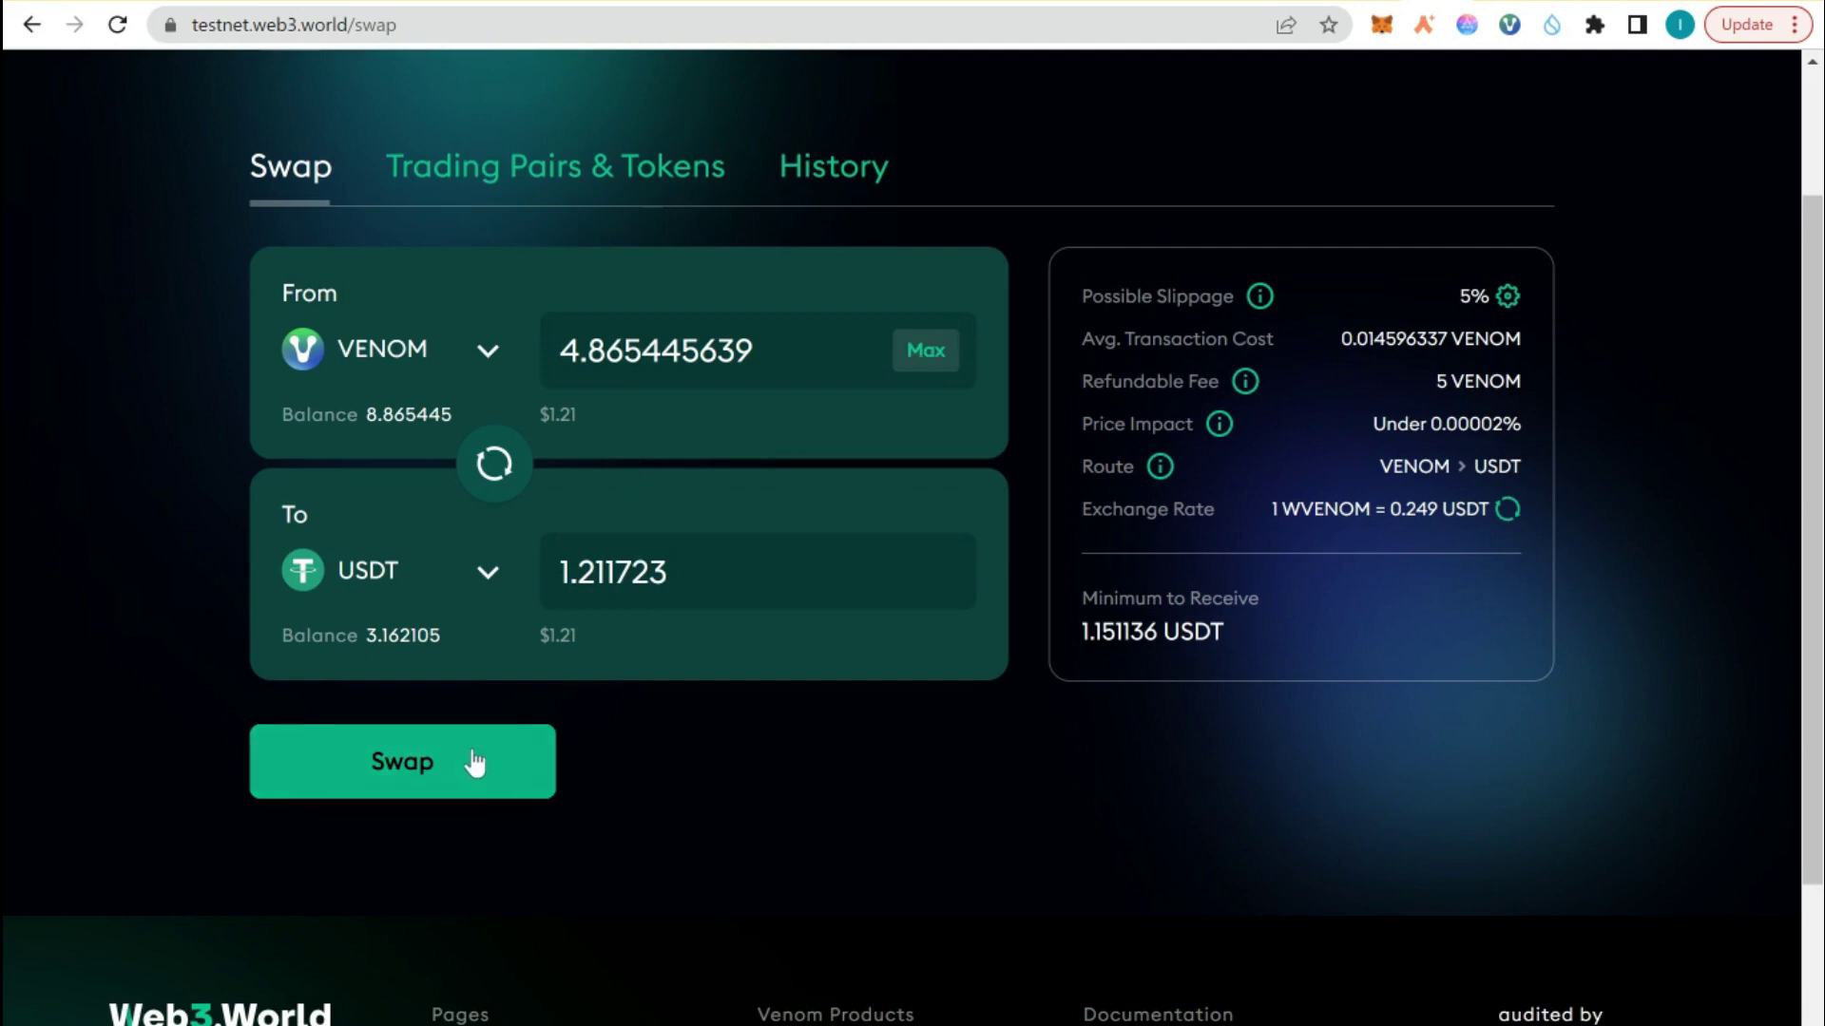
double_click(611, 354)
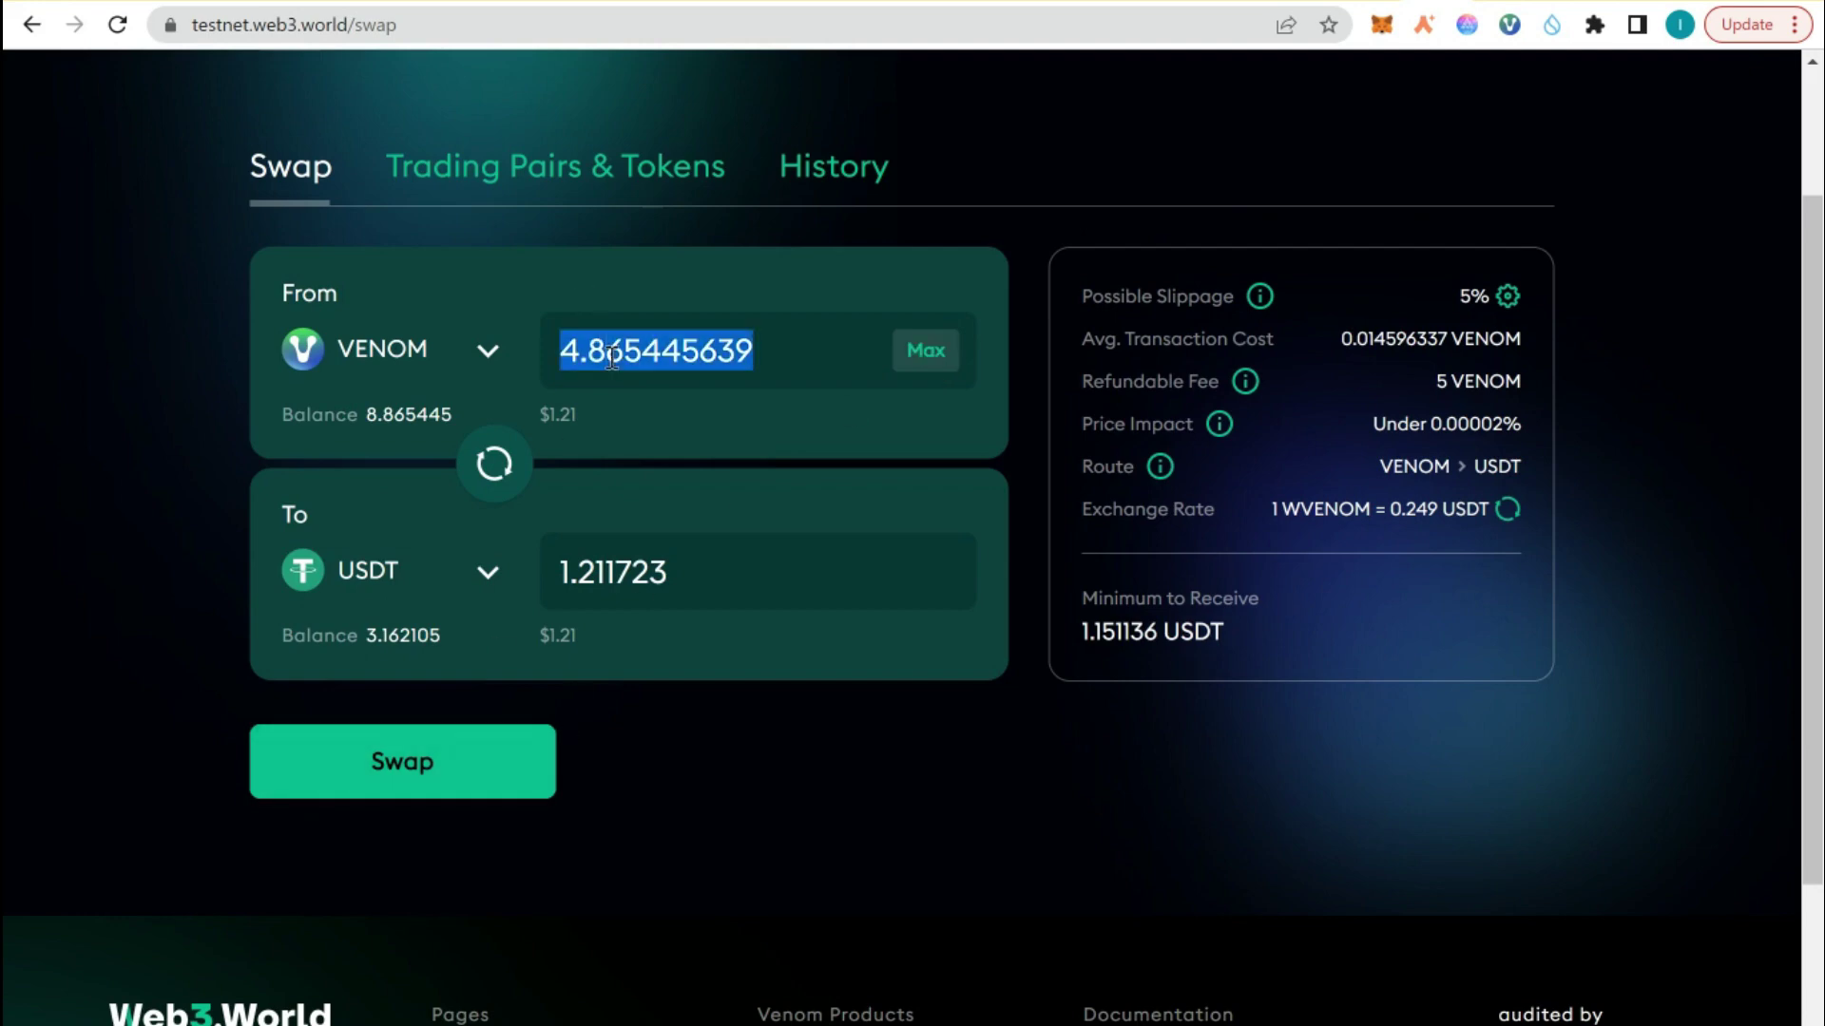
text(3)
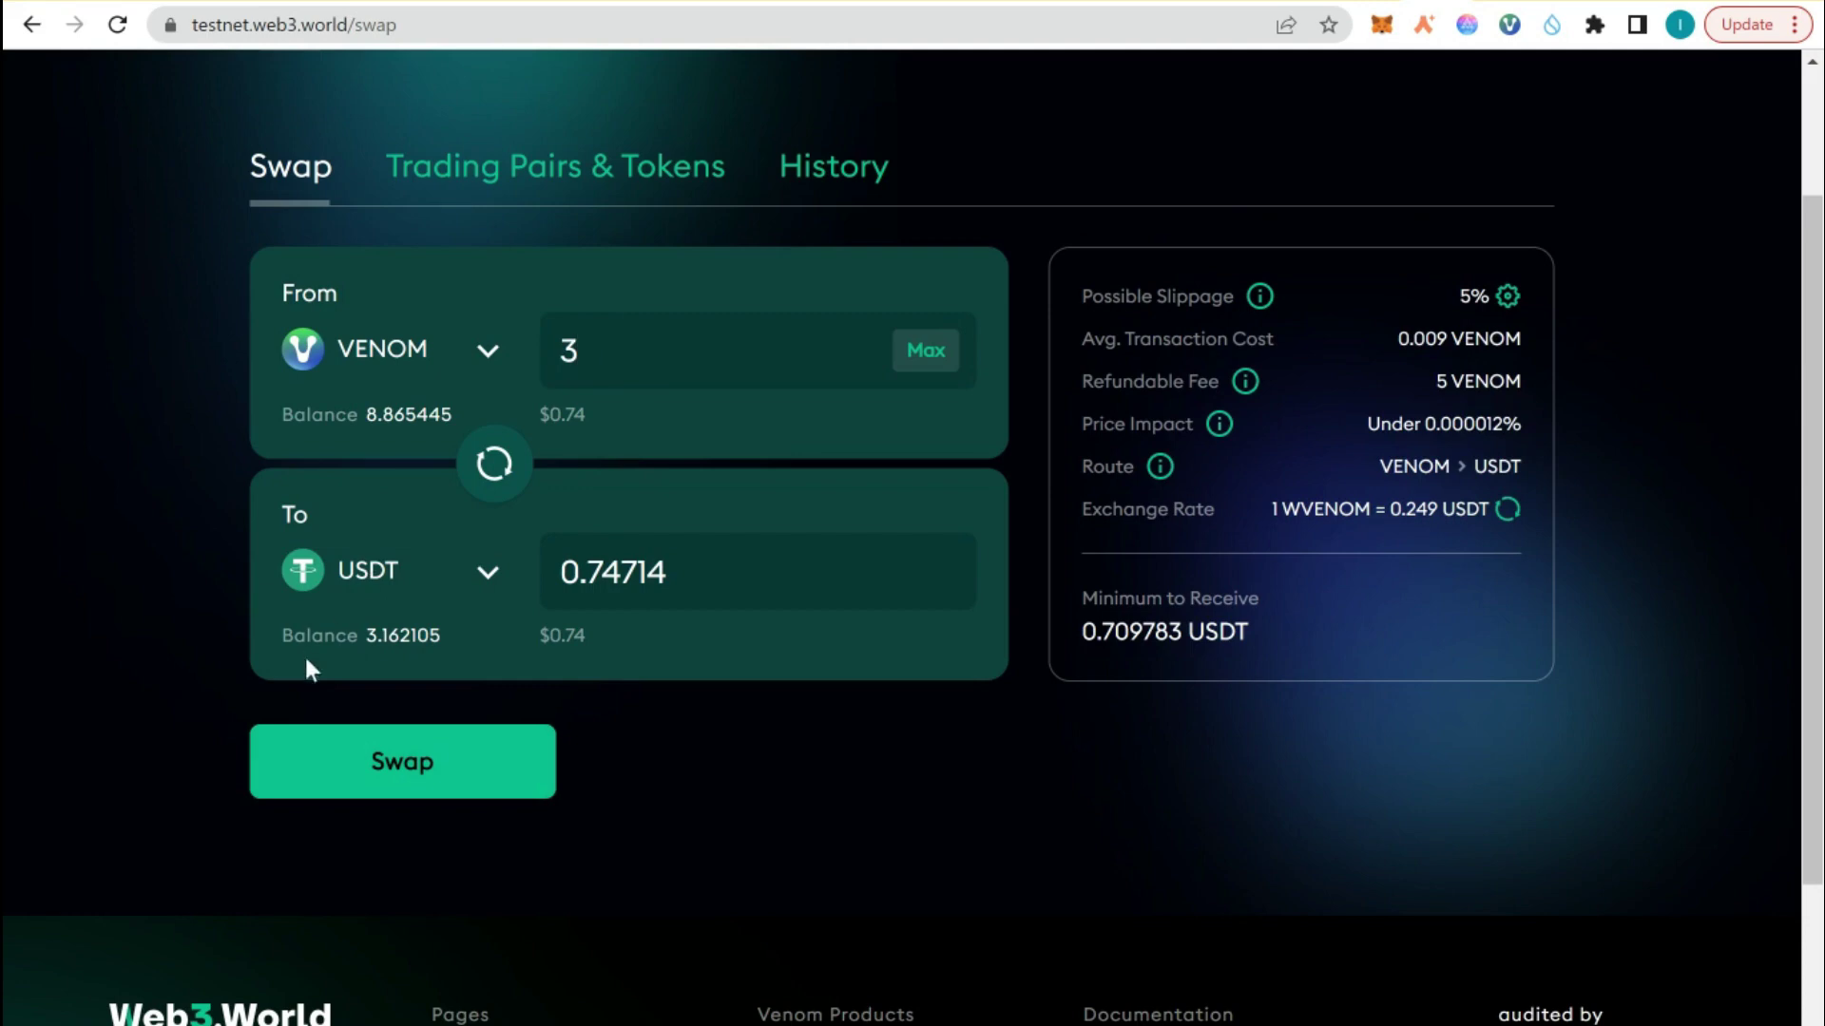
click(398, 763)
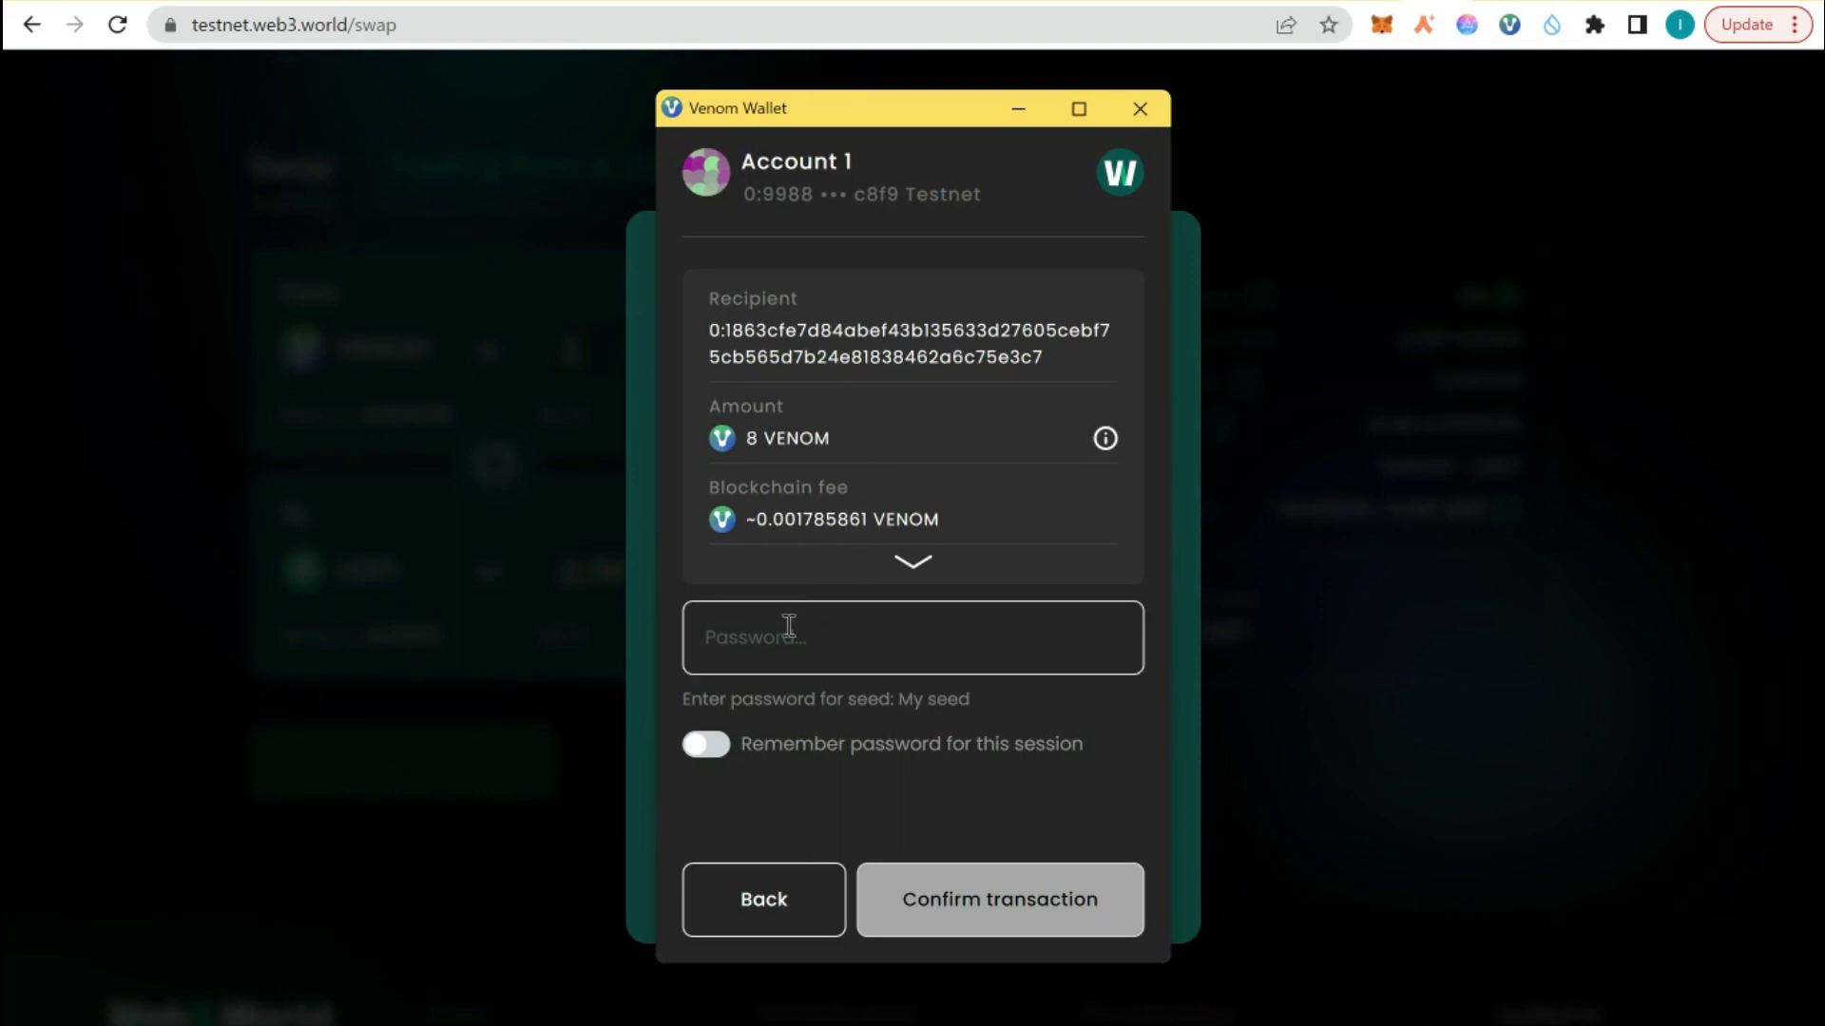
Enter the wallet password with 'Remember password for this session' on and confirm the transaction.
click(788, 640)
click(705, 752)
click(798, 652)
text(••••••••••)
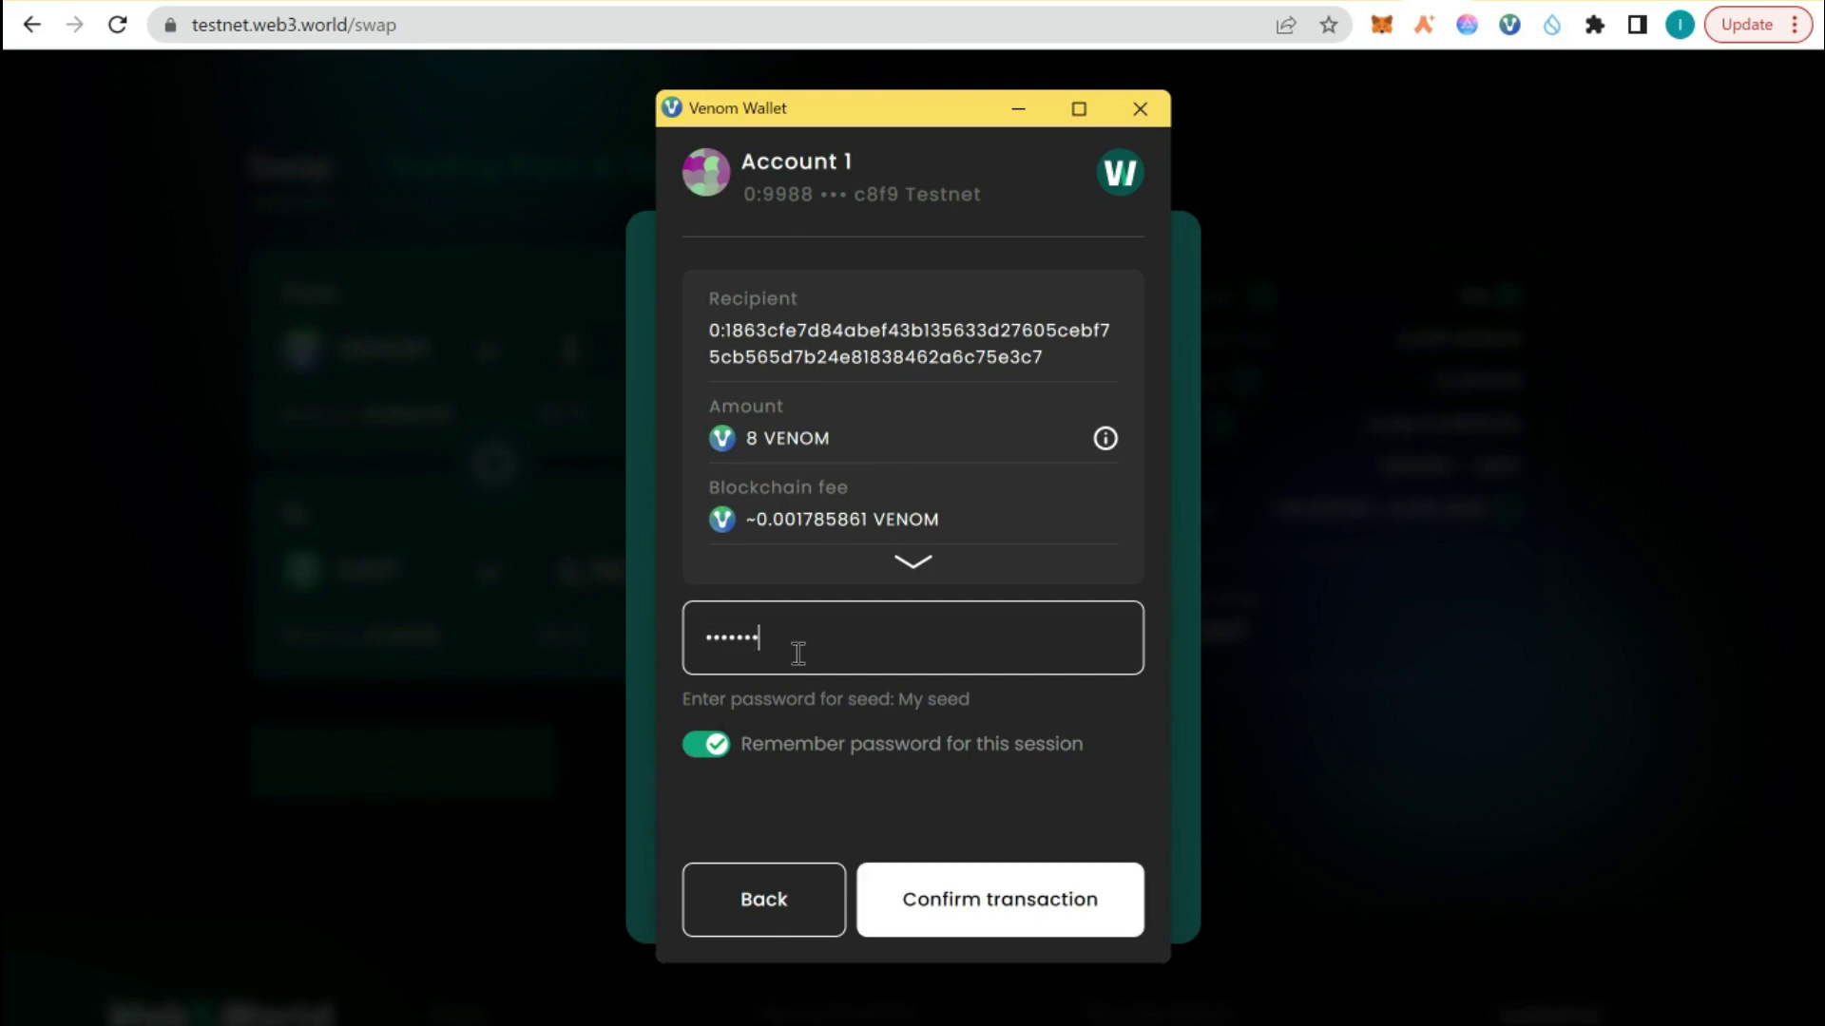
click(969, 924)
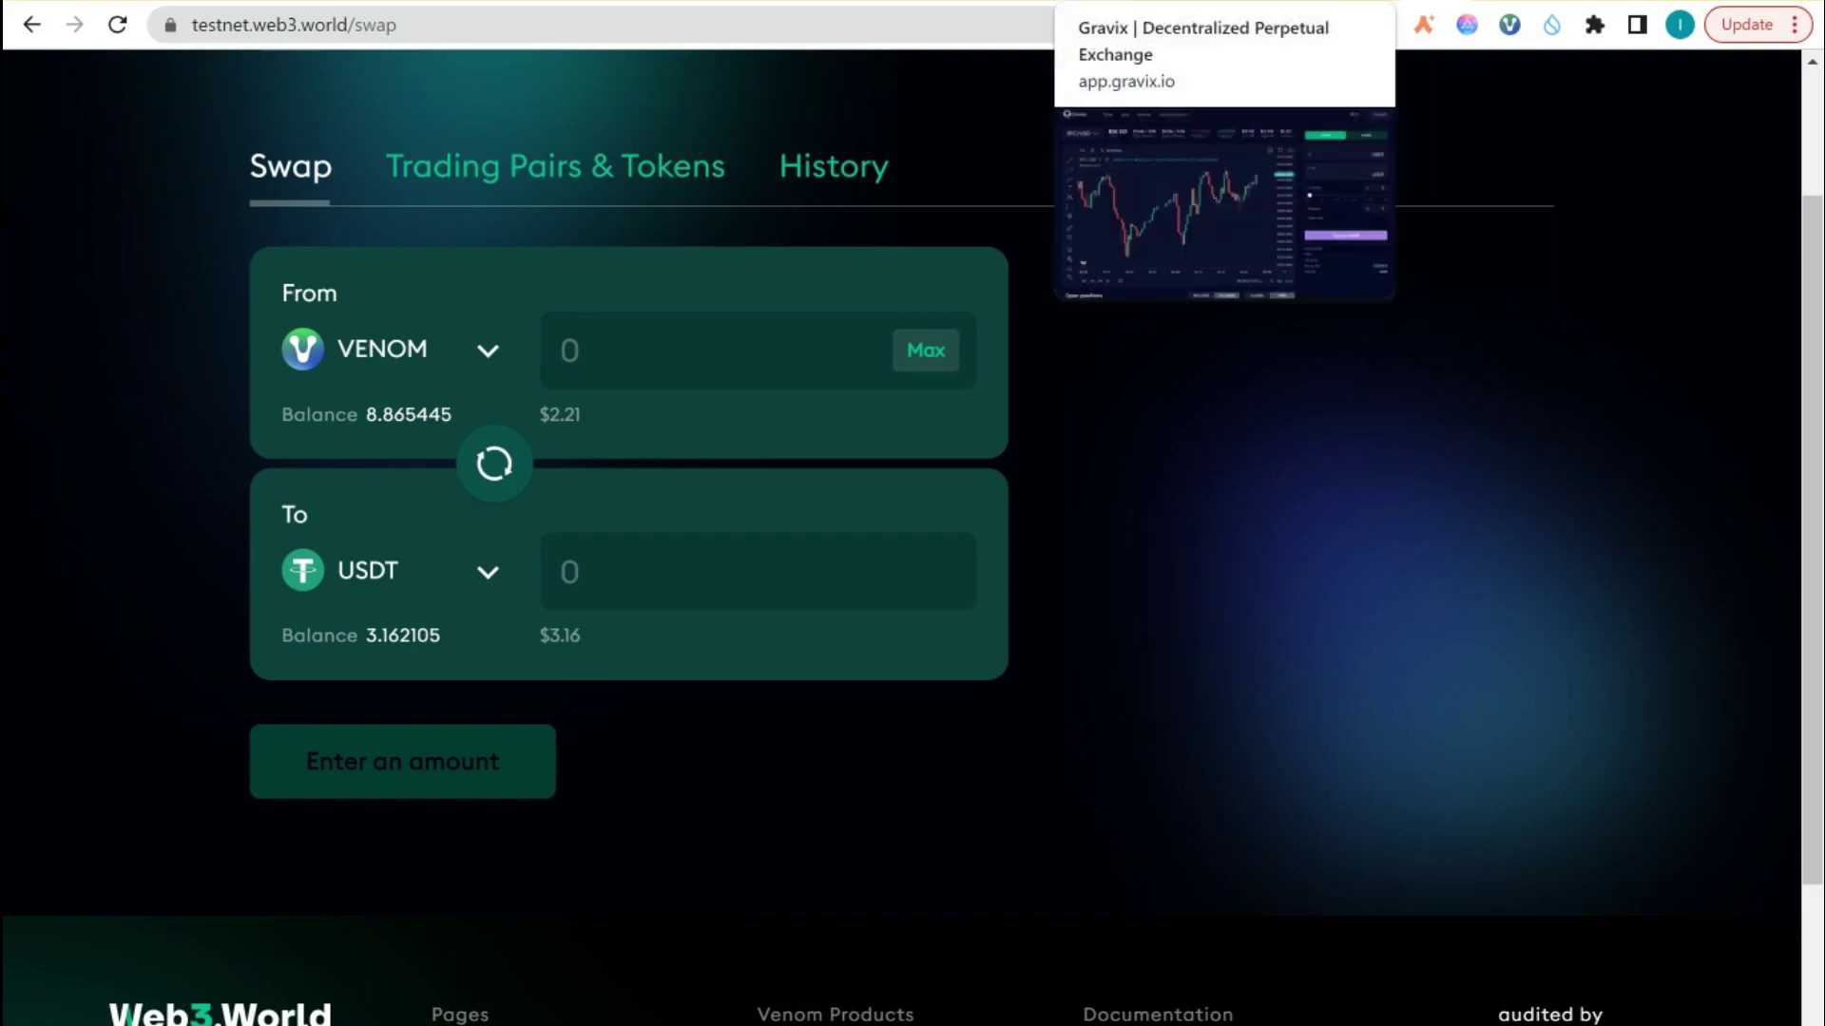
Return from Web3.World to the Gravix trading app at app.gravix.io.
click(1074, 2)
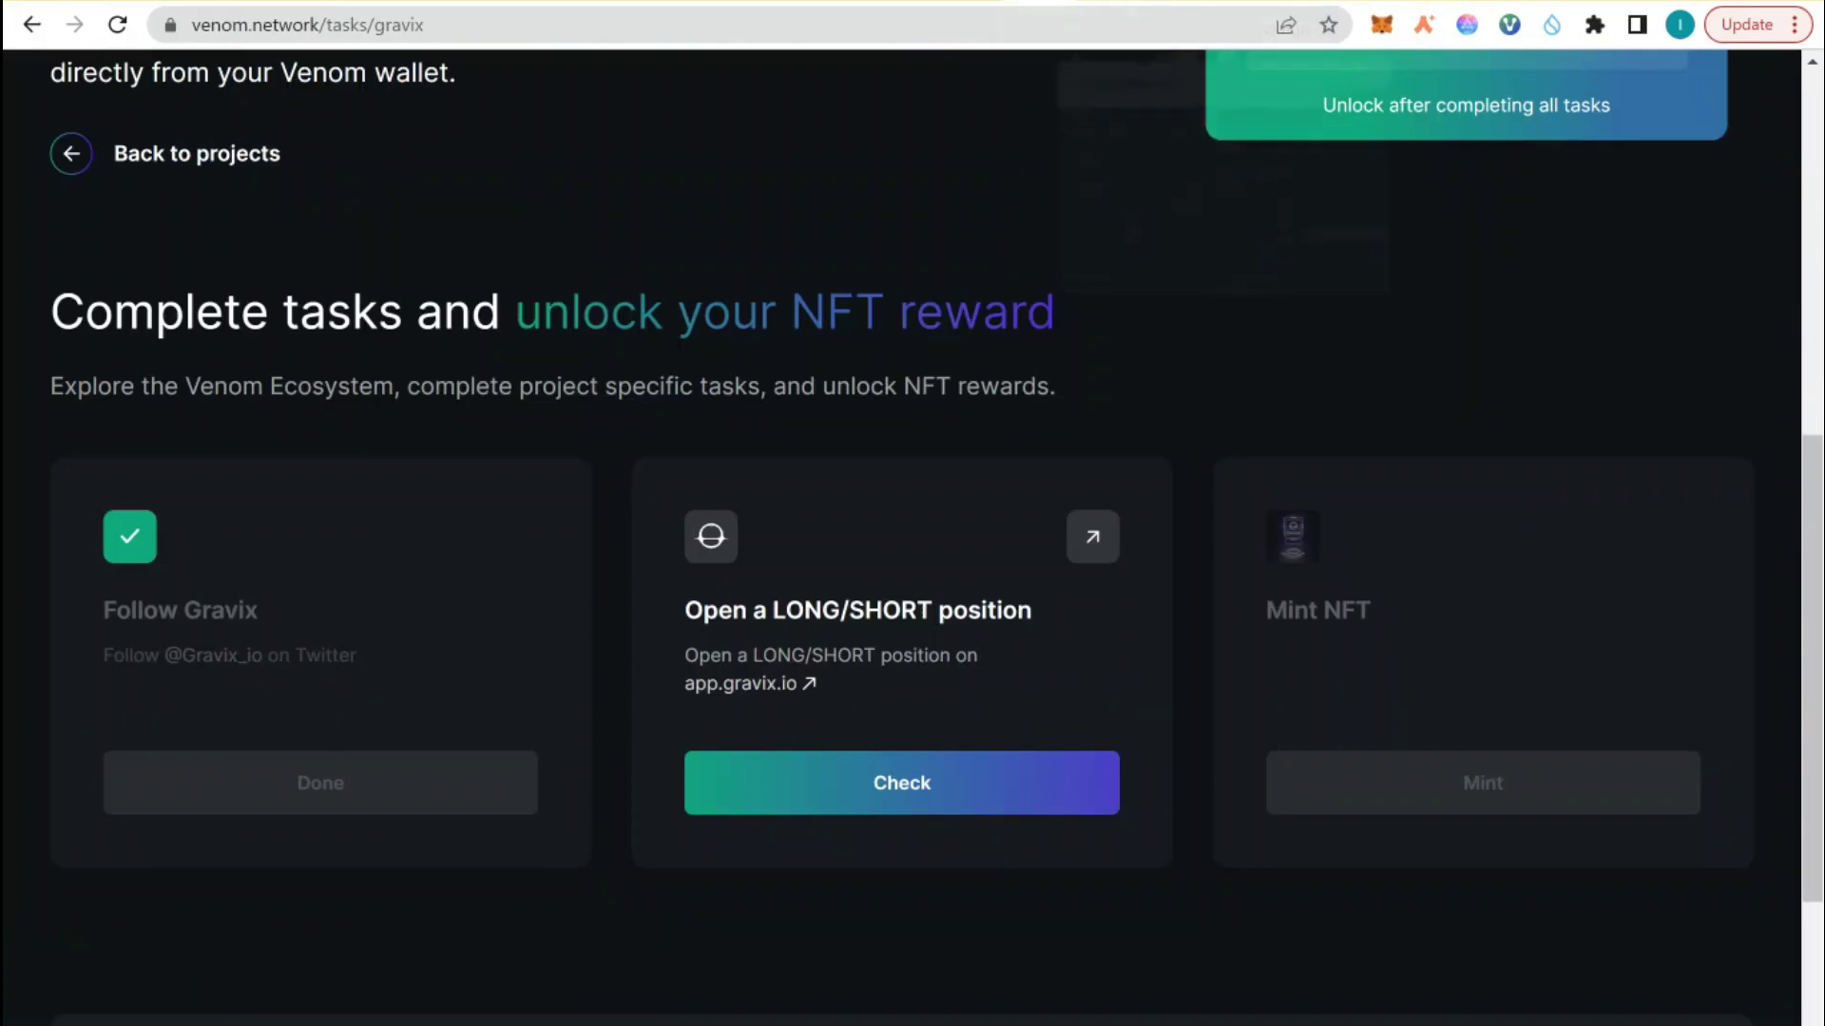
click(1121, 2)
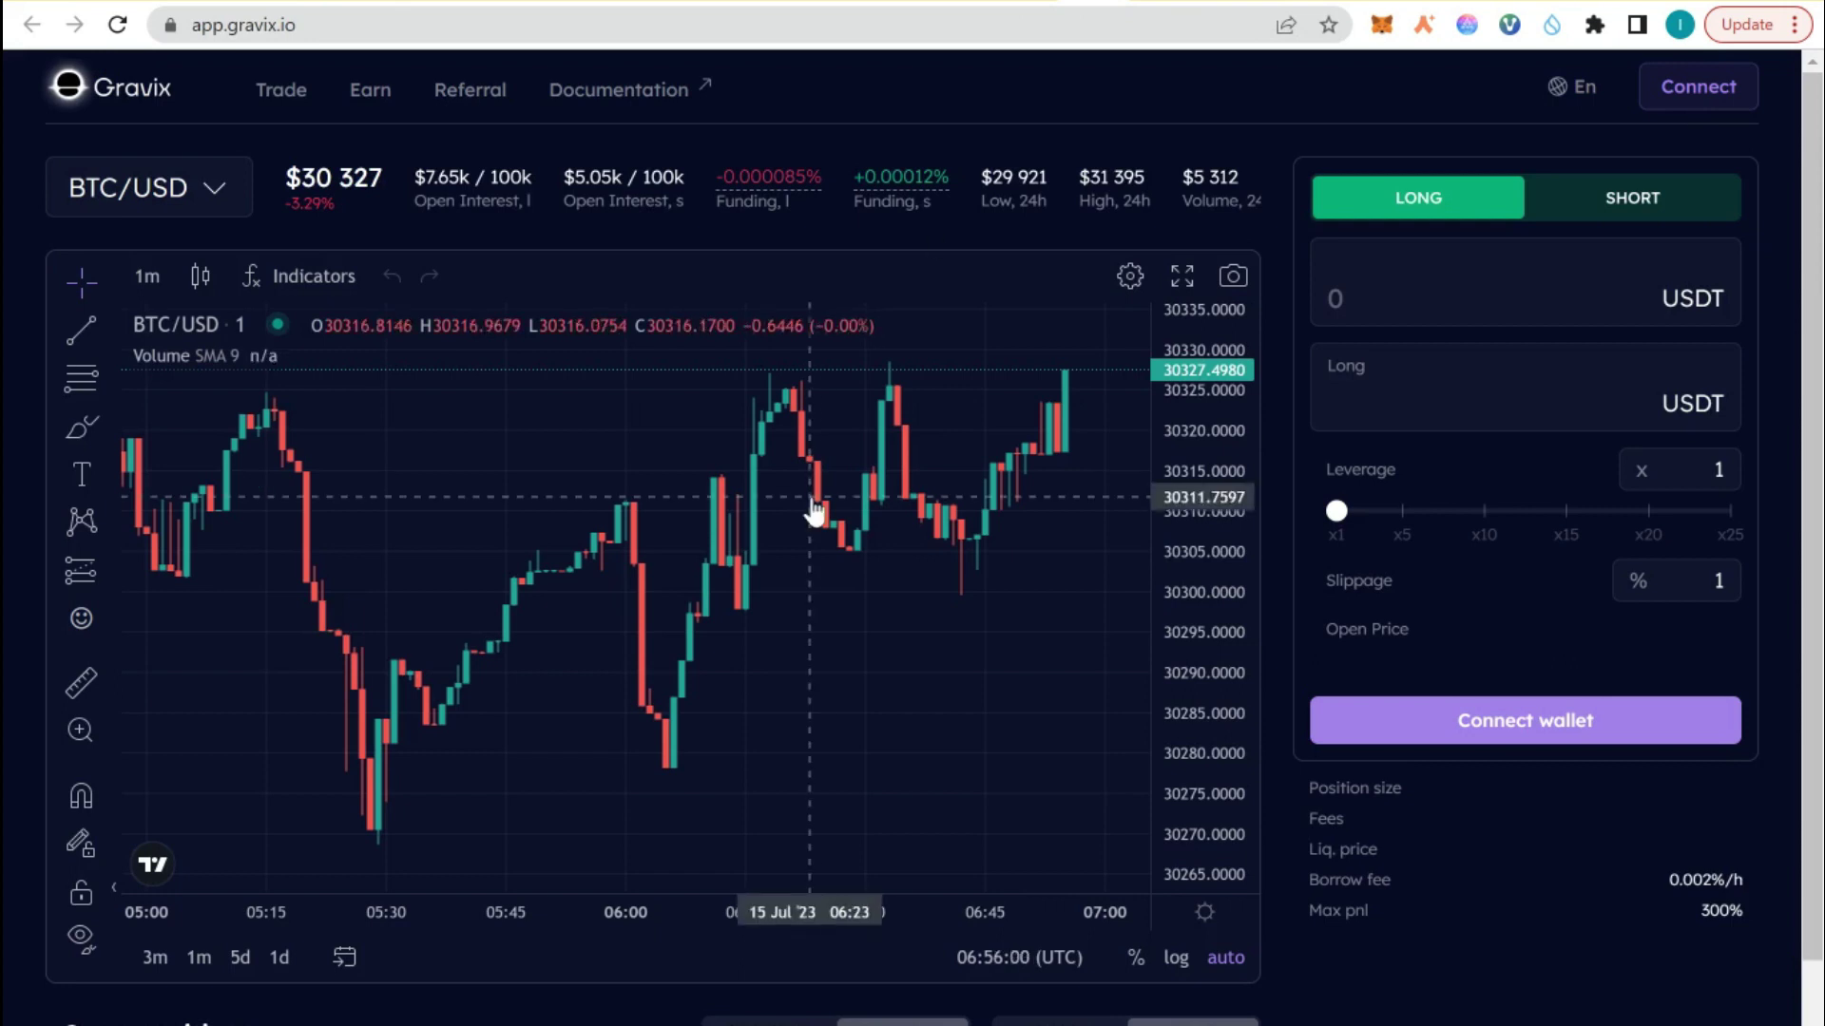
Connect the Venom Chrome Extension wallet to Gravix, keeping the BTC/USD order side on Long.
click(1645, 207)
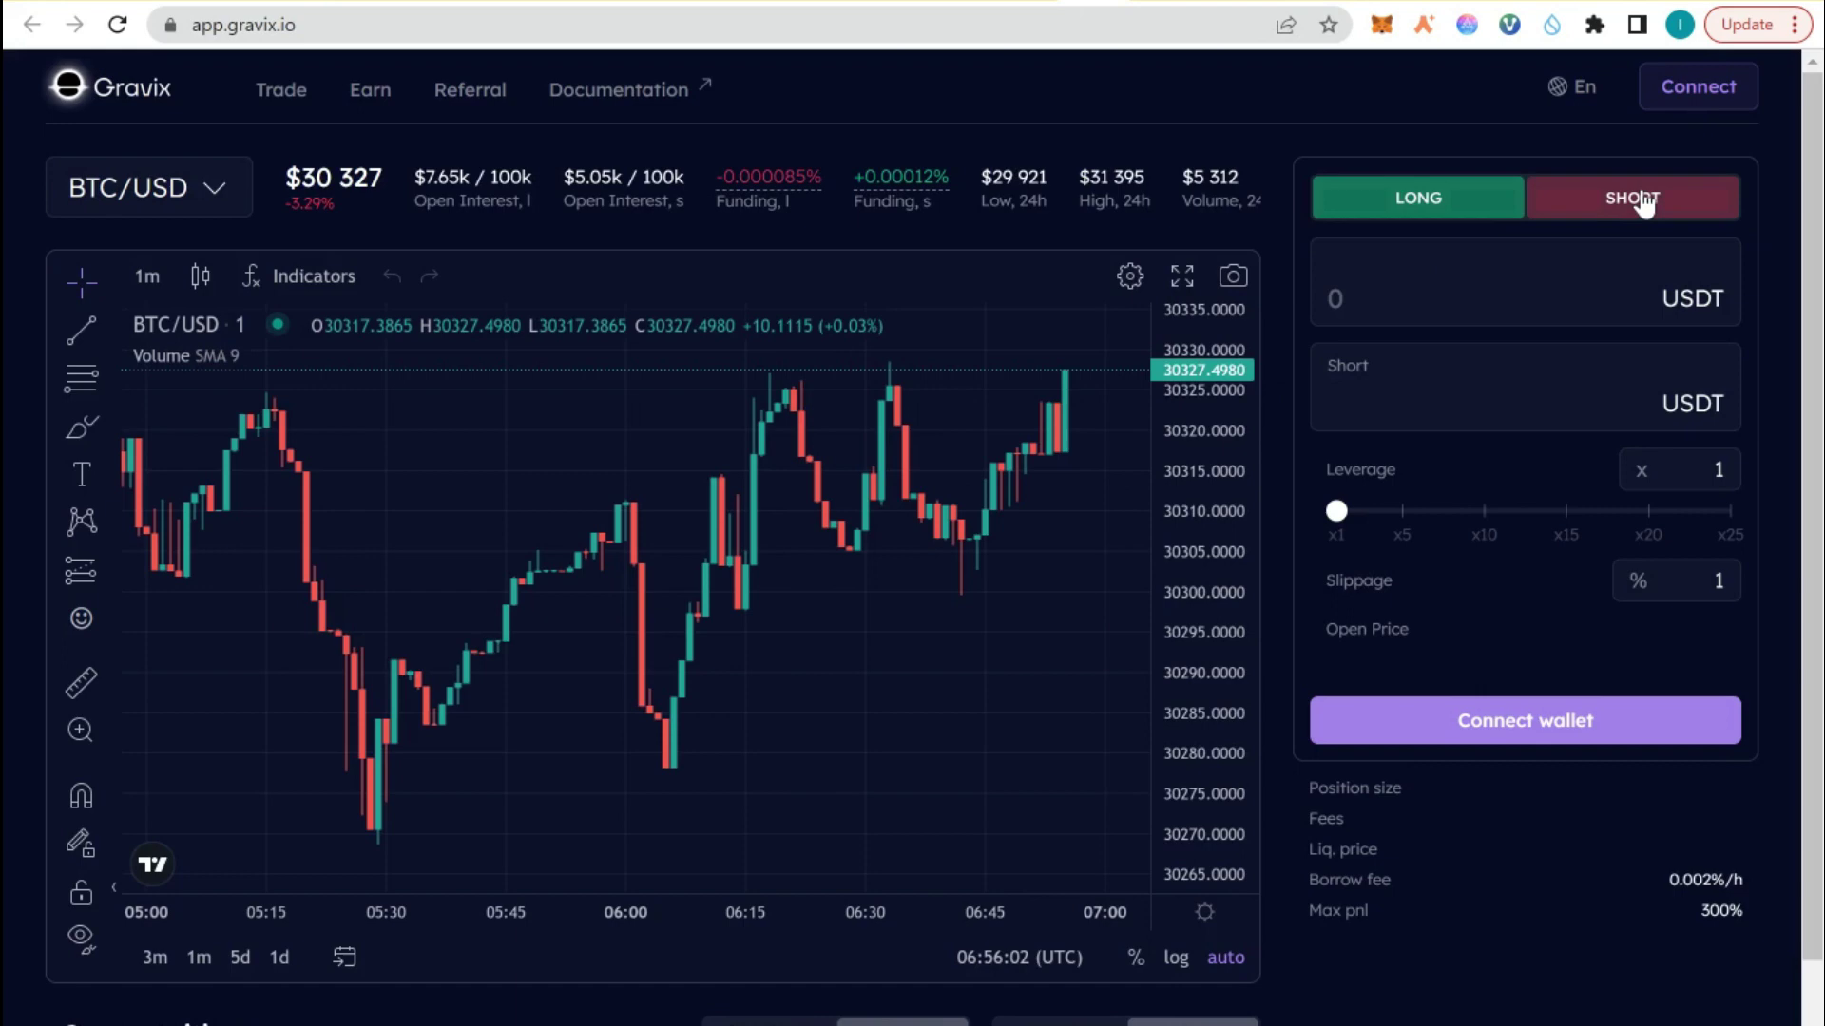
click(1472, 213)
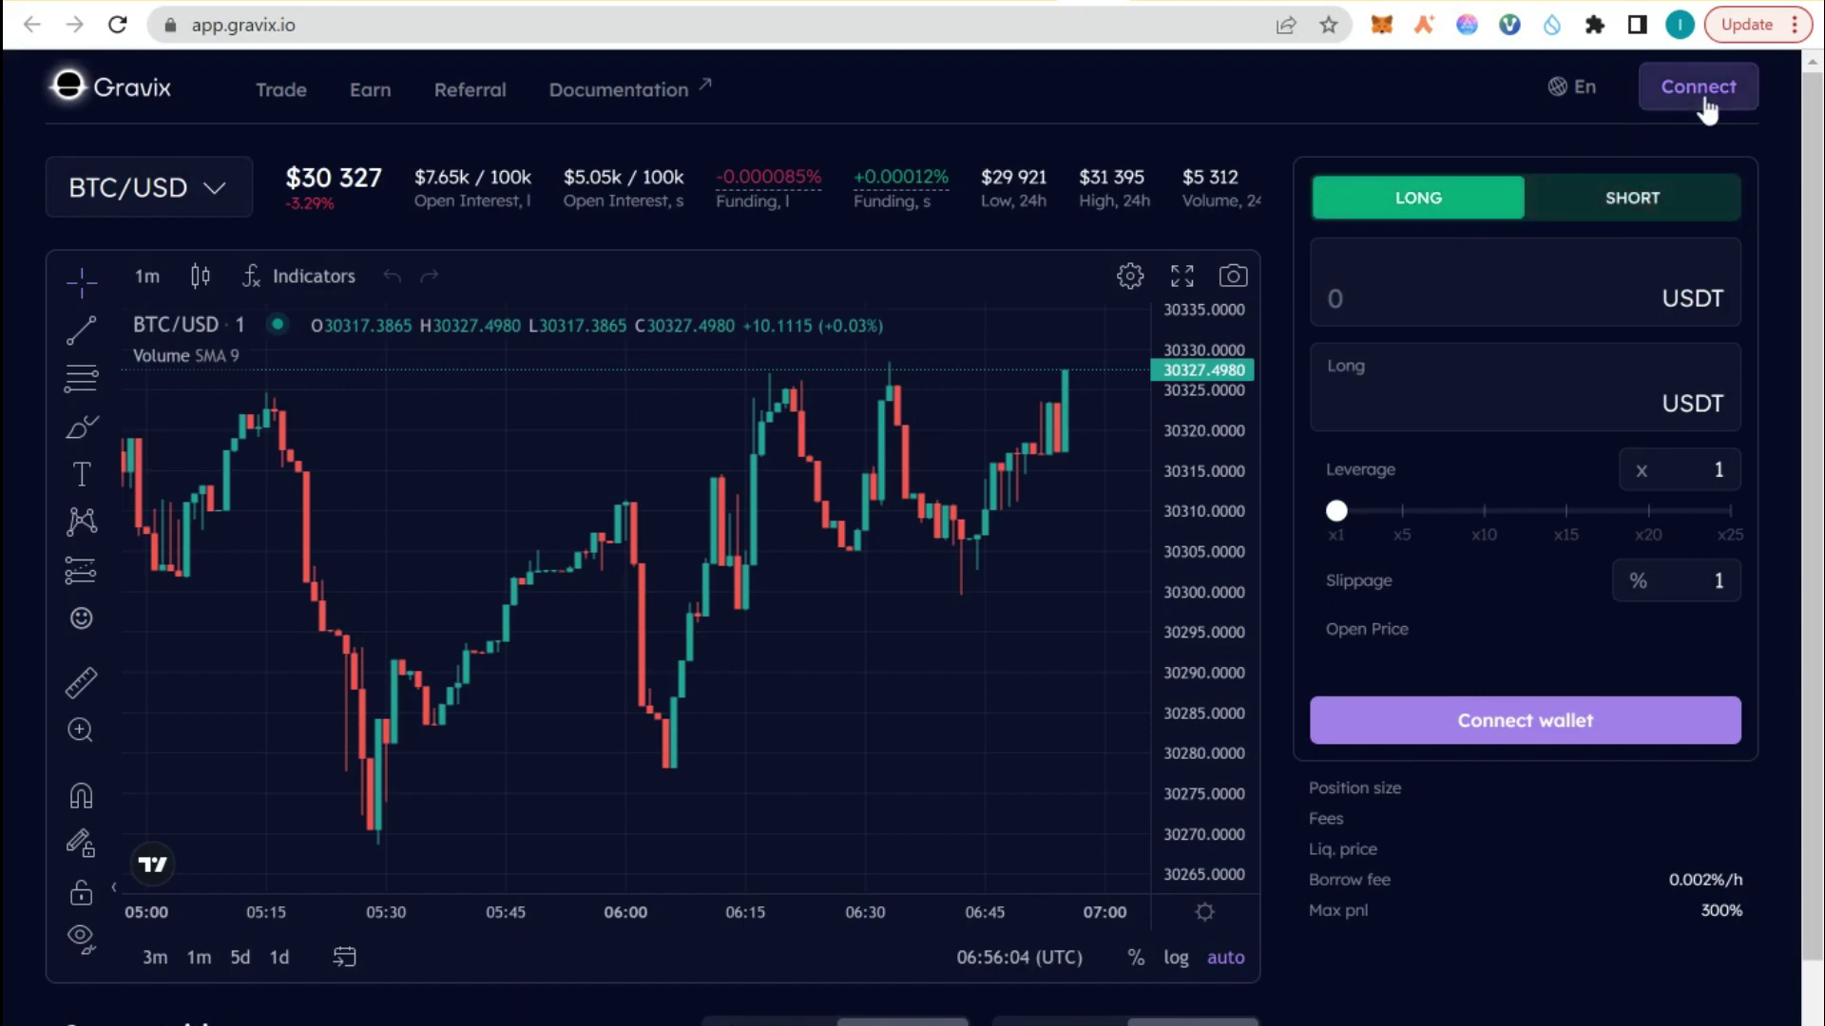
click(1701, 92)
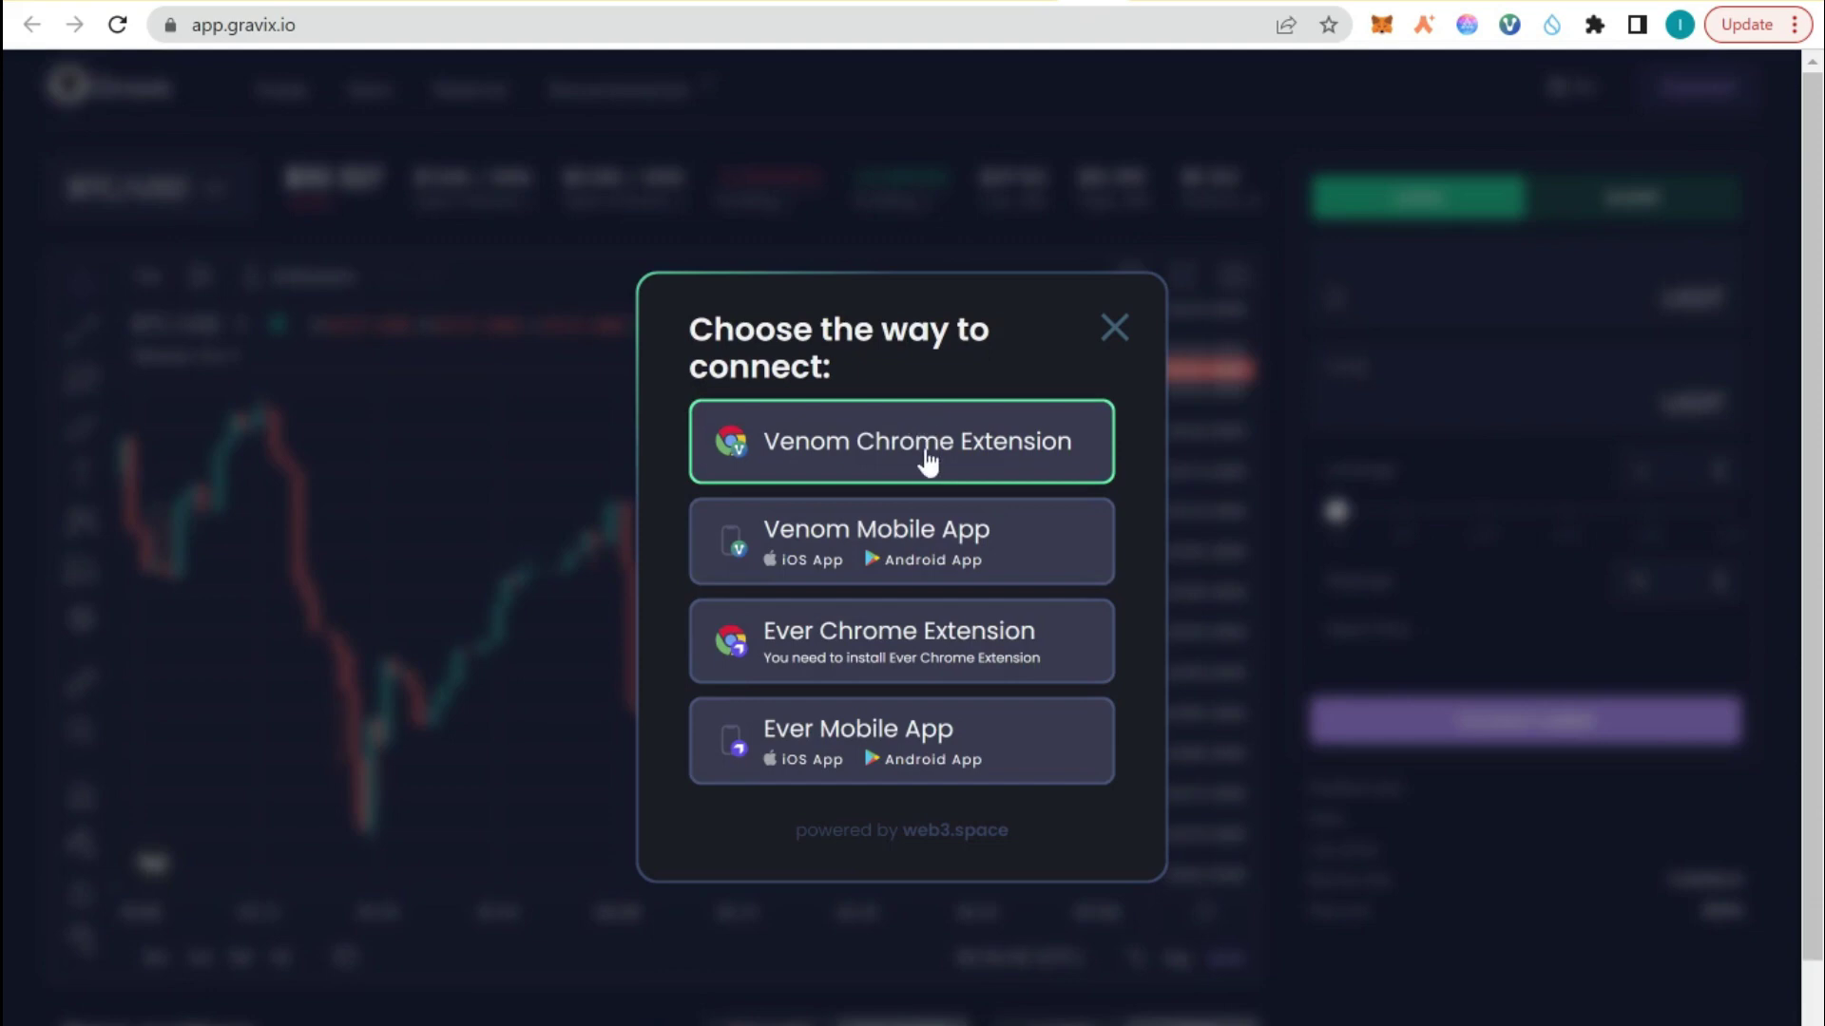
click(927, 456)
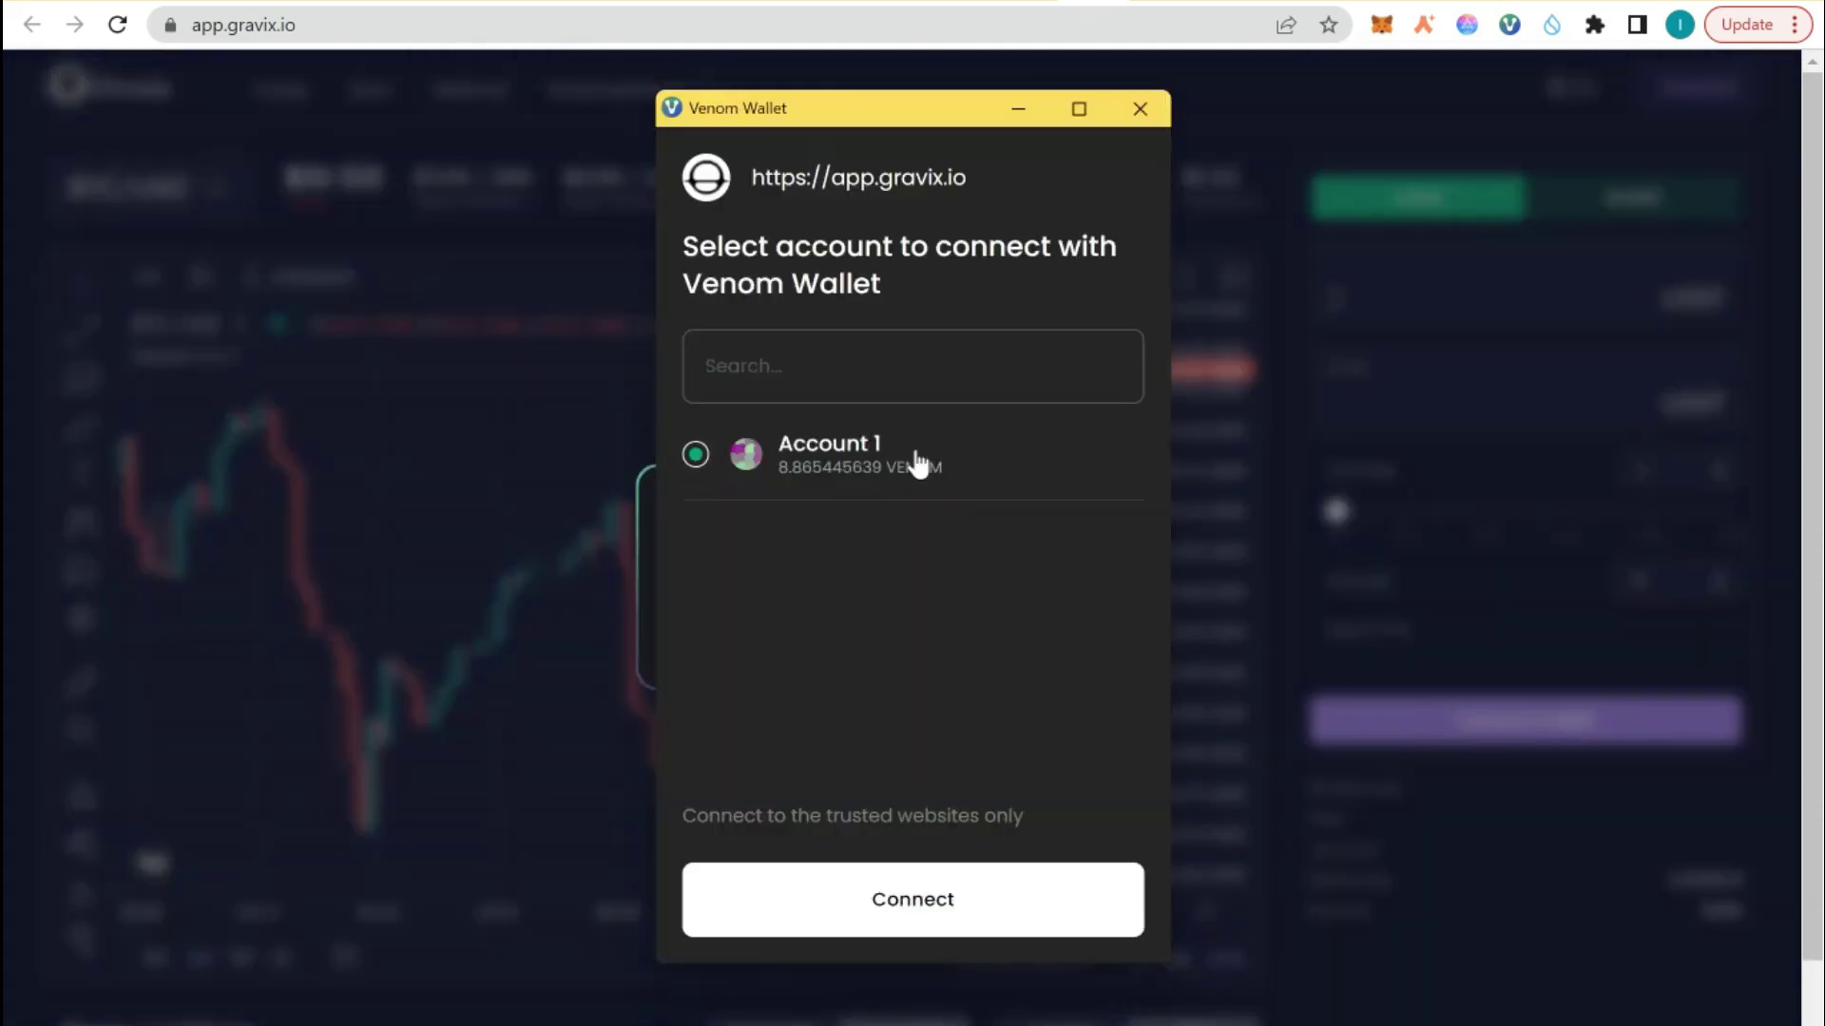
click(995, 937)
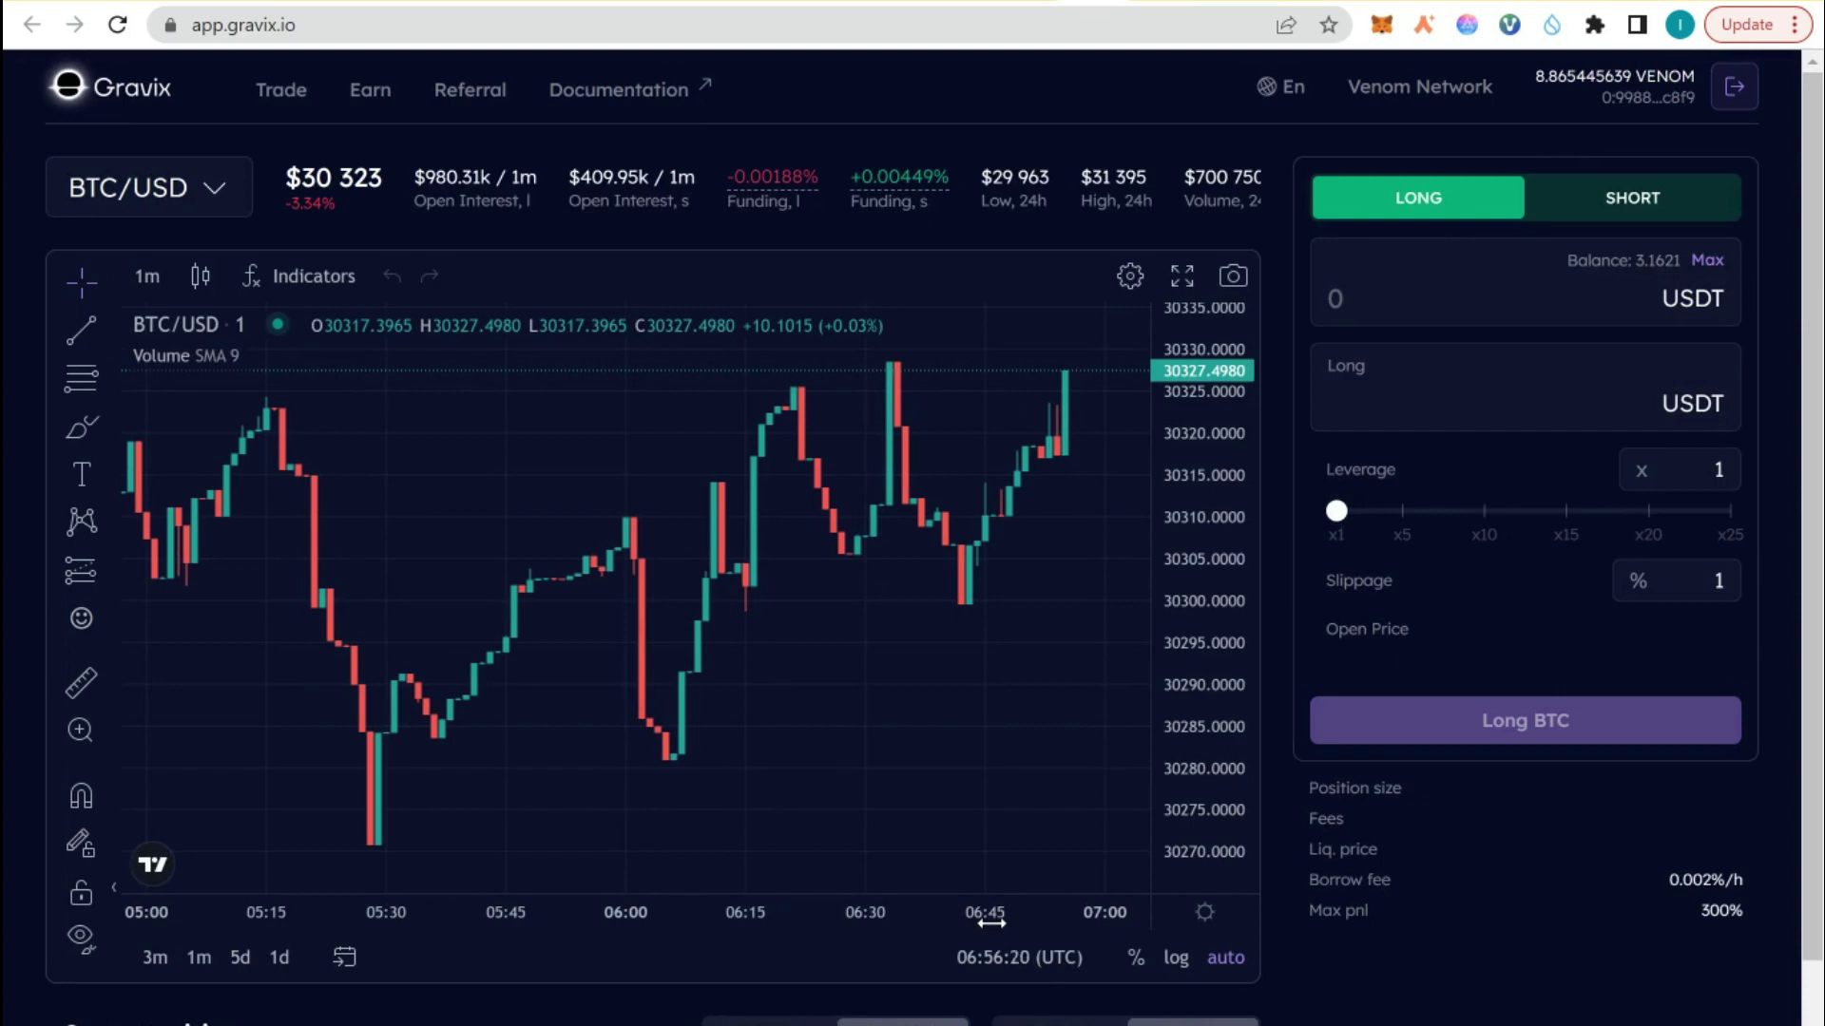
Replace the trial 2 USDT amount with 3 USDT collateral in the LONG BTC panel.
click(1464, 280)
text(2)
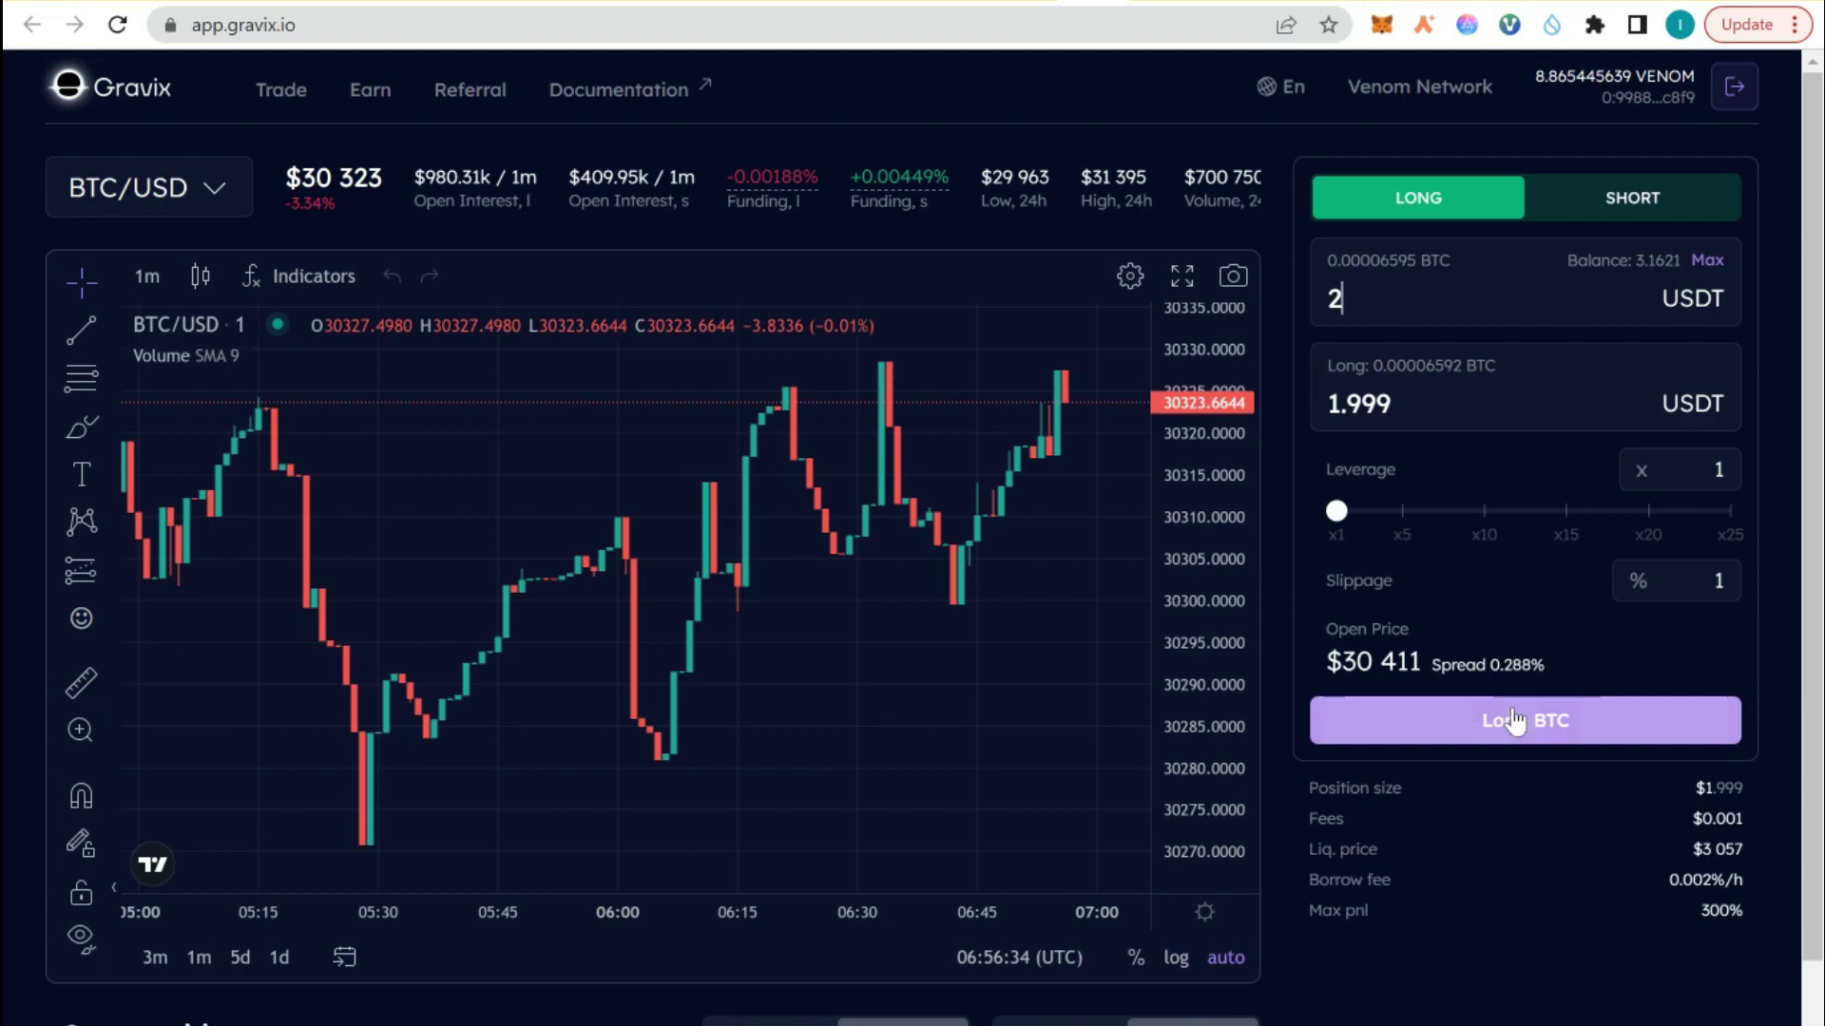
double_click(1413, 662)
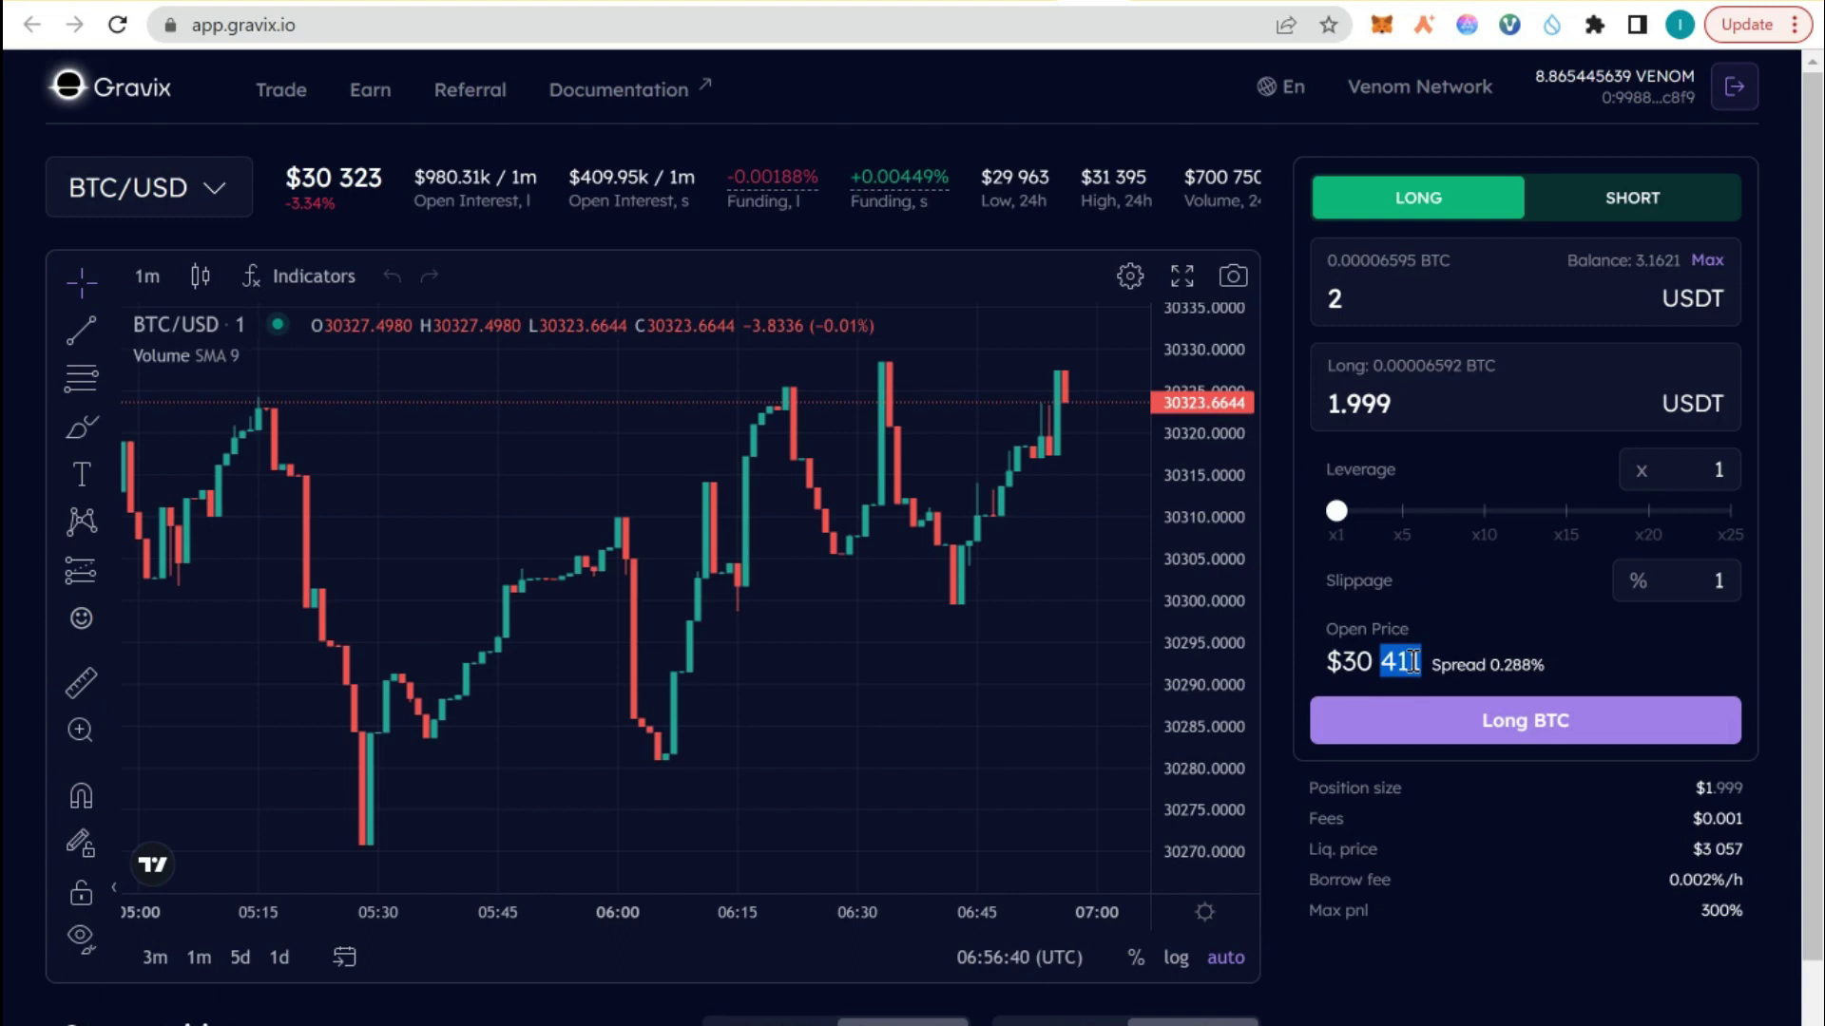
click(1546, 841)
scroll(1632, 221, down, 2)
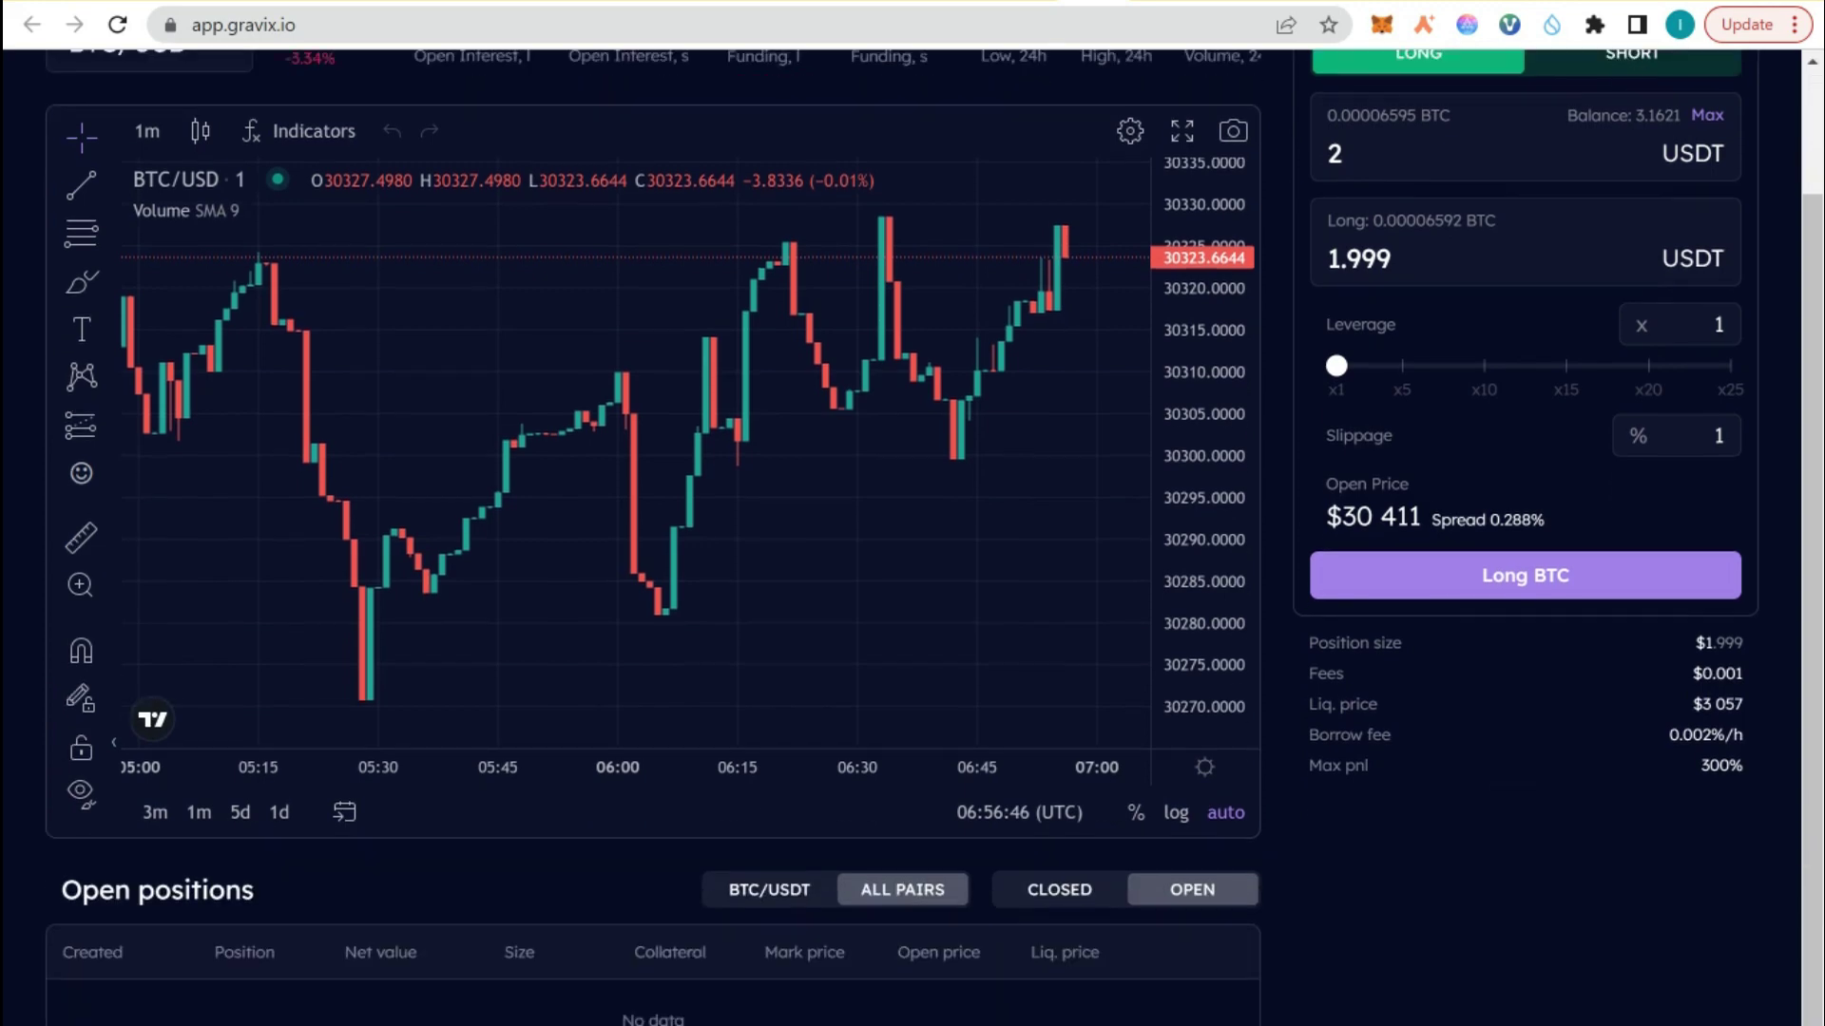
scroll(1616, 95, up, 2)
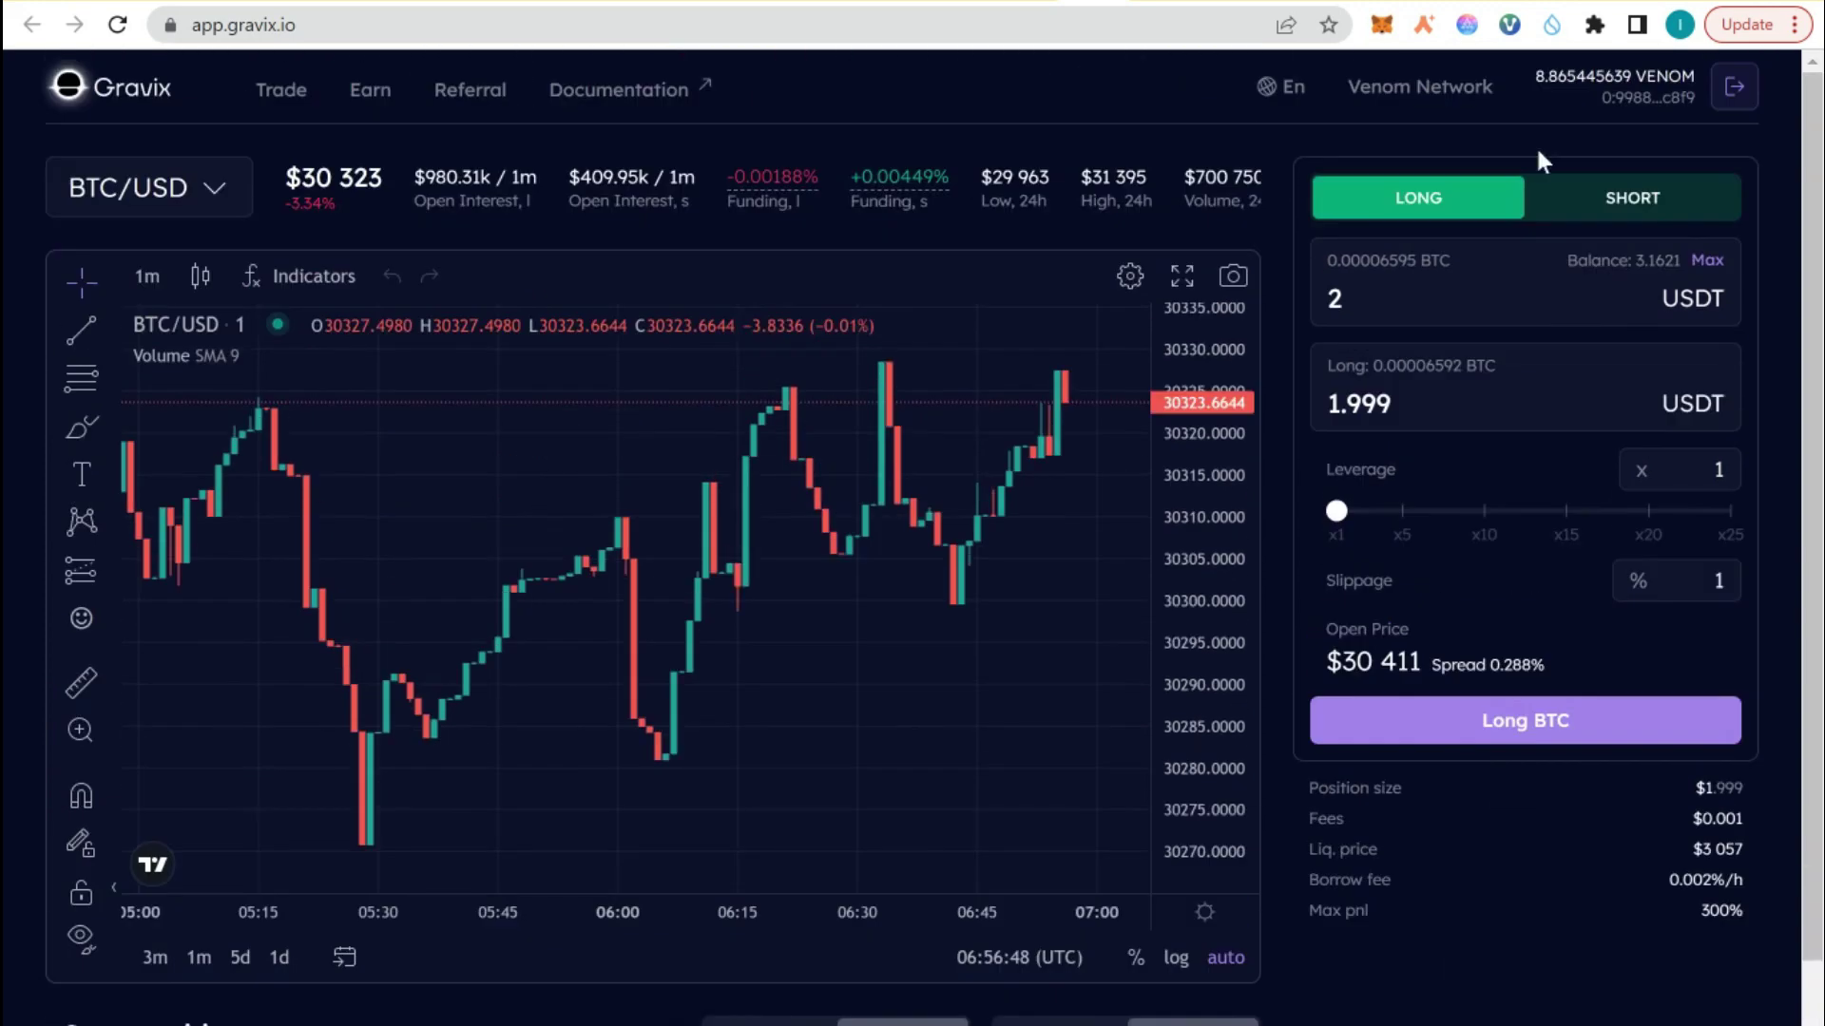
click(1458, 311)
key(BackSpace)
text(3)
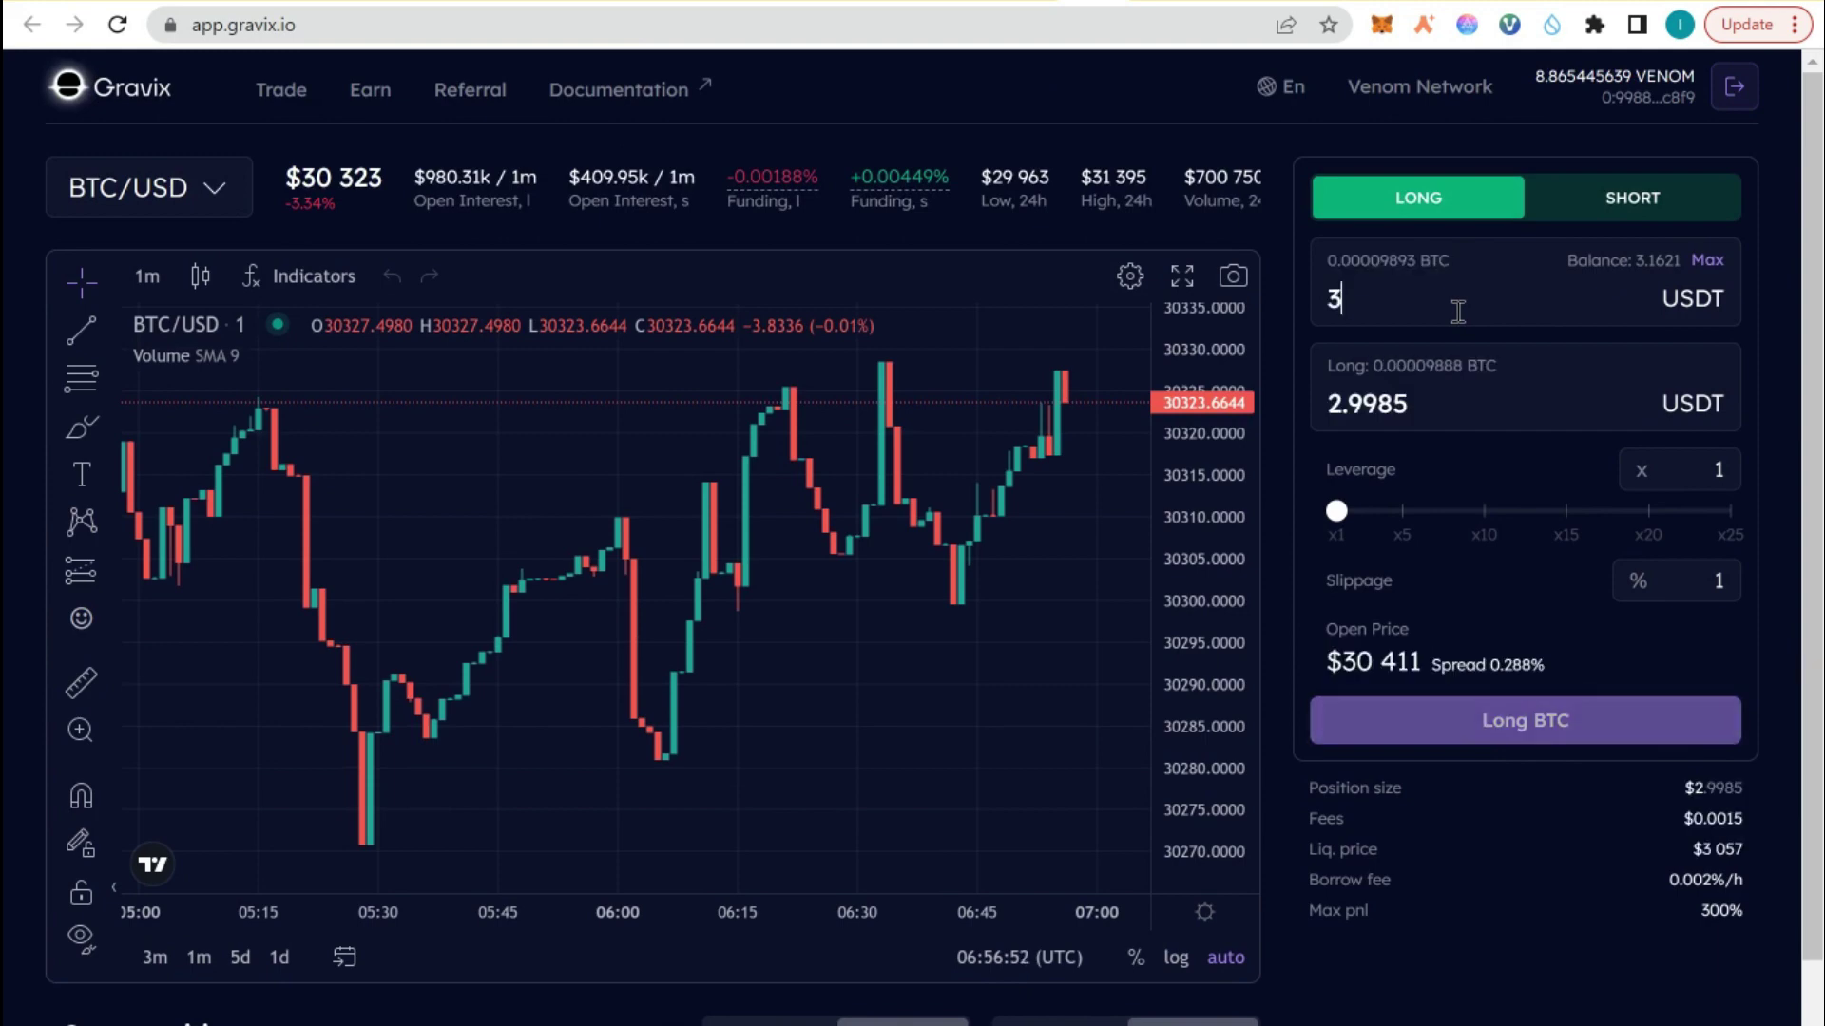
key(BackSpace)
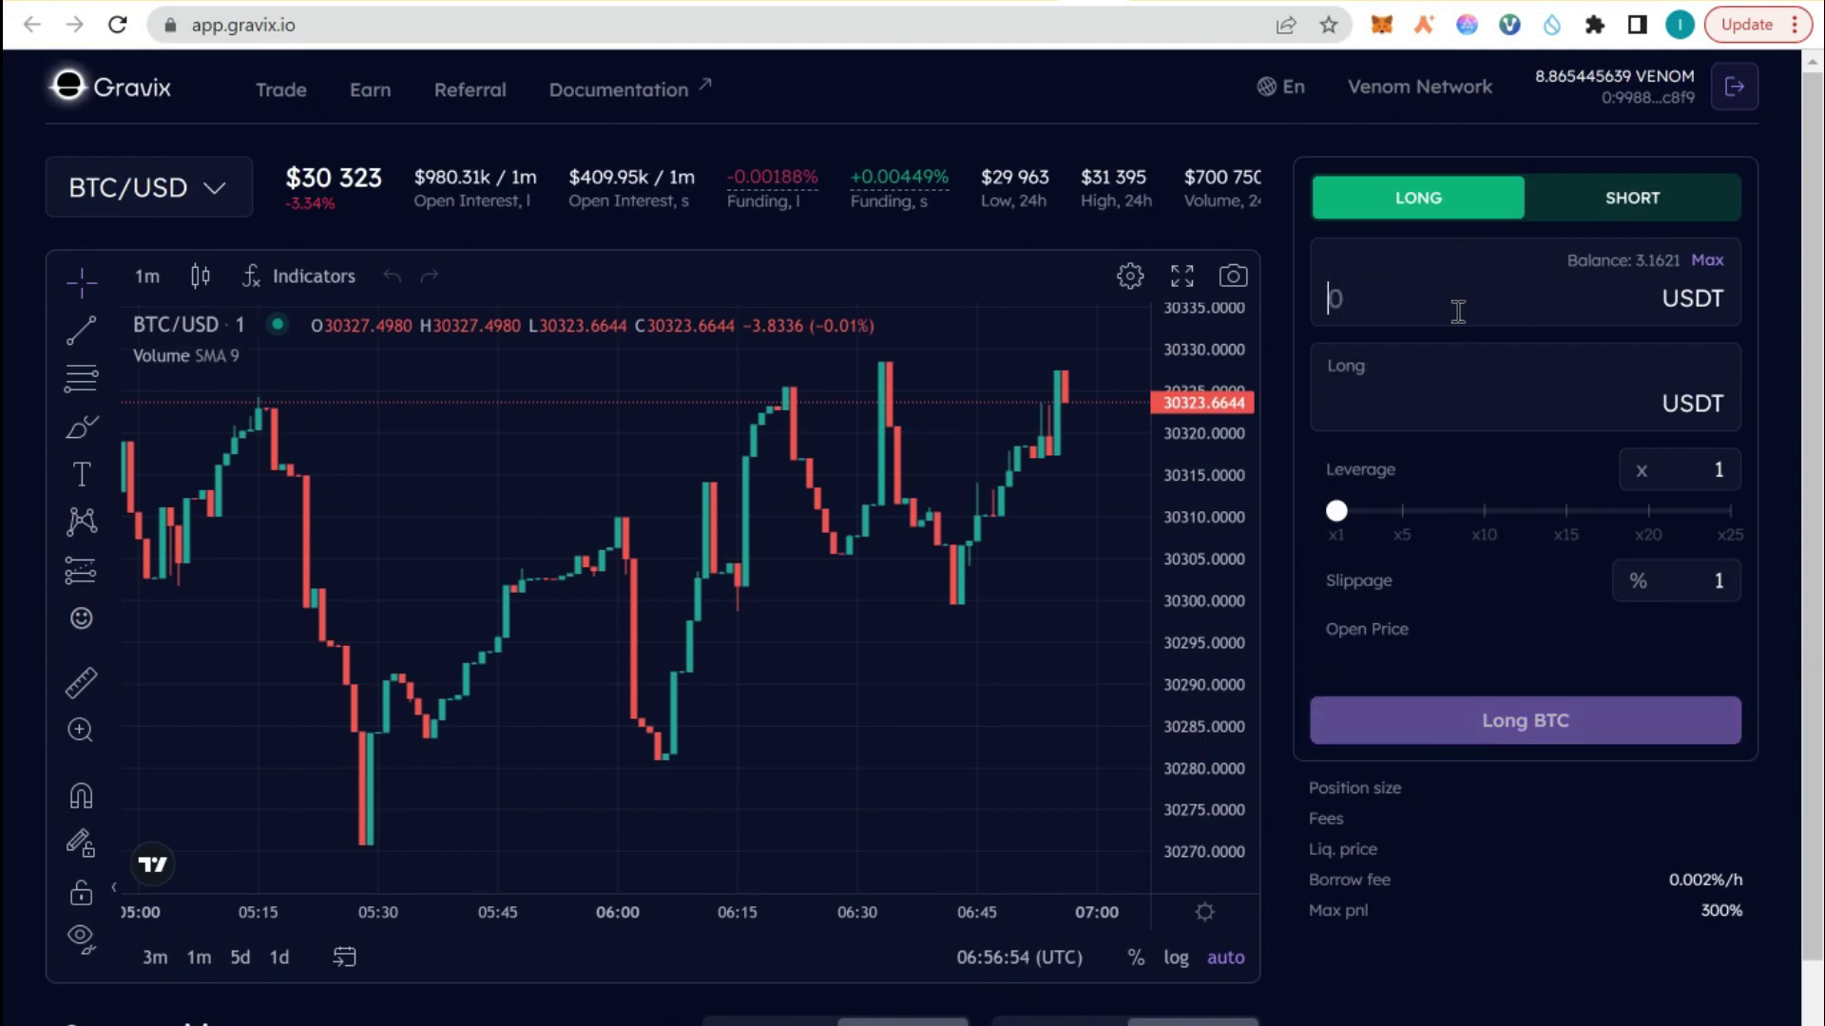
text(3)
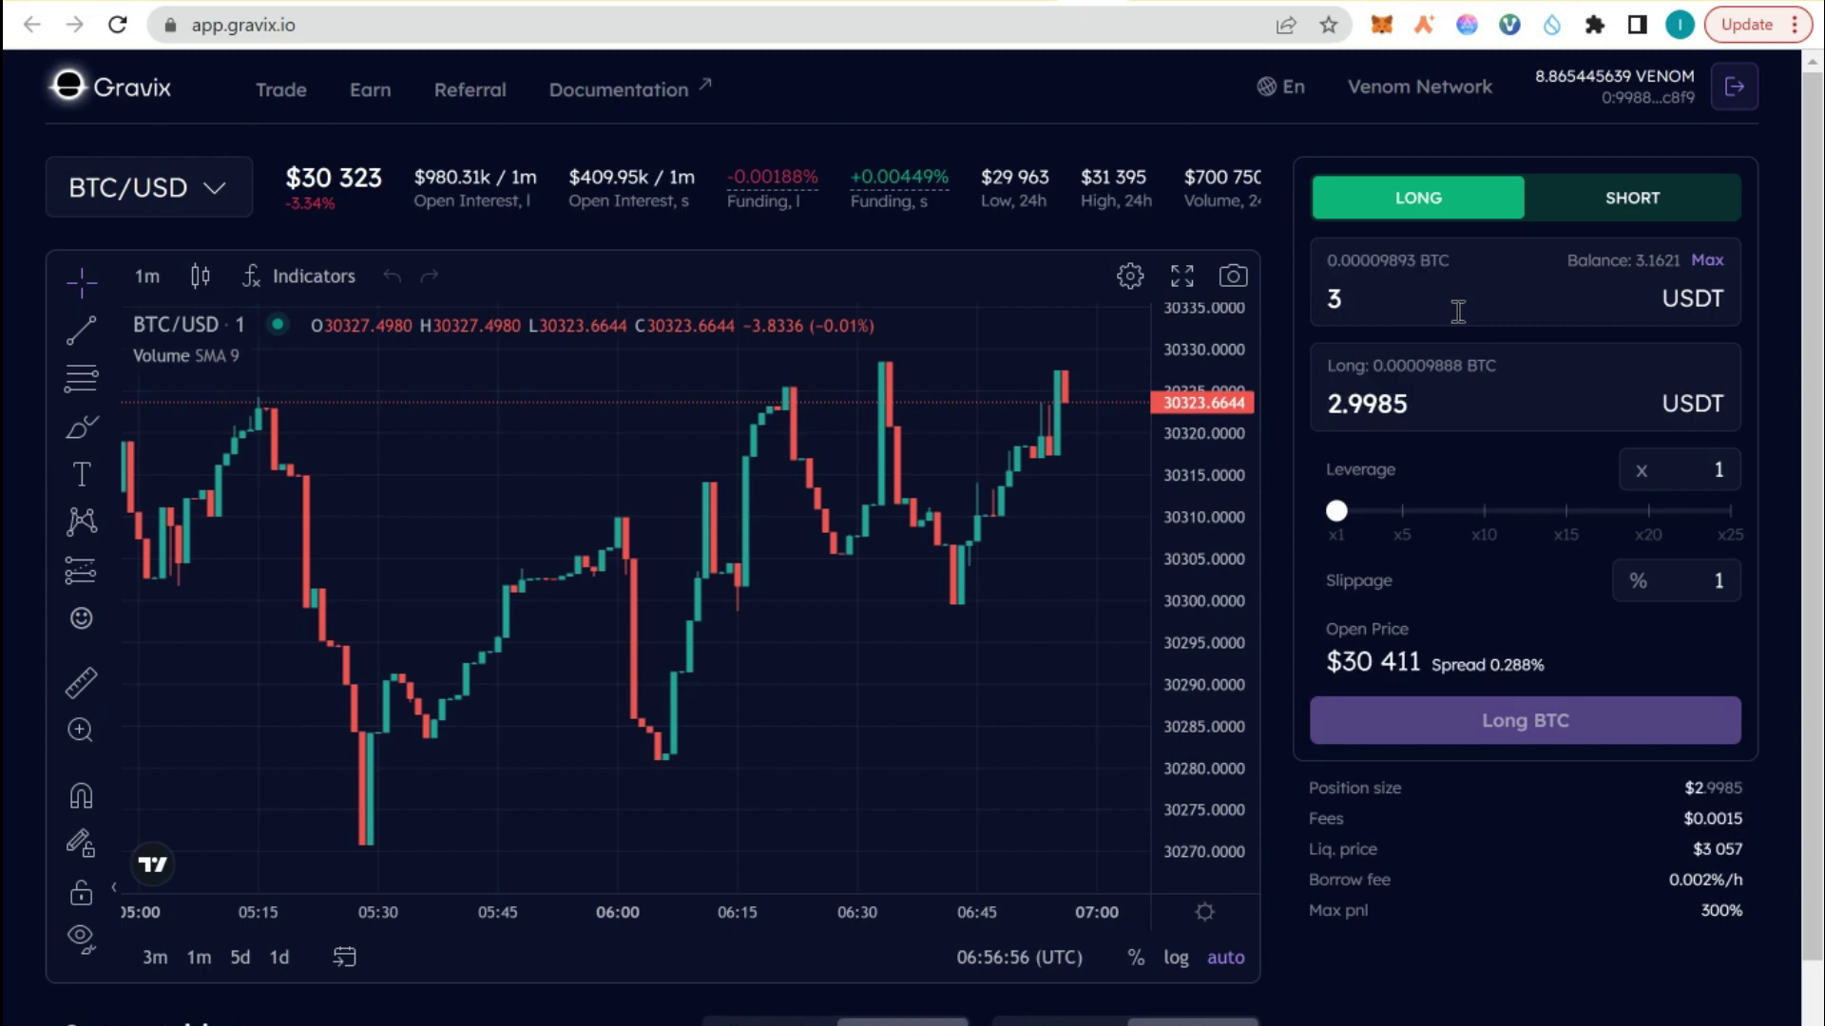
Raise leverage from x5 to x10, giving a $29.85 position with a $27,718 liquidation price.
click(1405, 510)
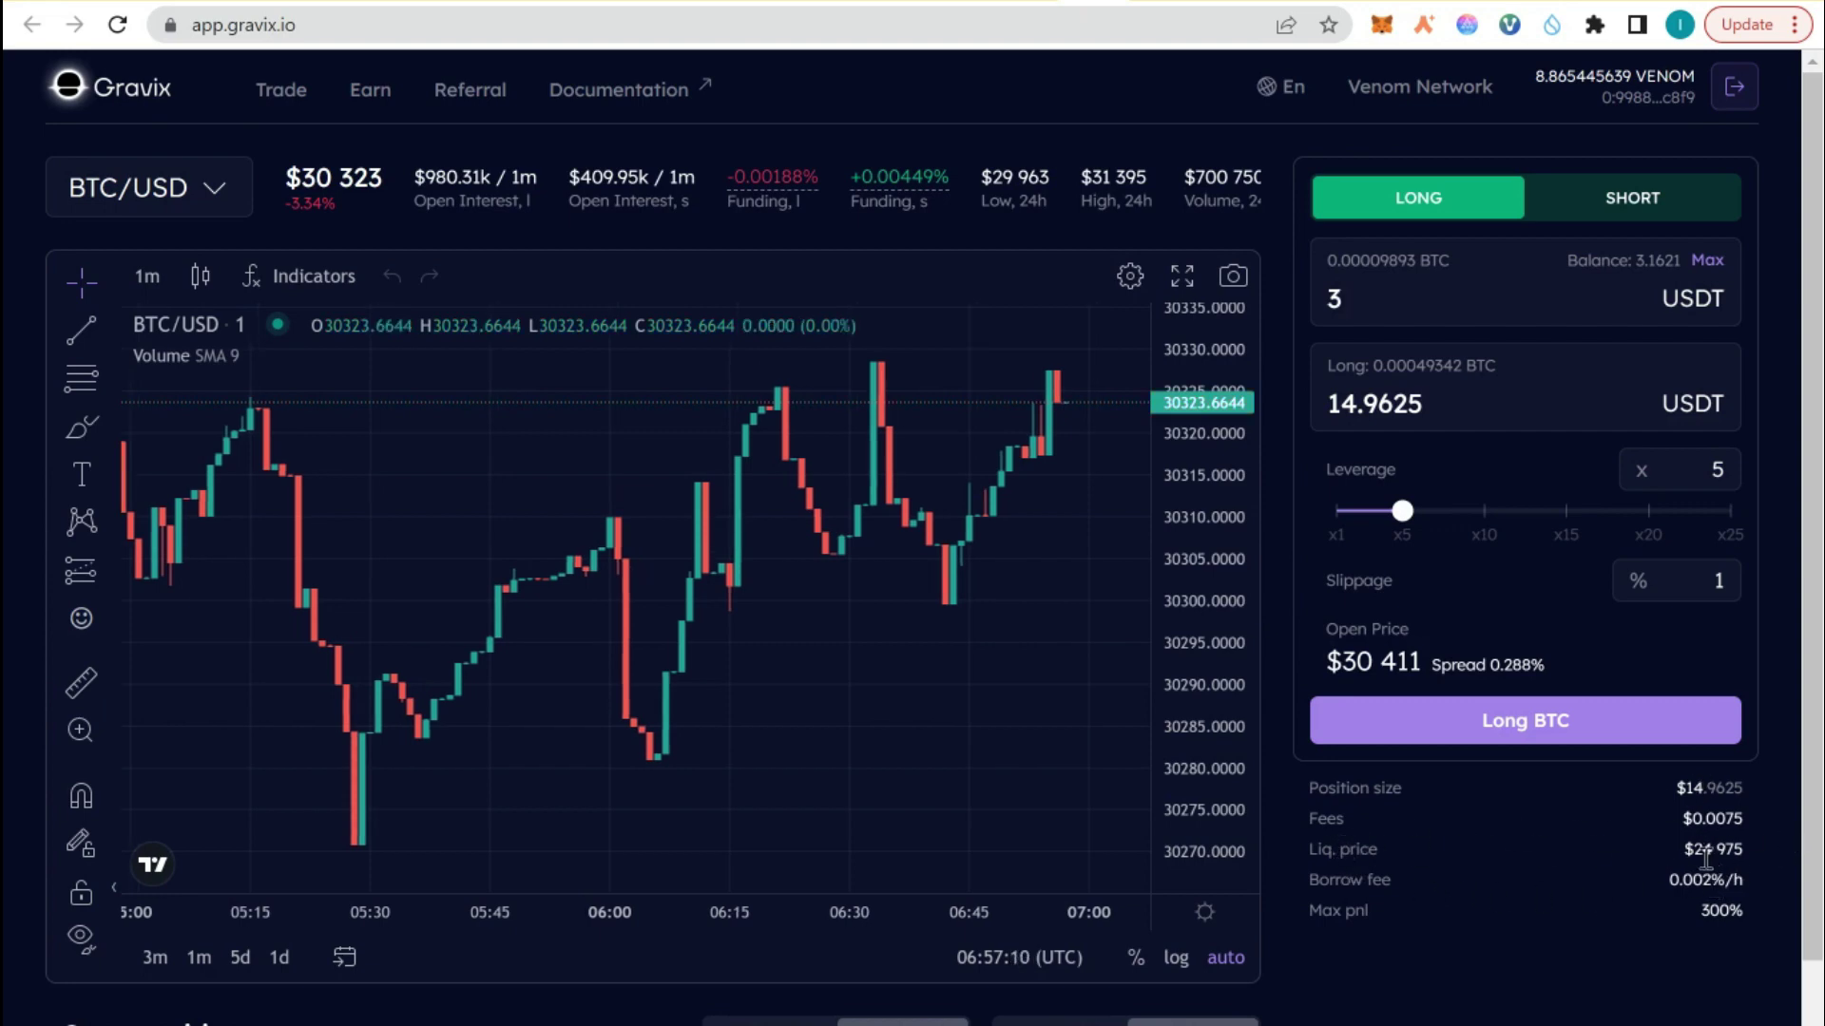
click(1485, 509)
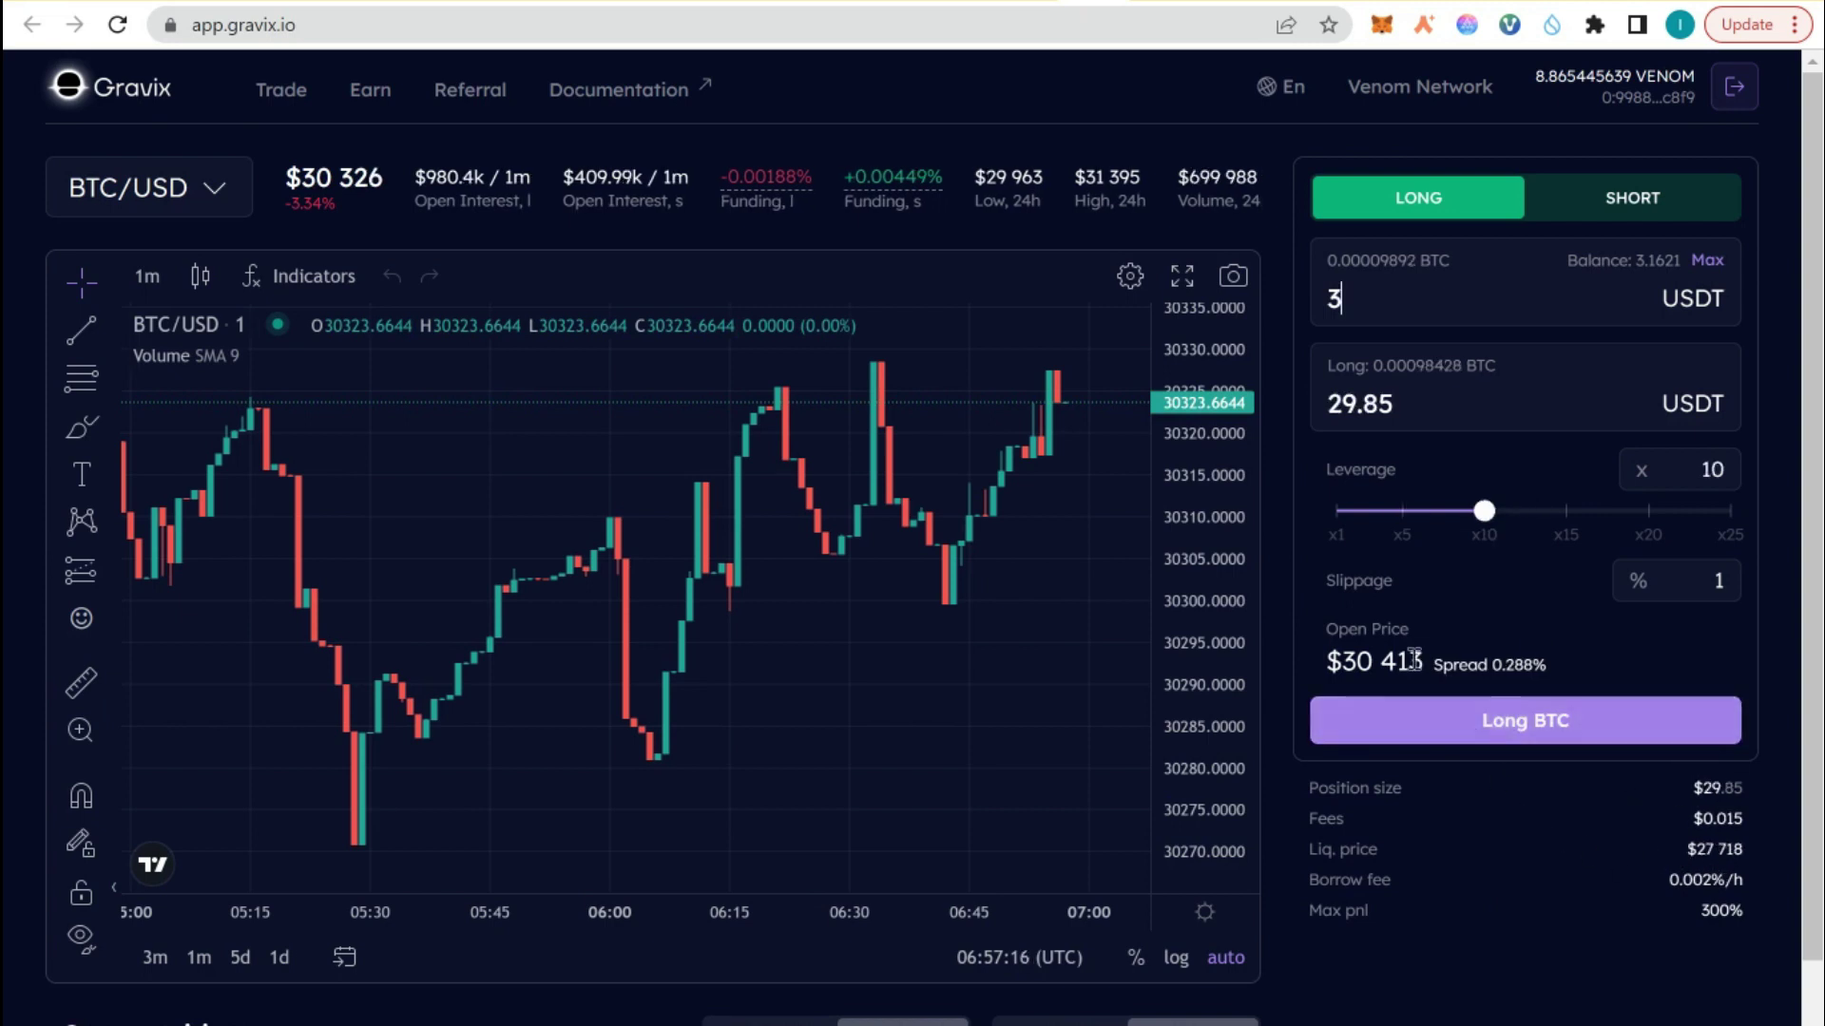
double_click(1414, 659)
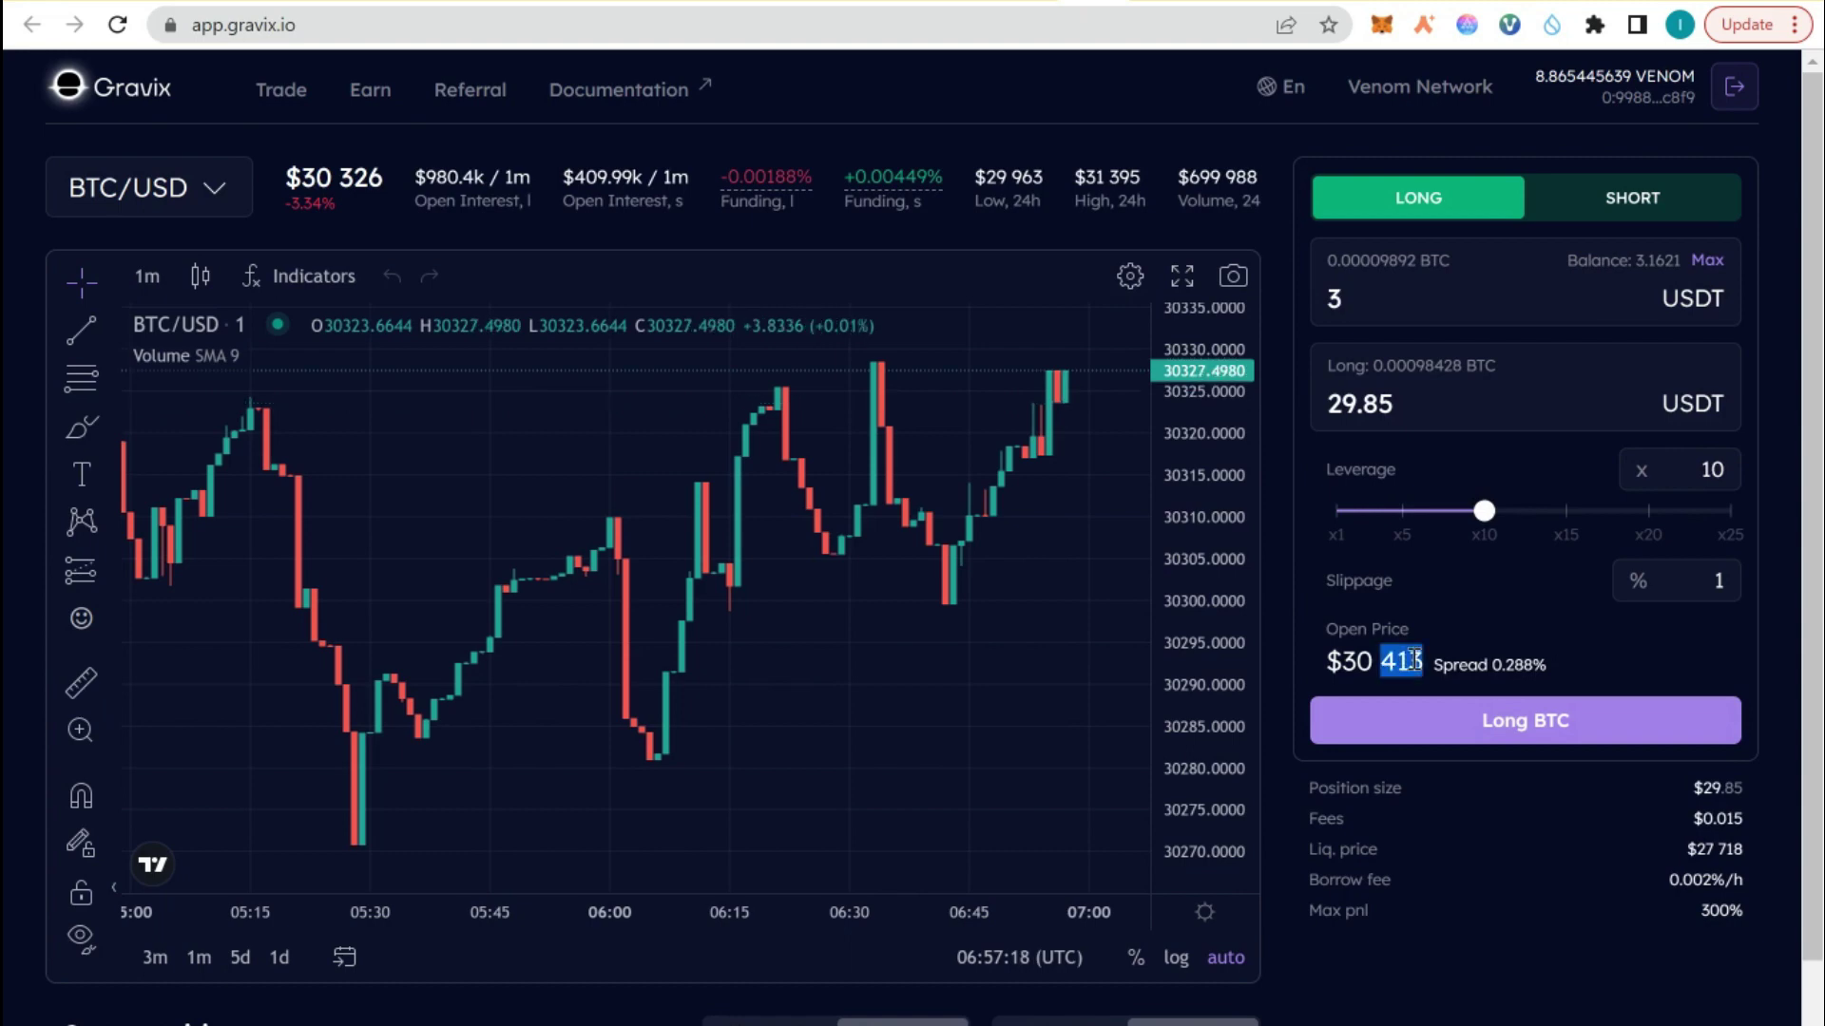
click(1509, 598)
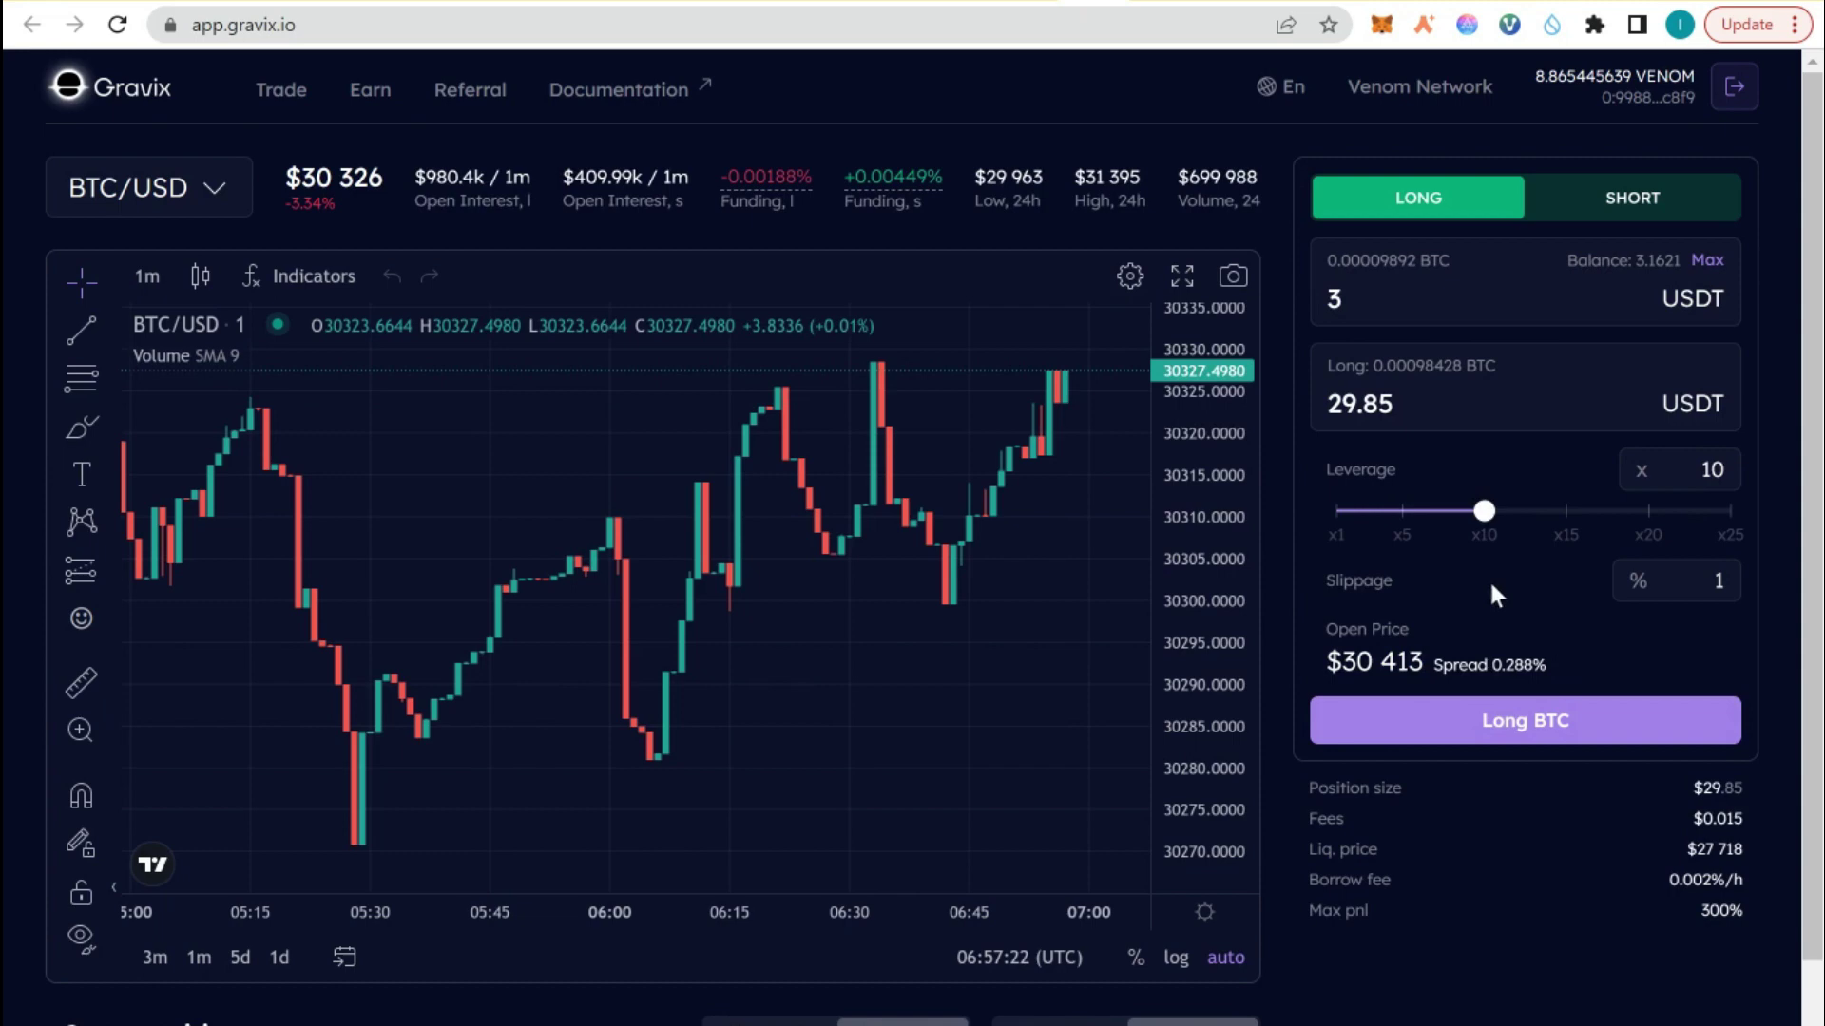
double_click(1414, 659)
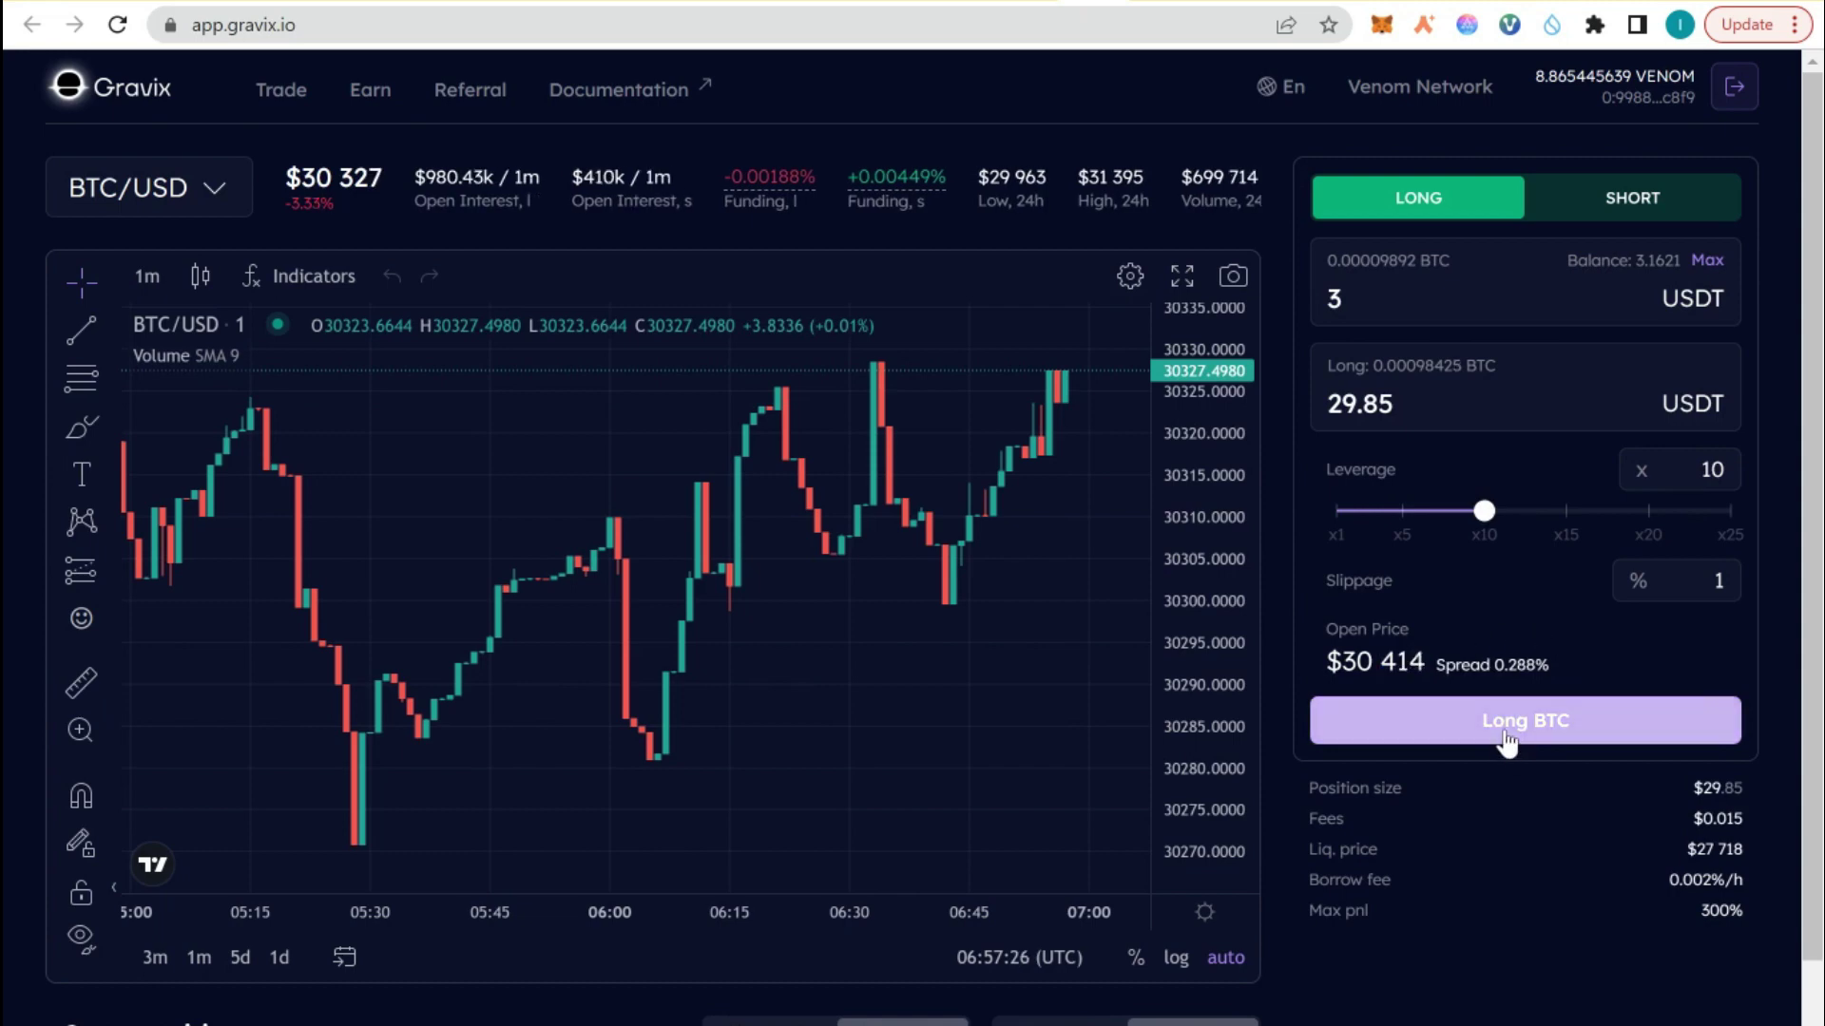
Submit the x10 Long BTC order and approve its 3 TUSDT transaction in Venom Wallet.
click(1509, 739)
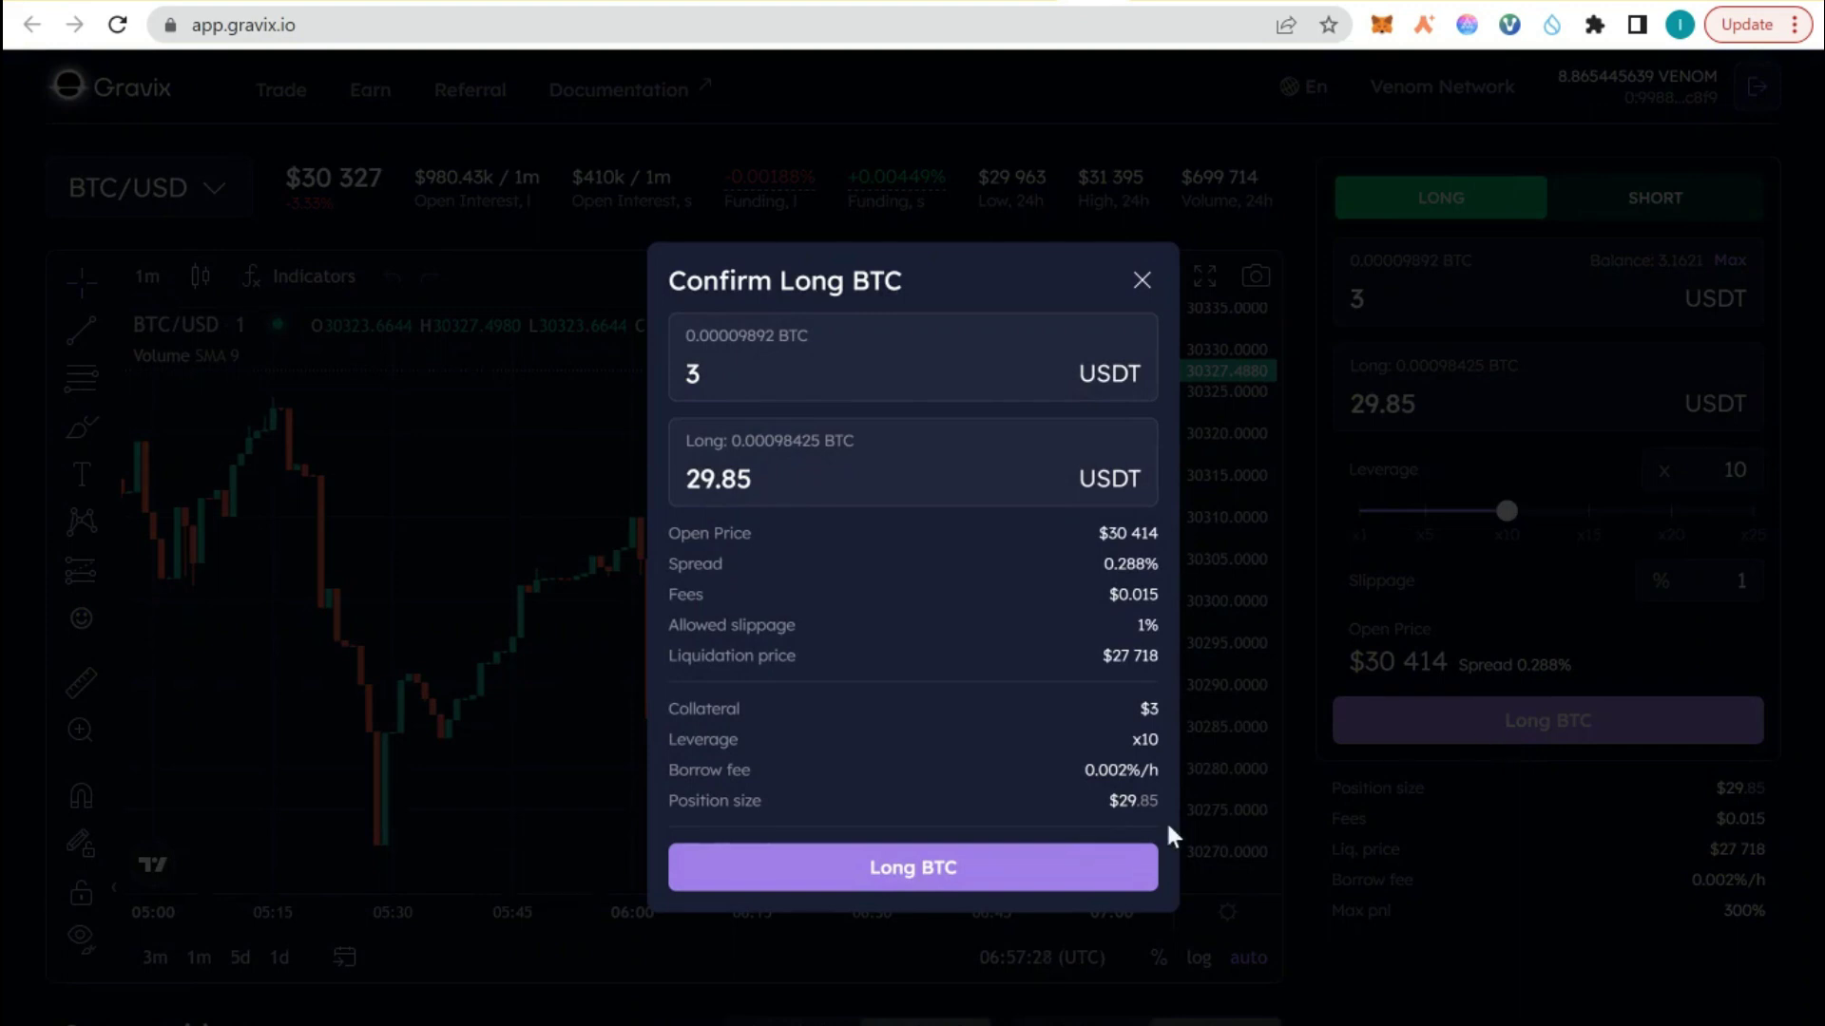
click(1049, 867)
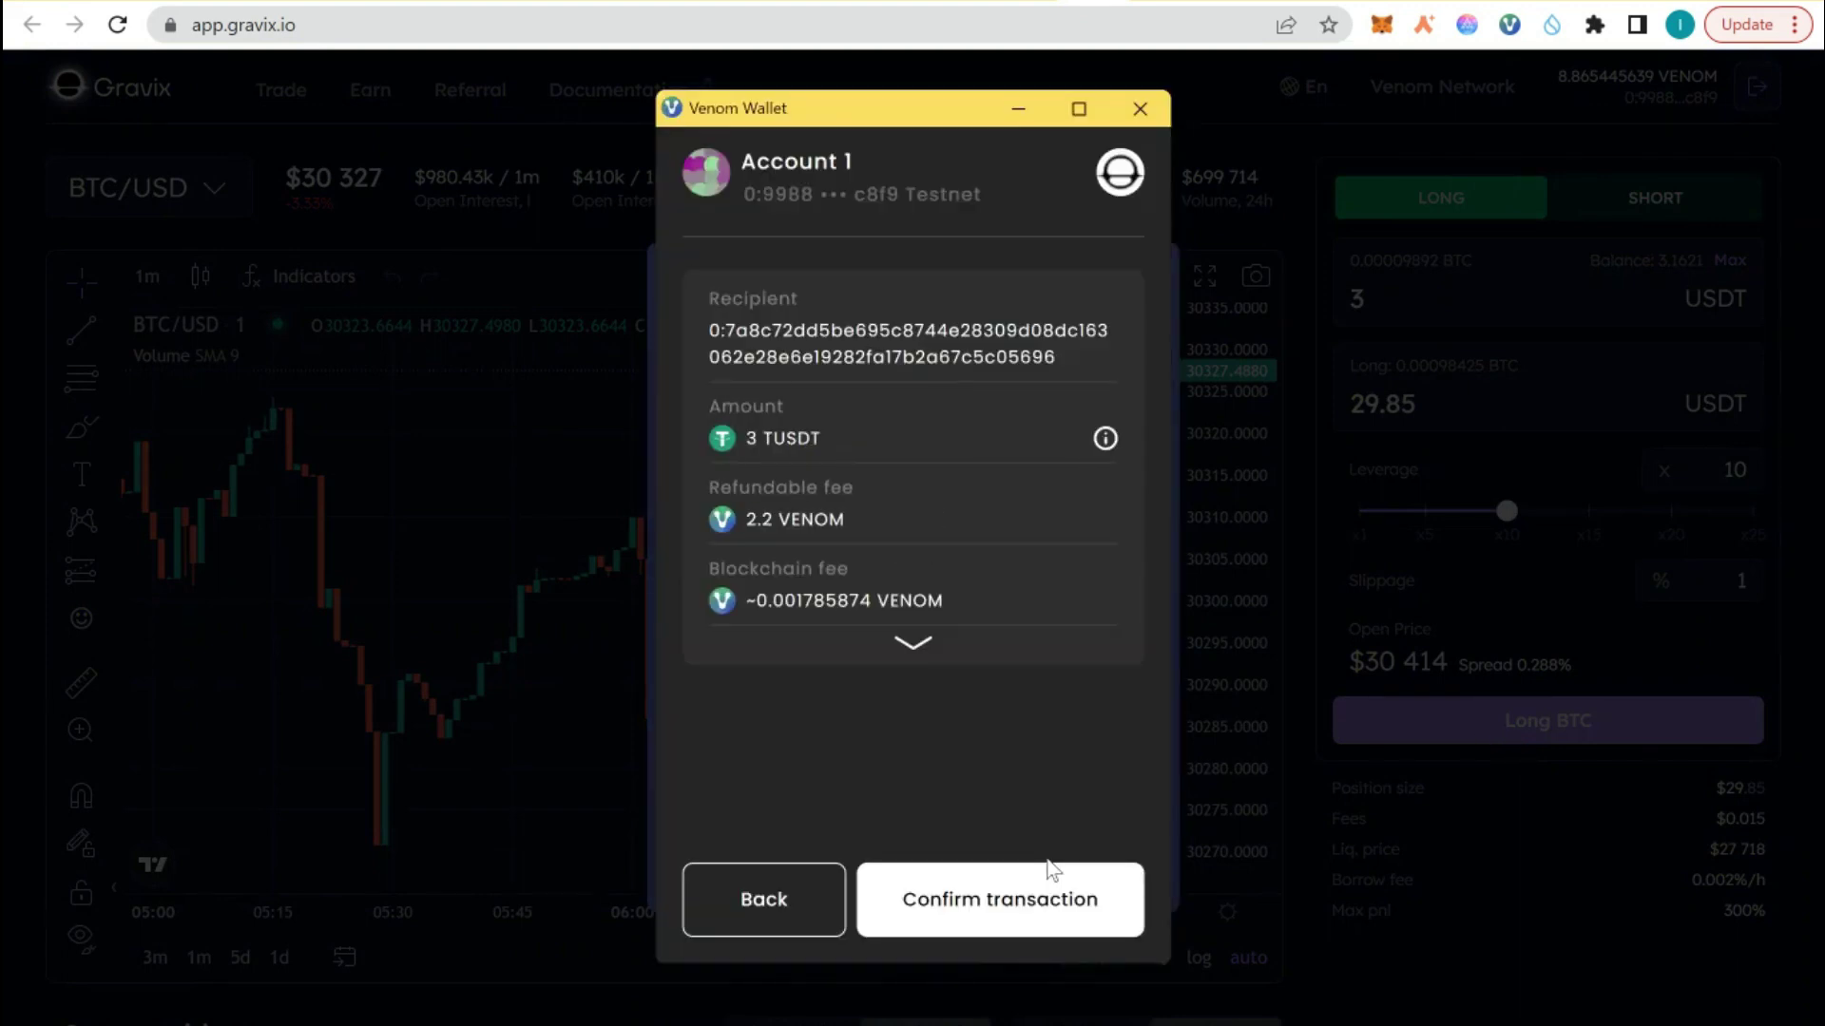
click(1013, 911)
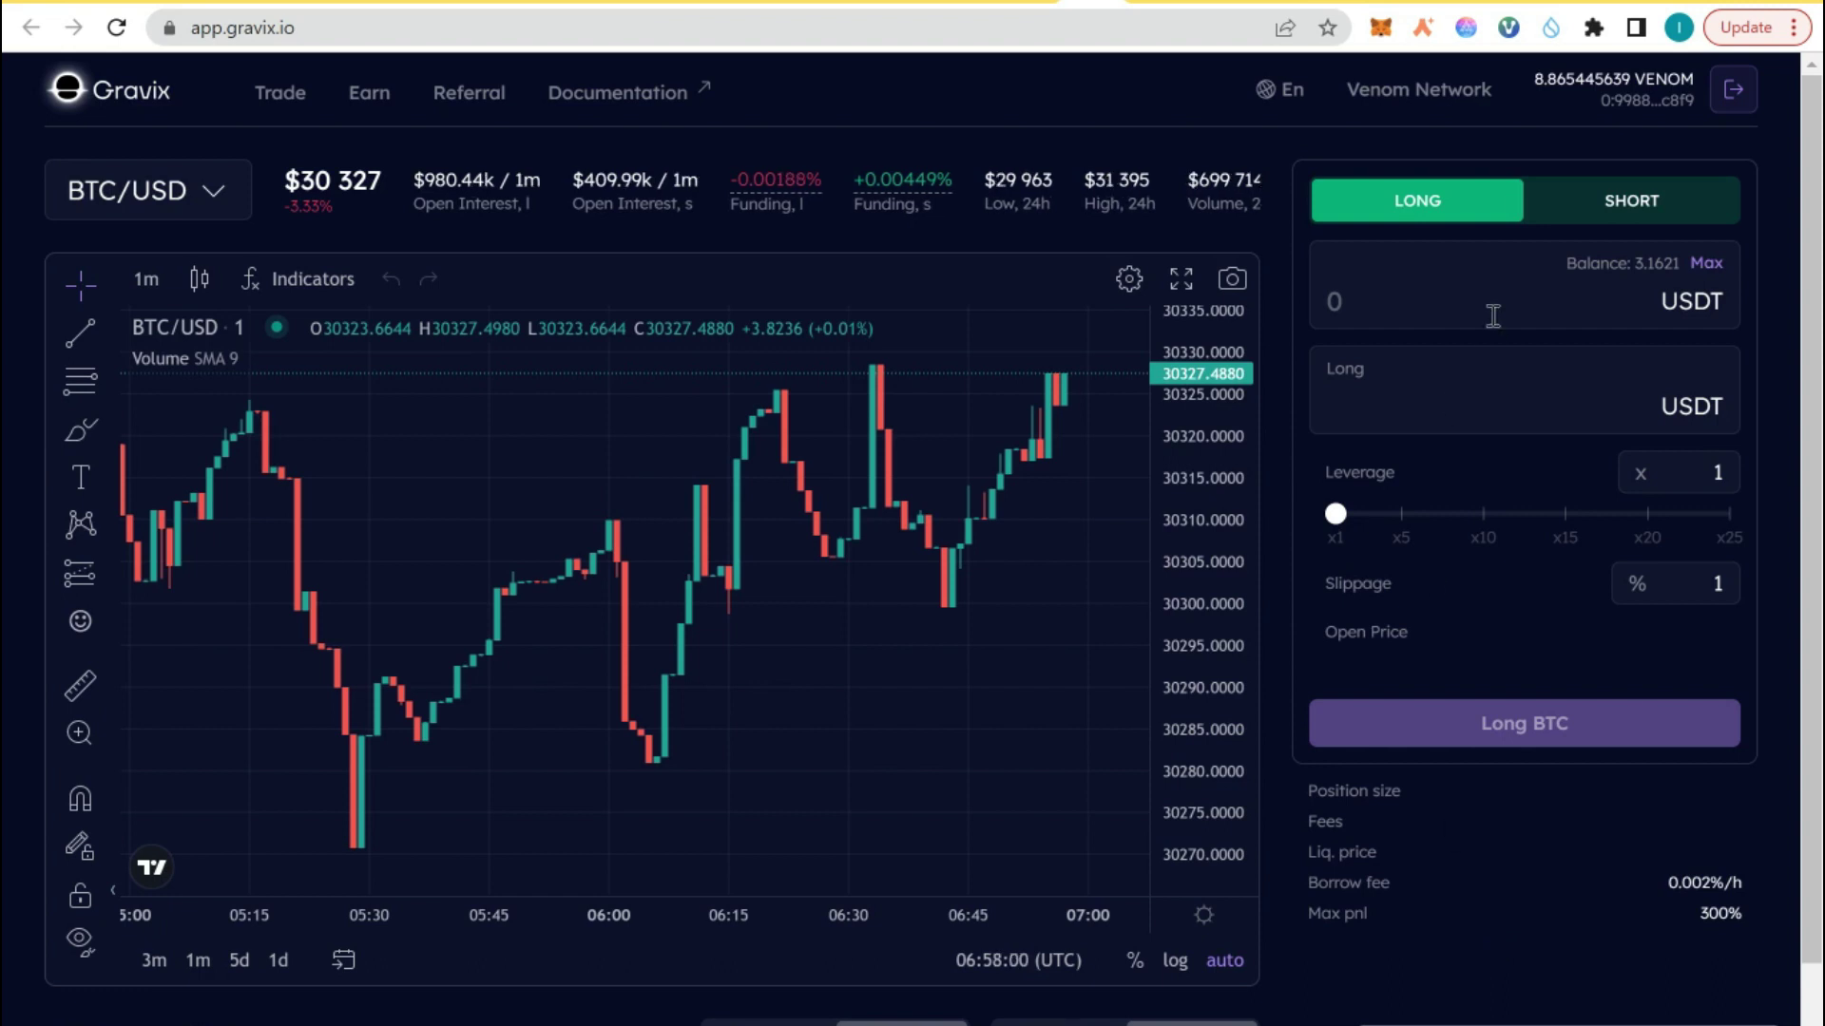
Verify the $29.85 BTC long under Open positions filtered to BTC/USDT, then return to venom.network.
scroll(1493, 317, down, 2)
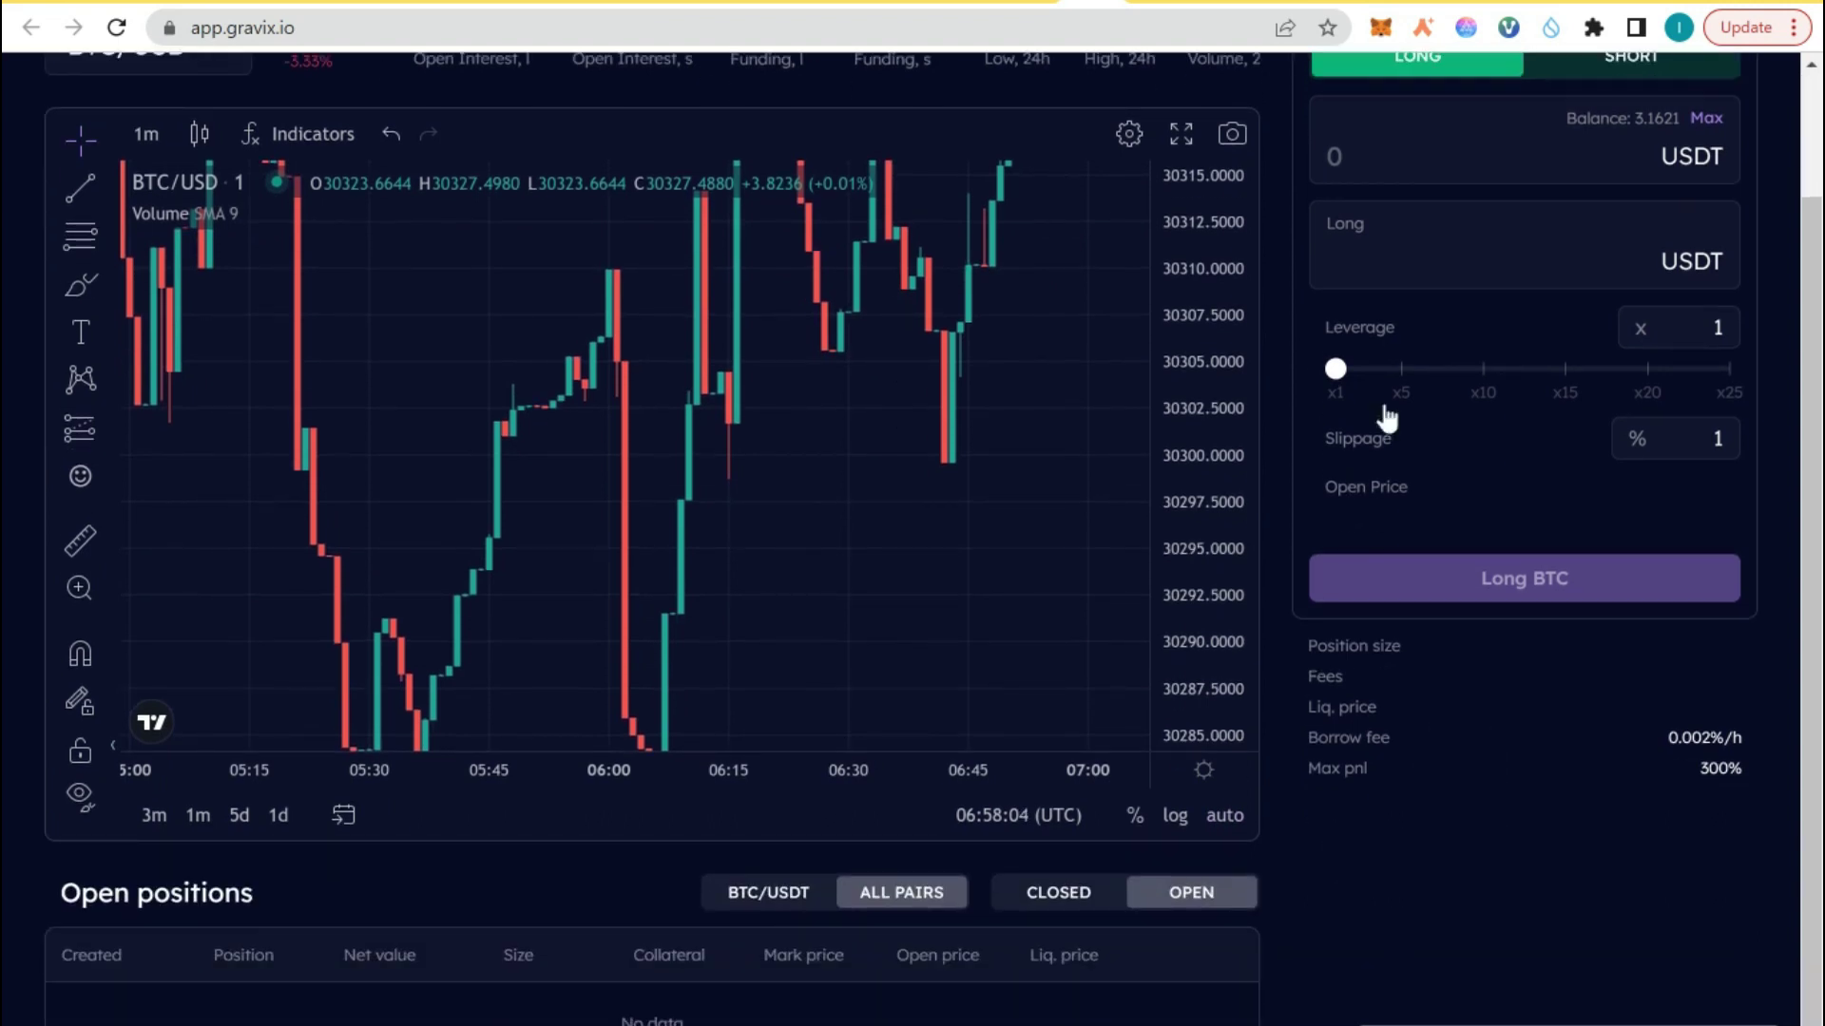
click(1082, 891)
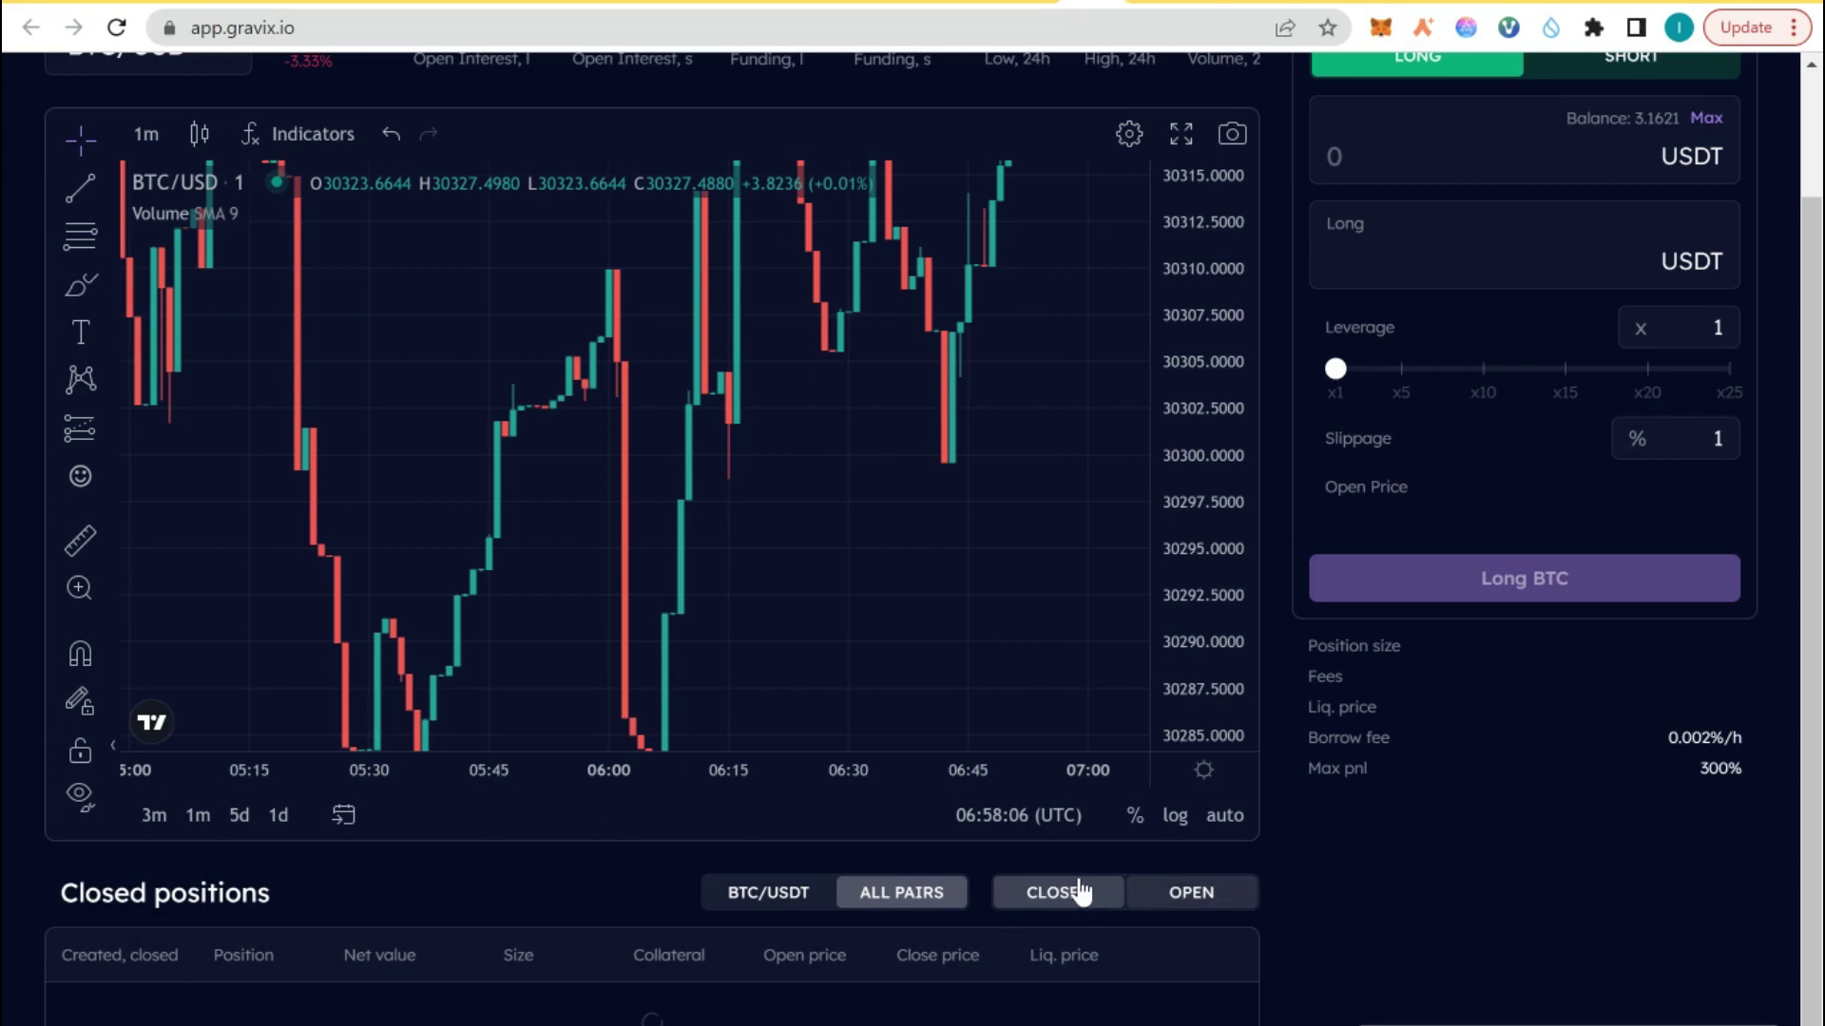
click(1180, 891)
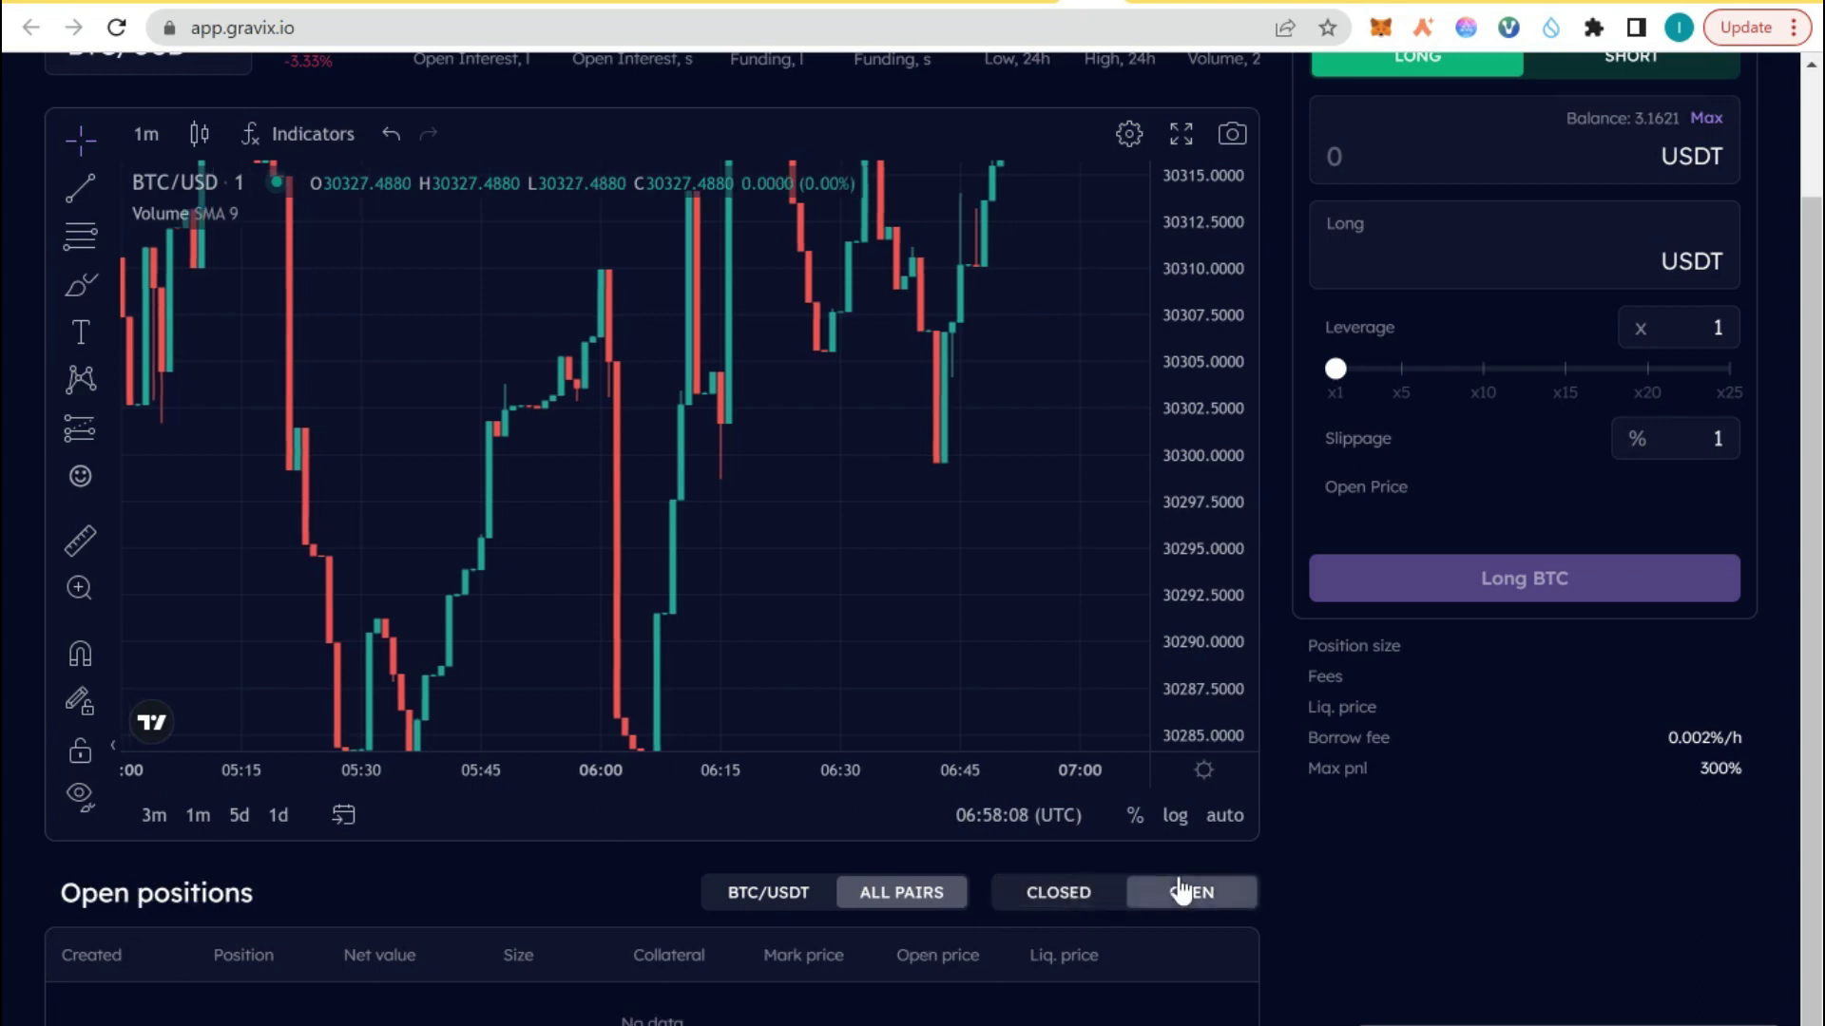
click(766, 890)
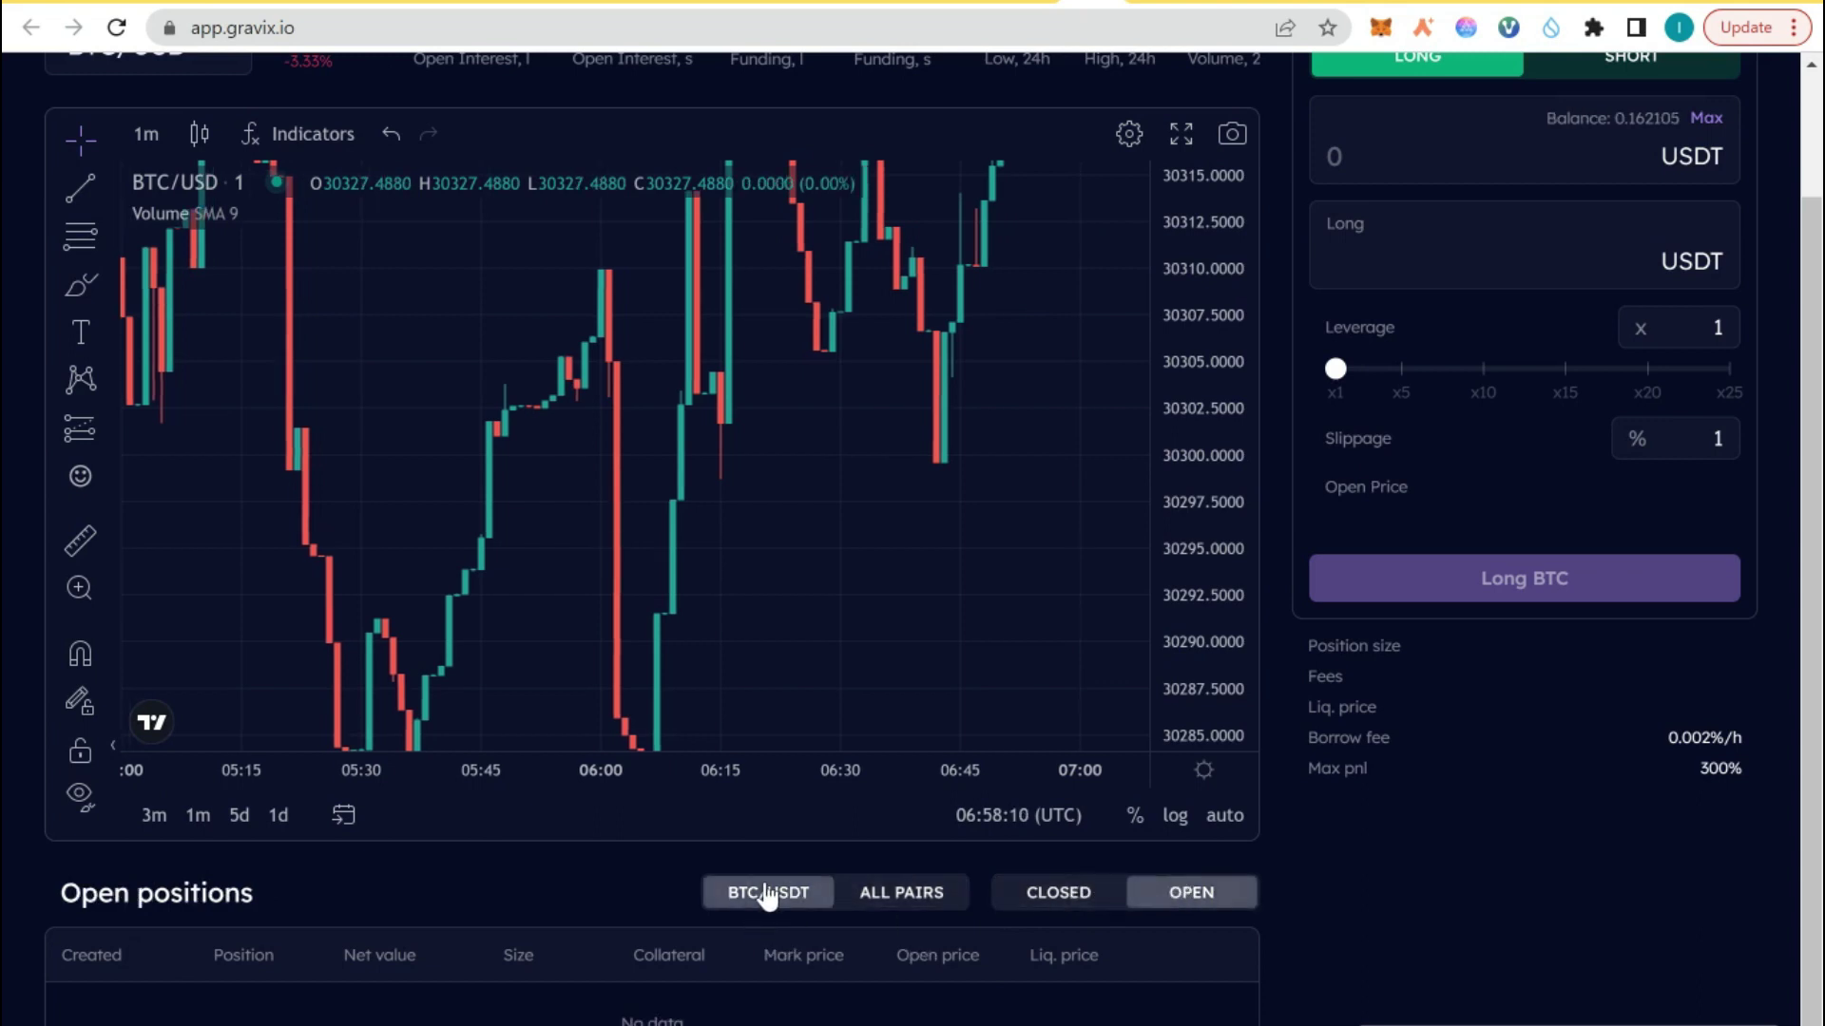
click(1071, 903)
click(1188, 896)
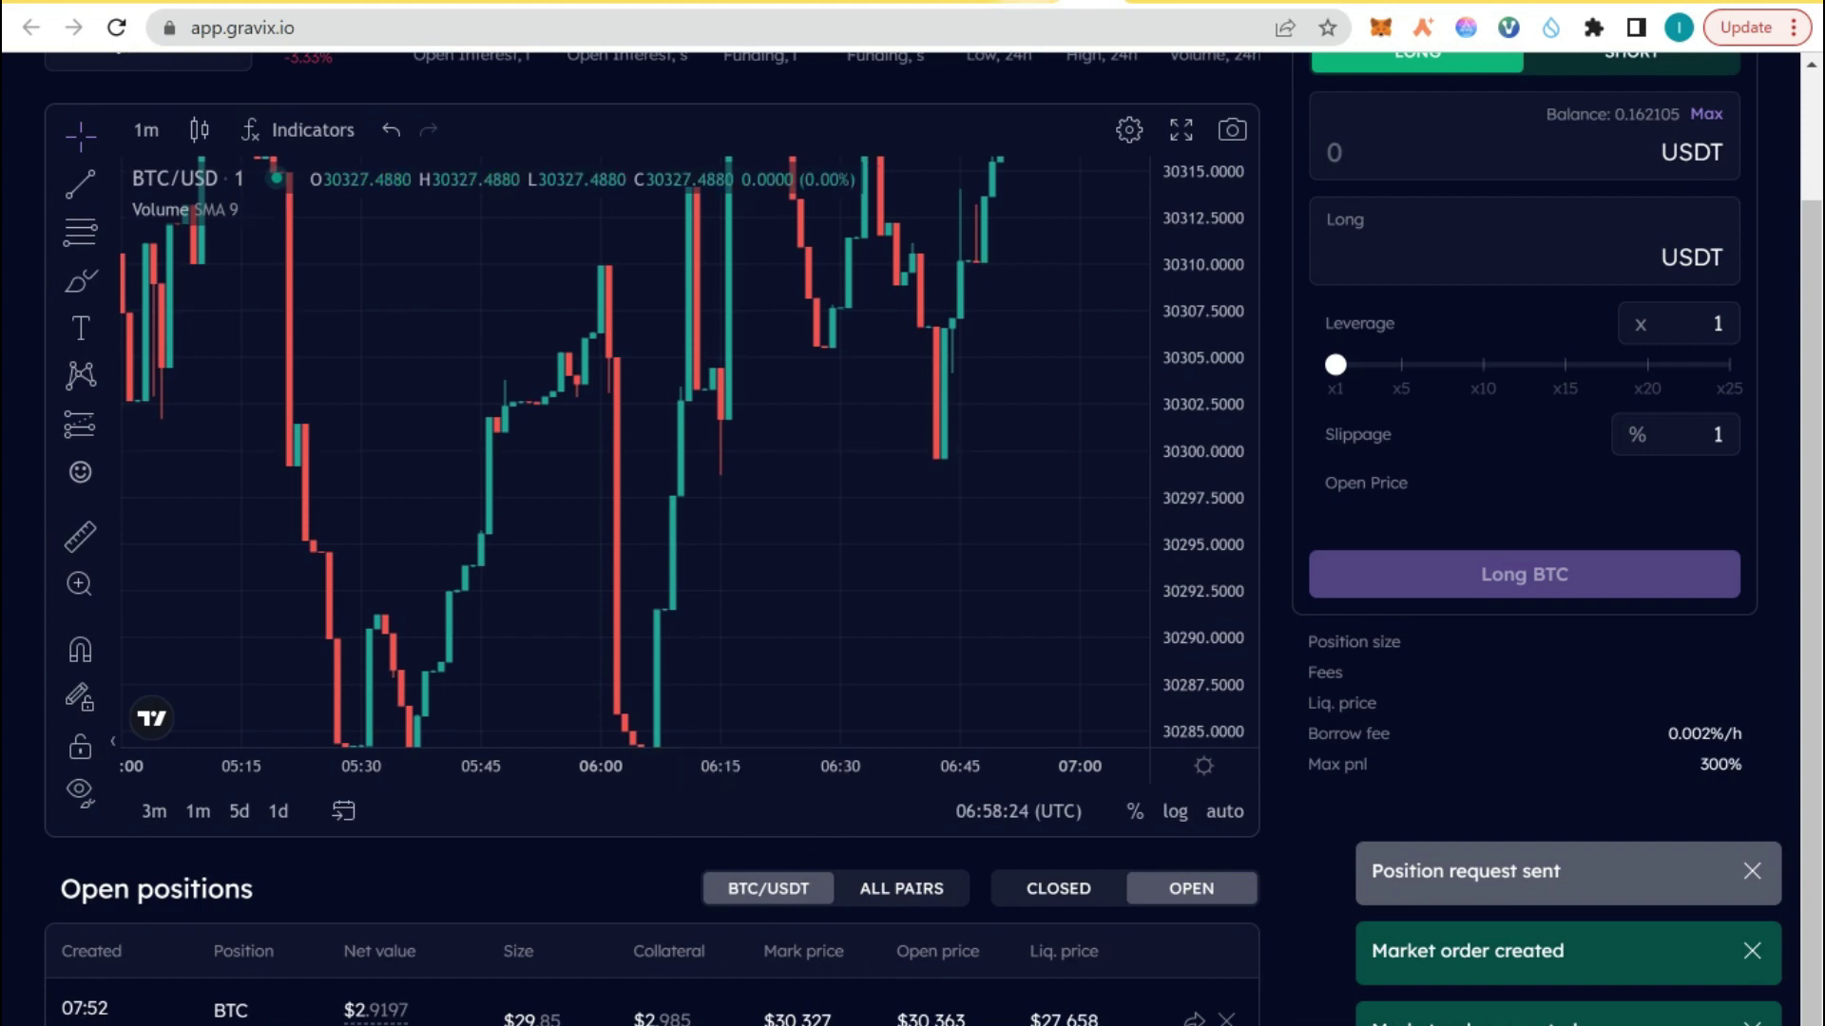
click(1036, 2)
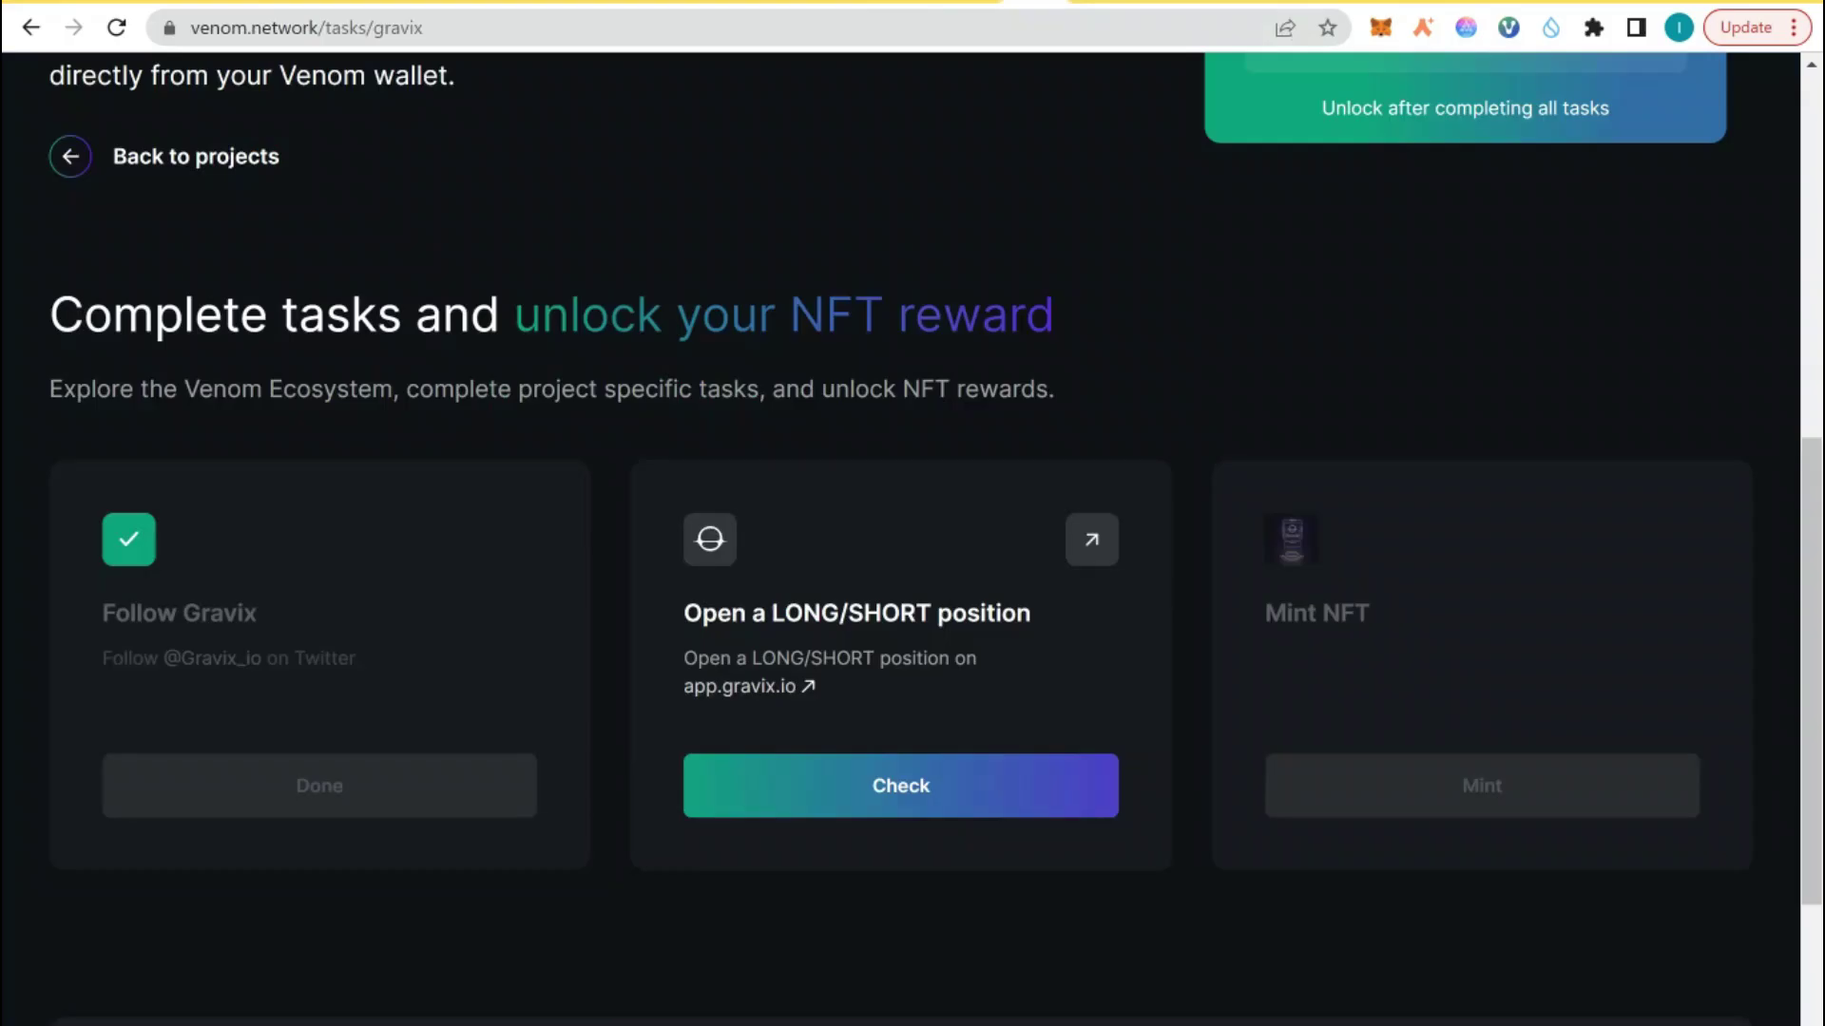
Check the LONG/SHORT position task as done and start the 1 VENOM Gravix NFT mint.
click(892, 799)
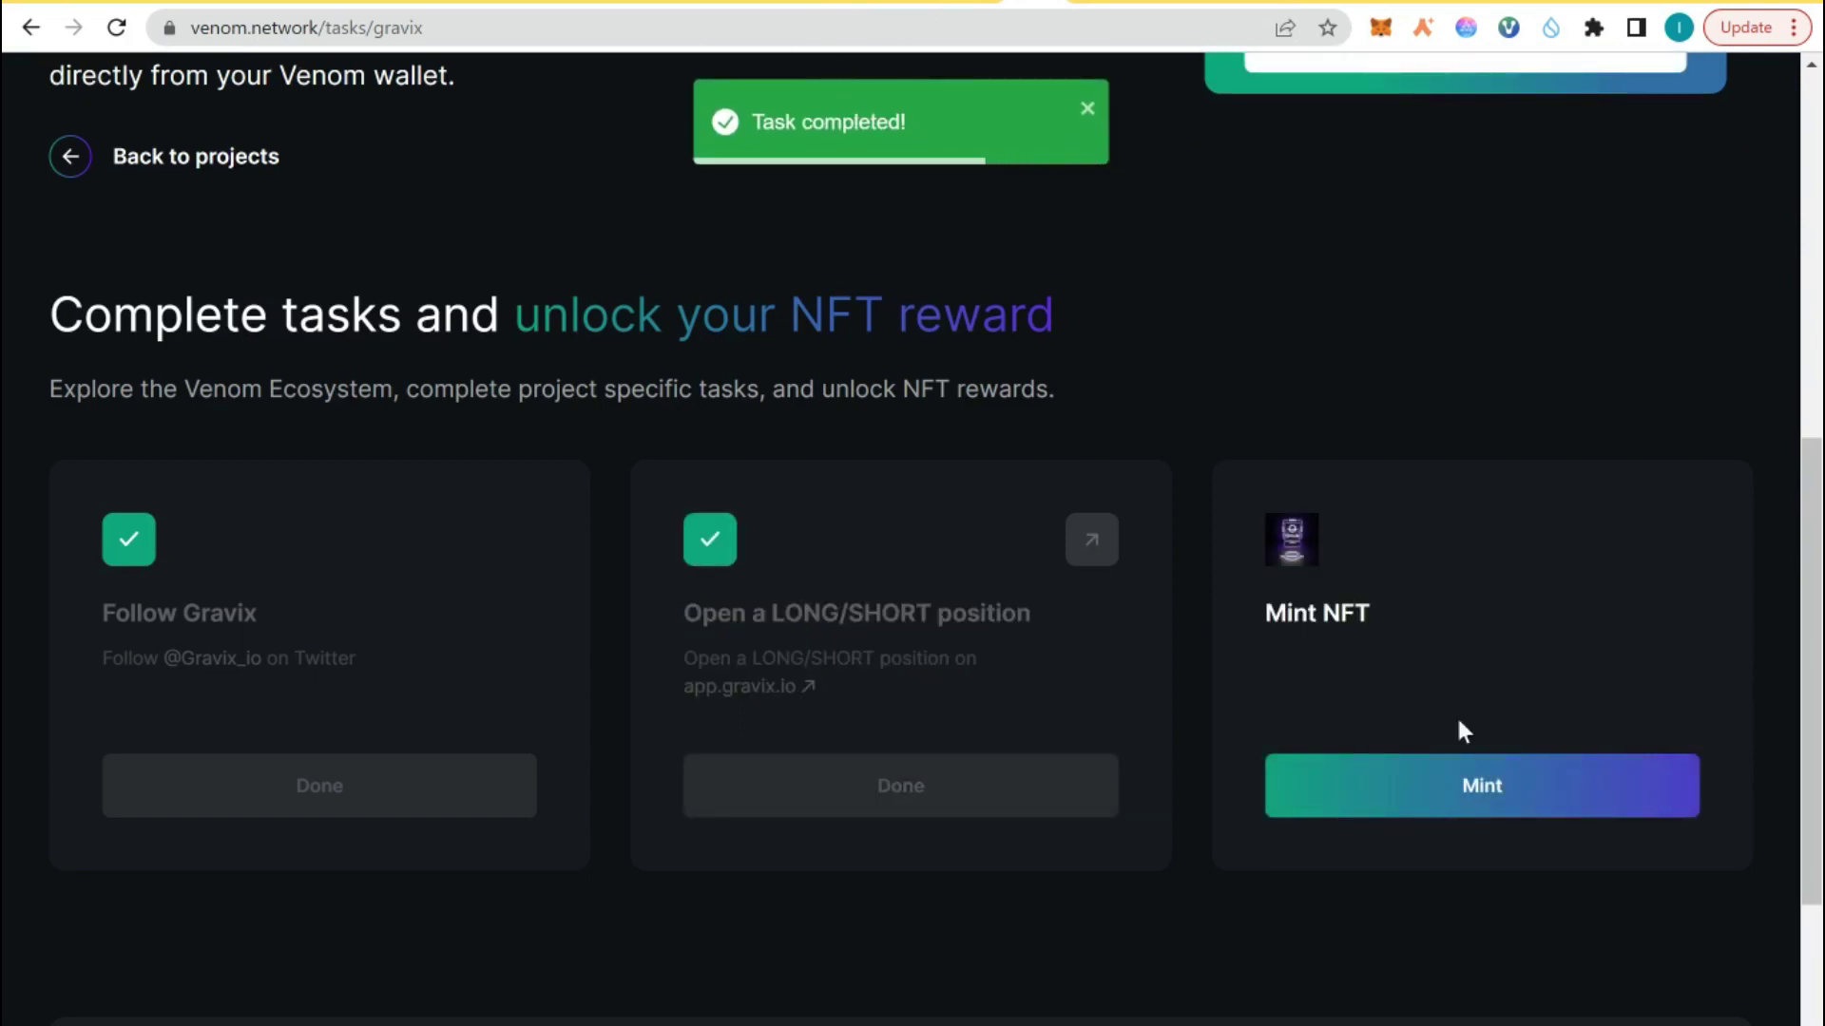
click(1505, 778)
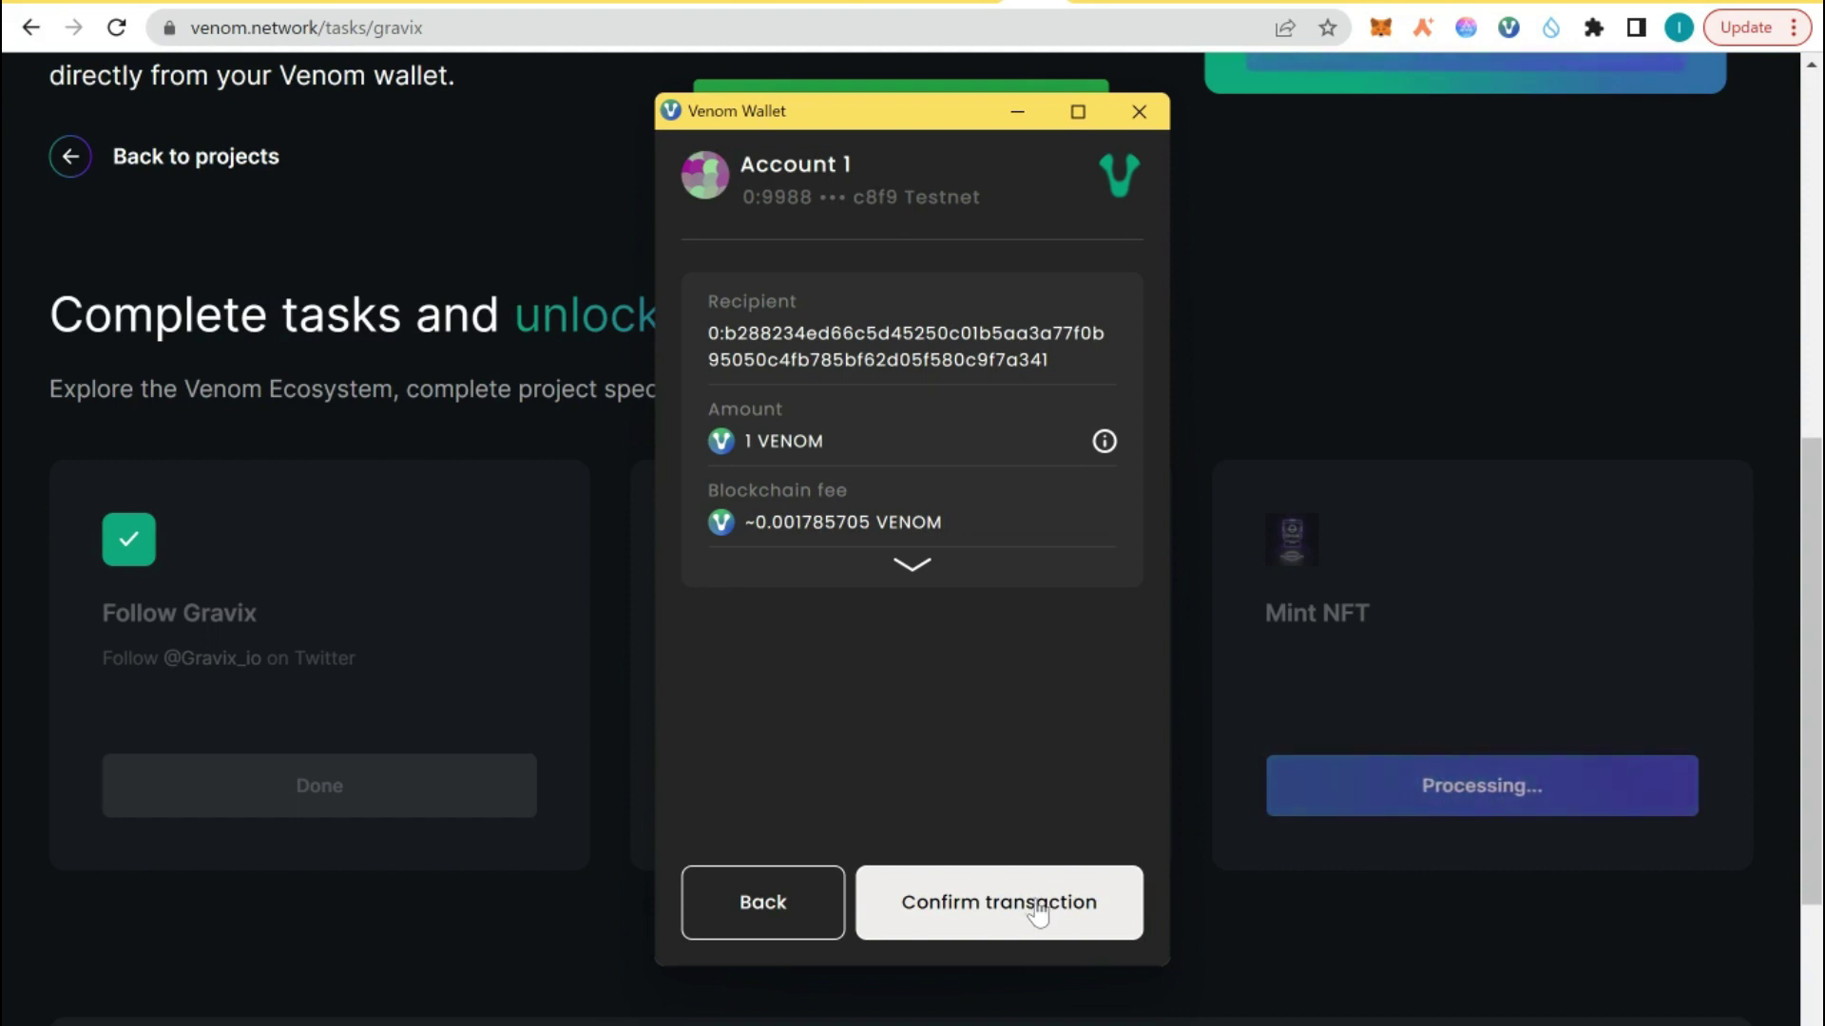
Confirm the 1 VENOM Mint NFT transaction in the Venom Wallet popup.
click(1000, 922)
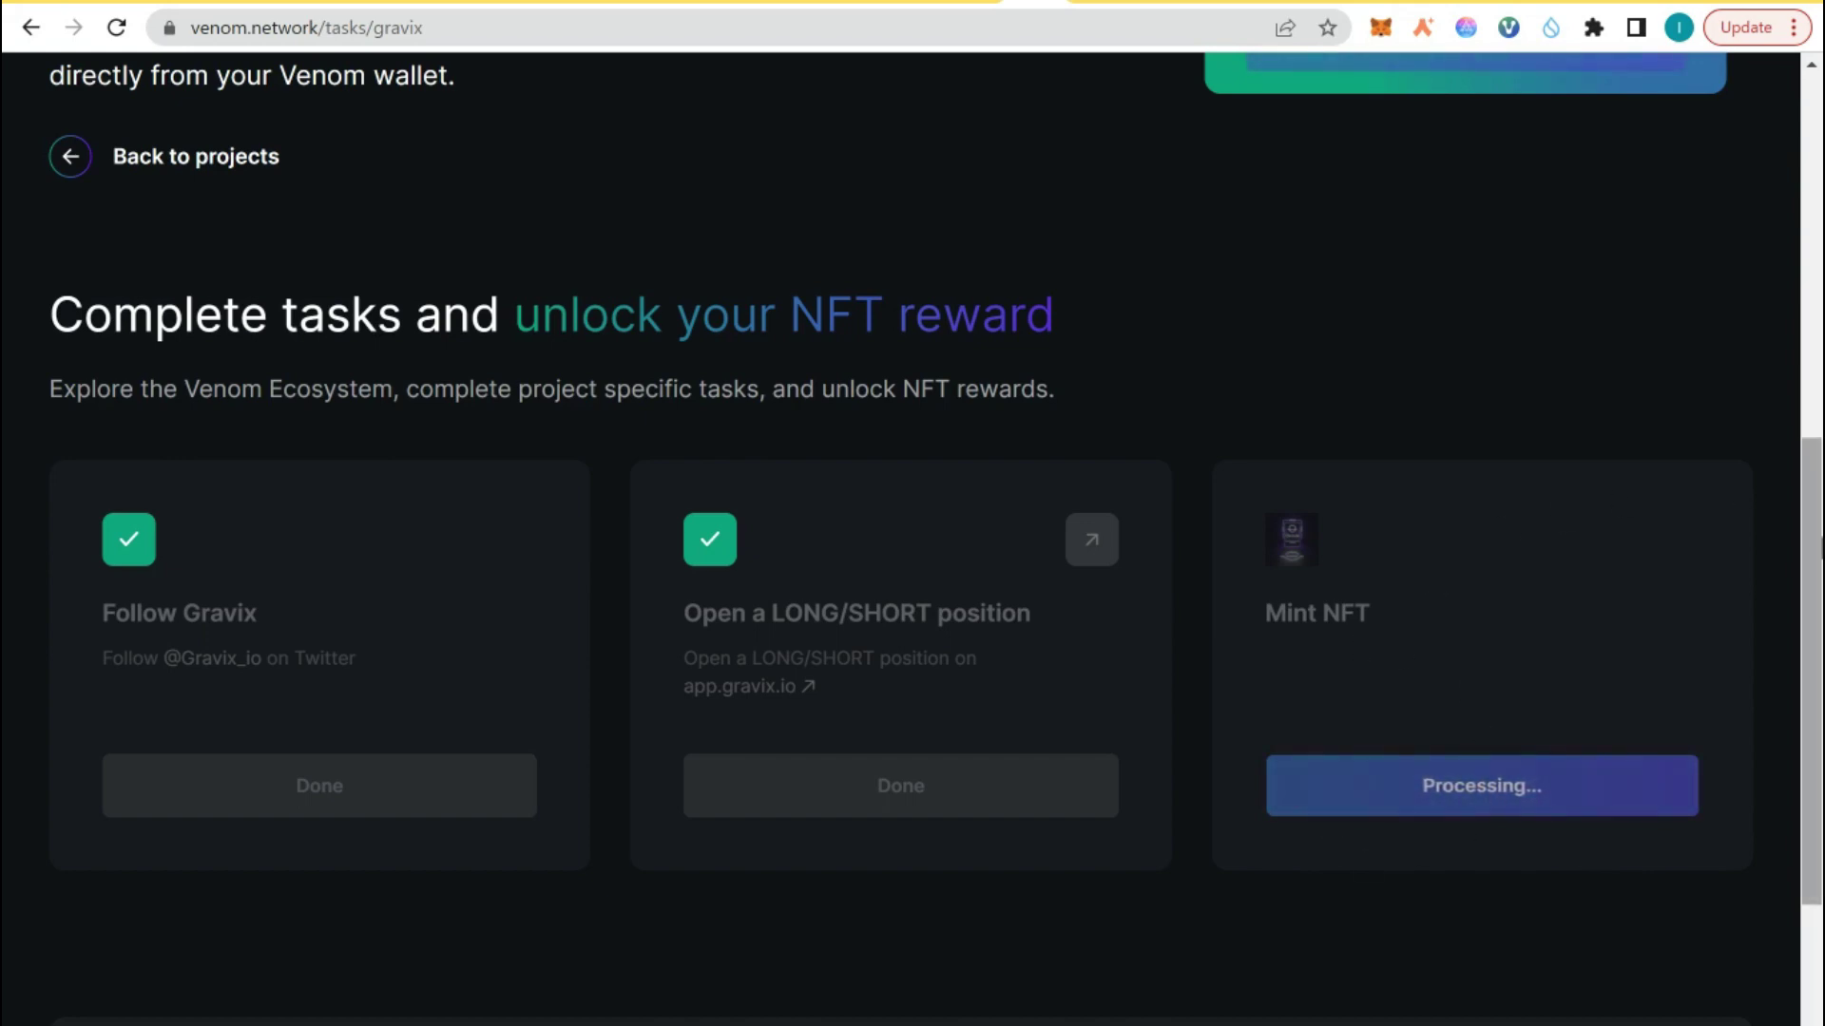
Scroll down the Gravix tasks page while the NFT reward card shows Minting...
scroll(1500, 465, down, 1)
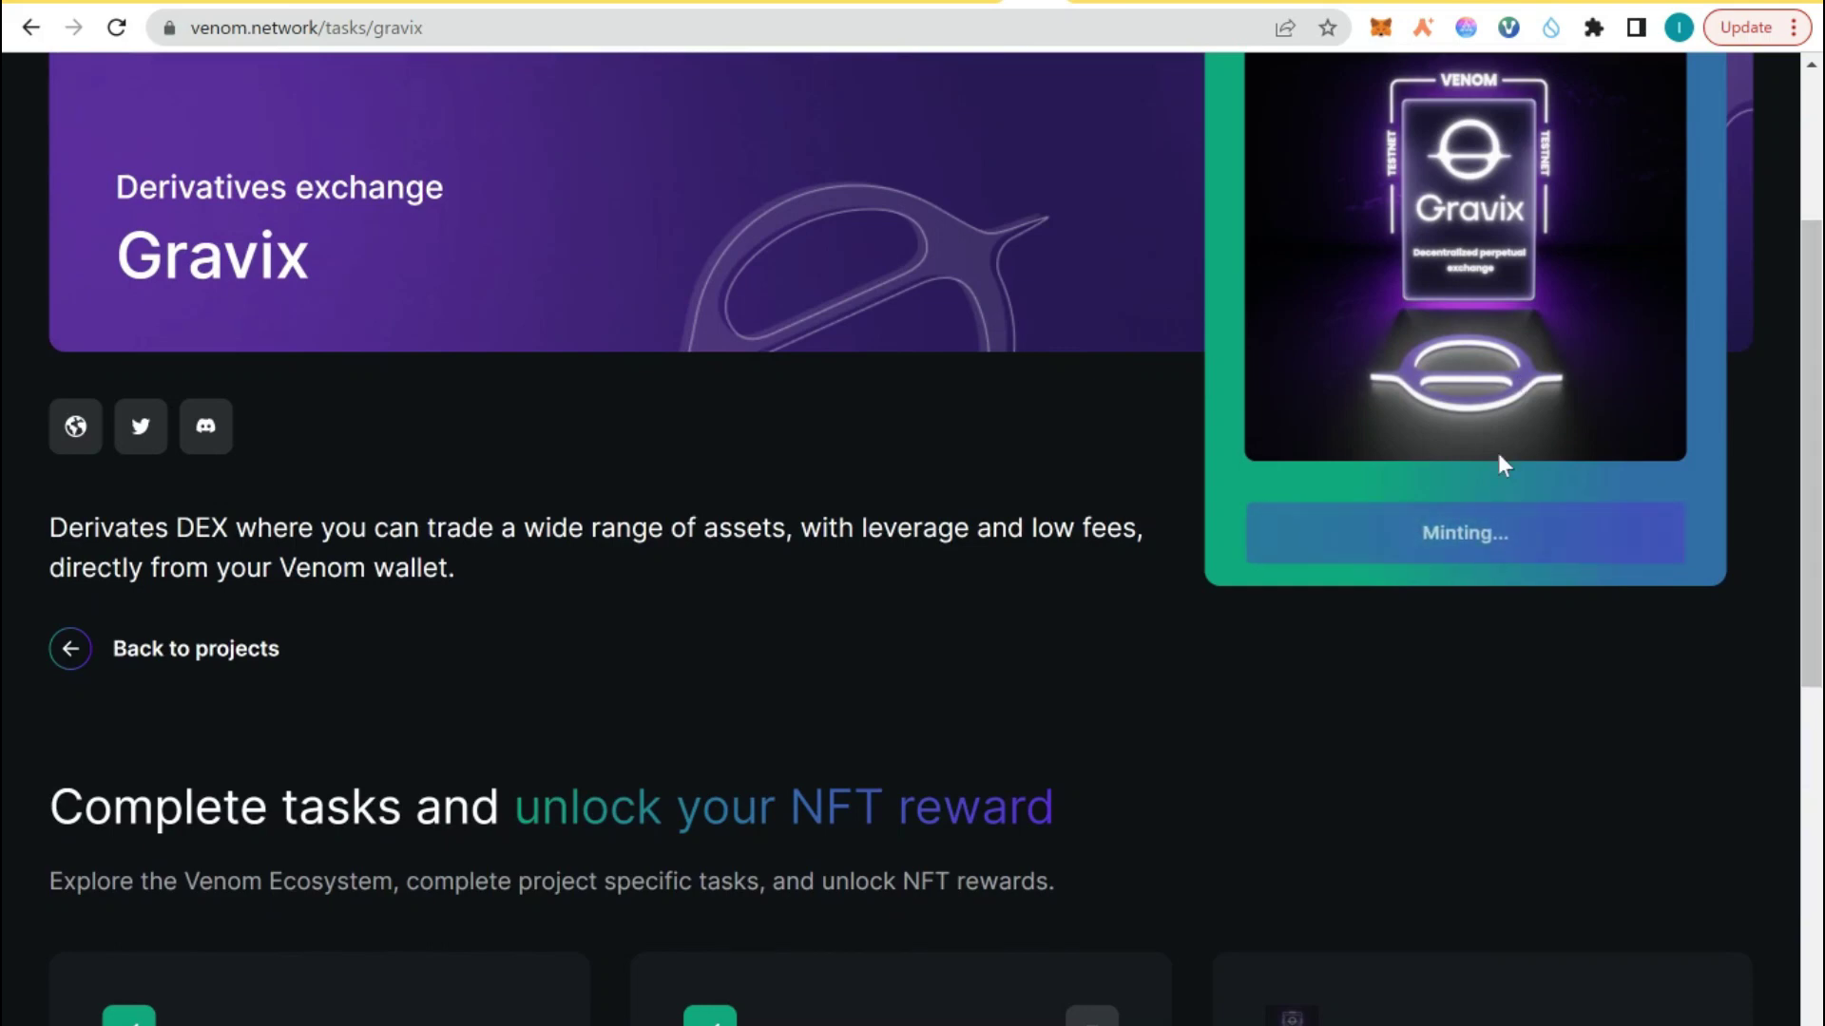
scroll(1498, 460, down, 5)
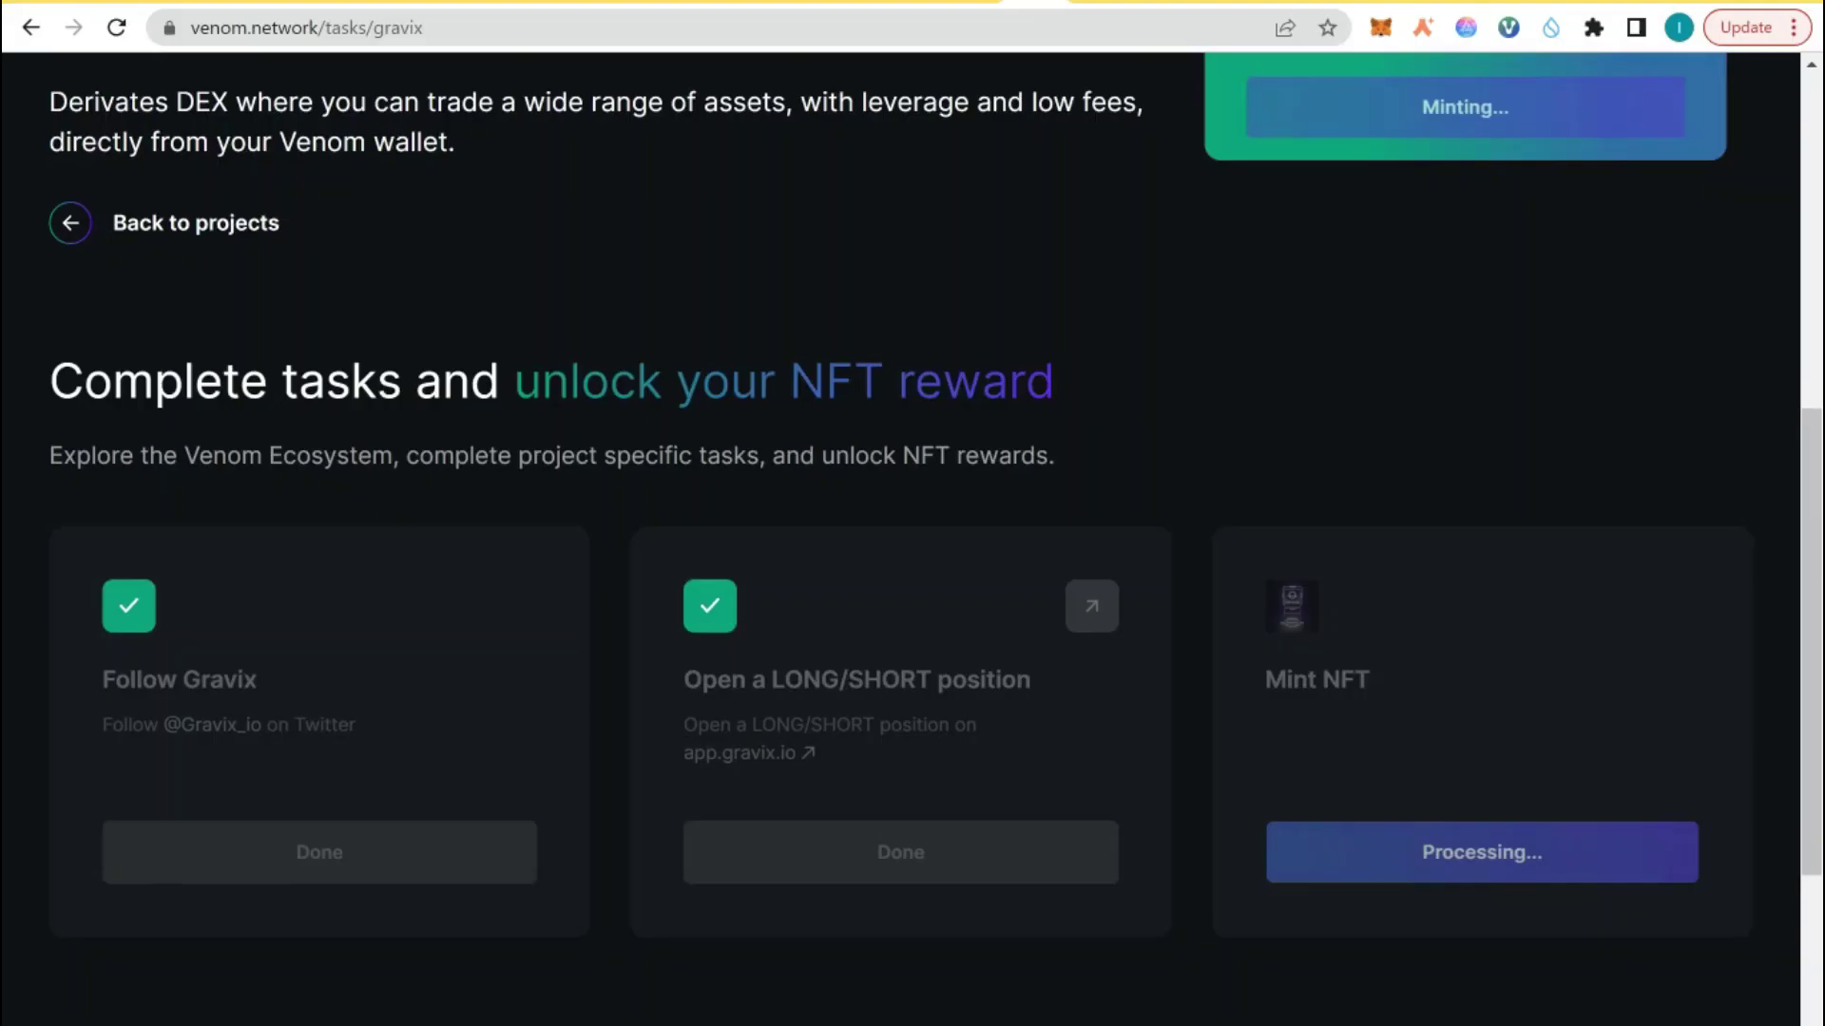